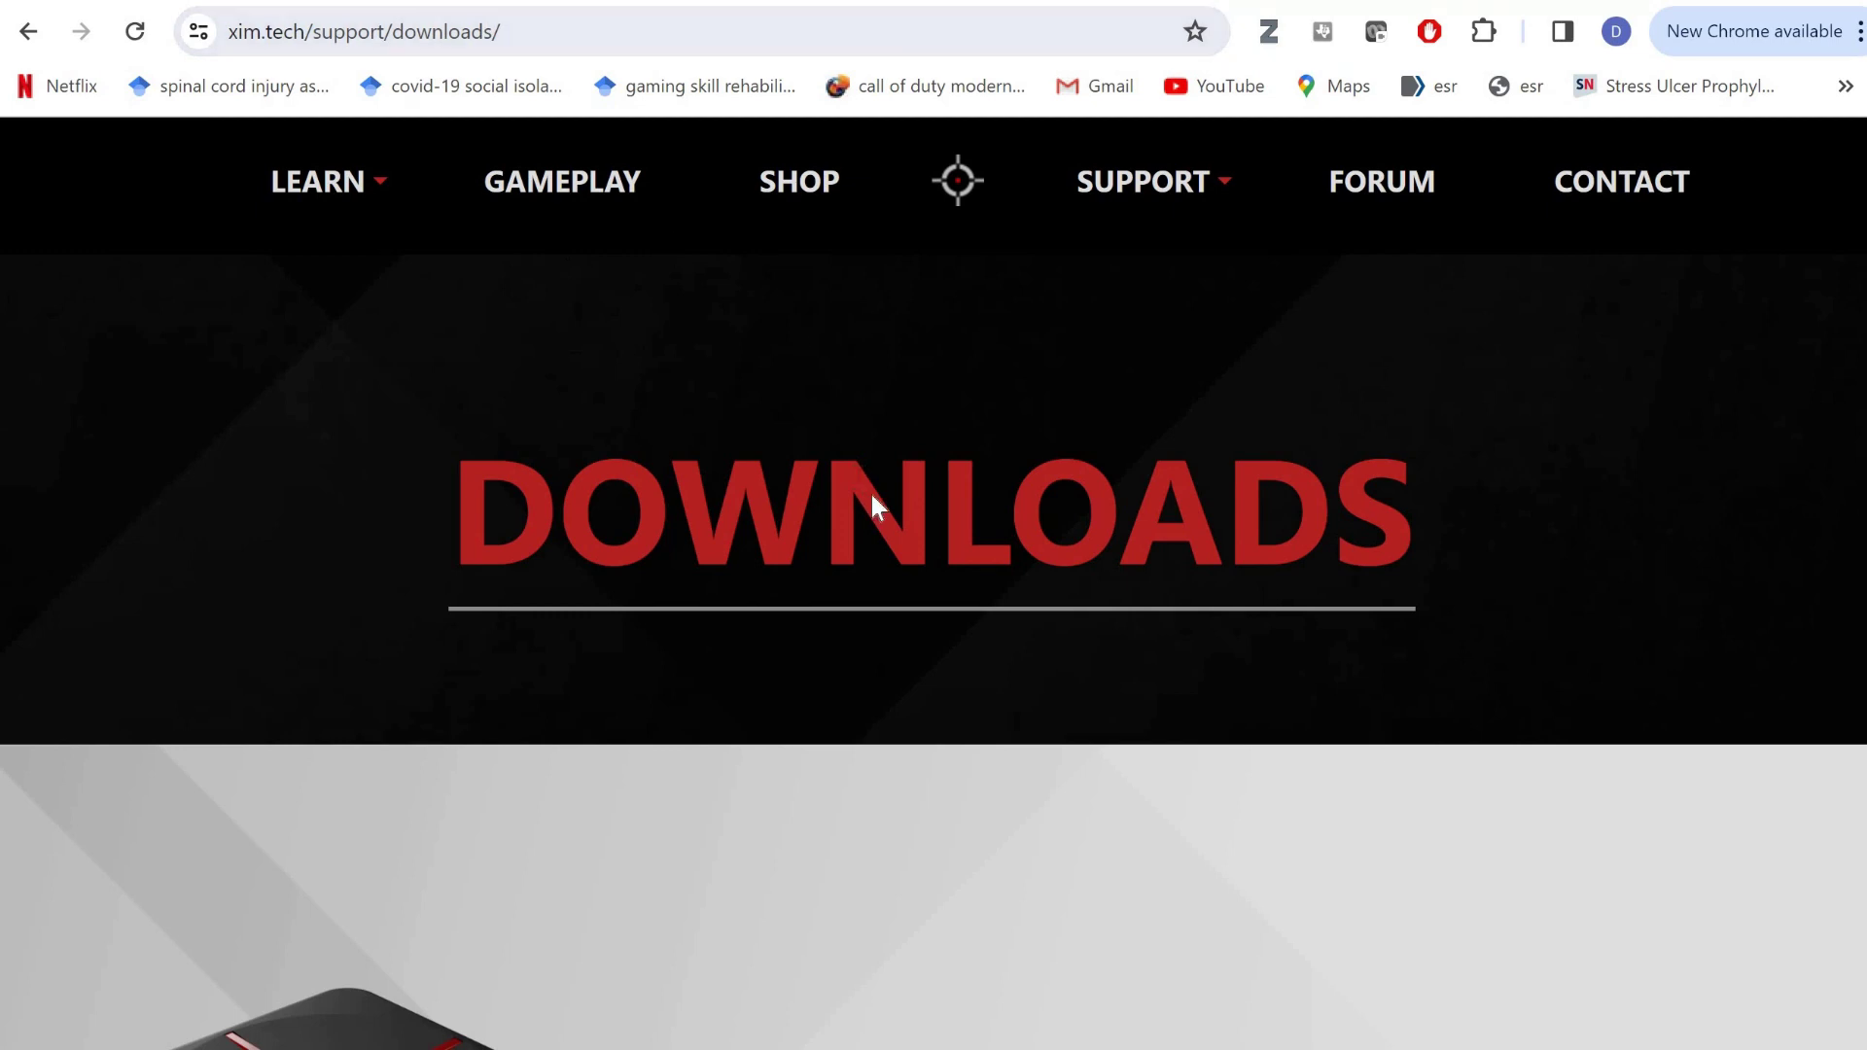
# Step: Follow the xim.tech 'Go to XIM MATRIX Downloads' link to the forum's downloads category
pyautogui.scroll(-1, 877, 498)
pyautogui.scroll(-4, 877, 492)
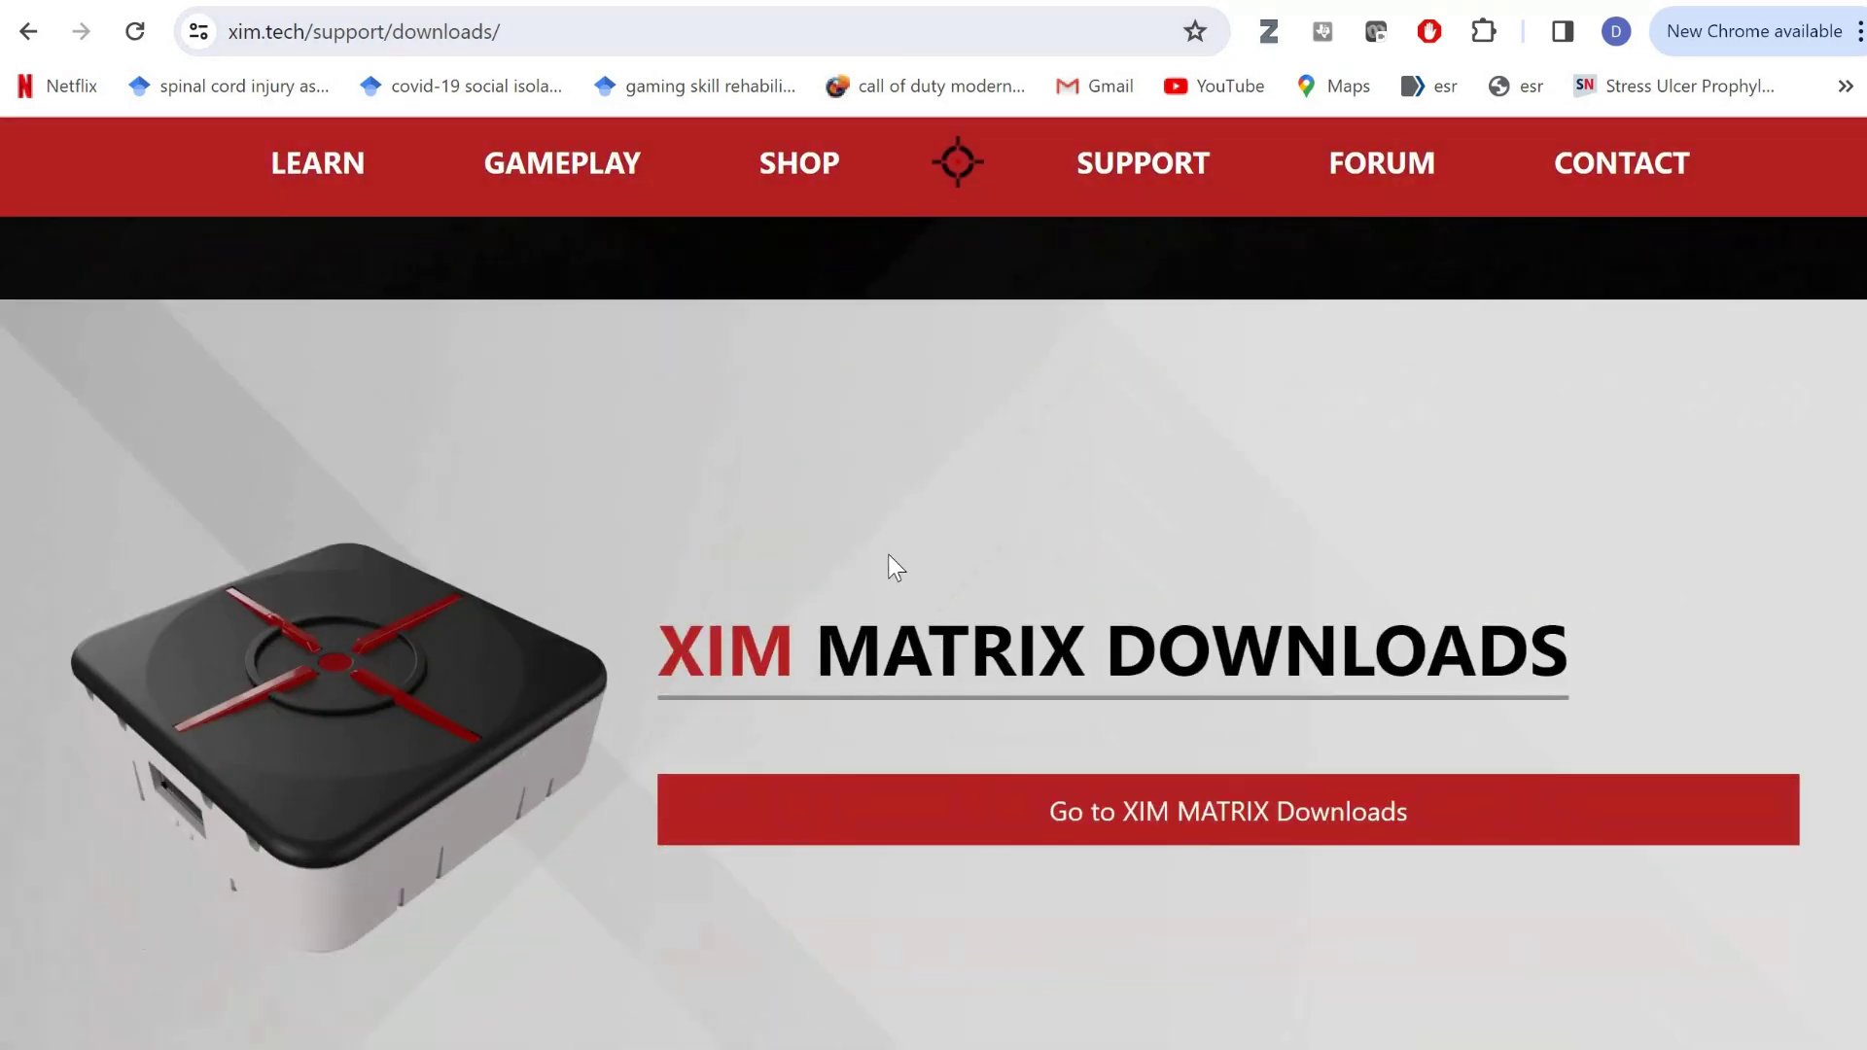
pyautogui.click(1109, 817)
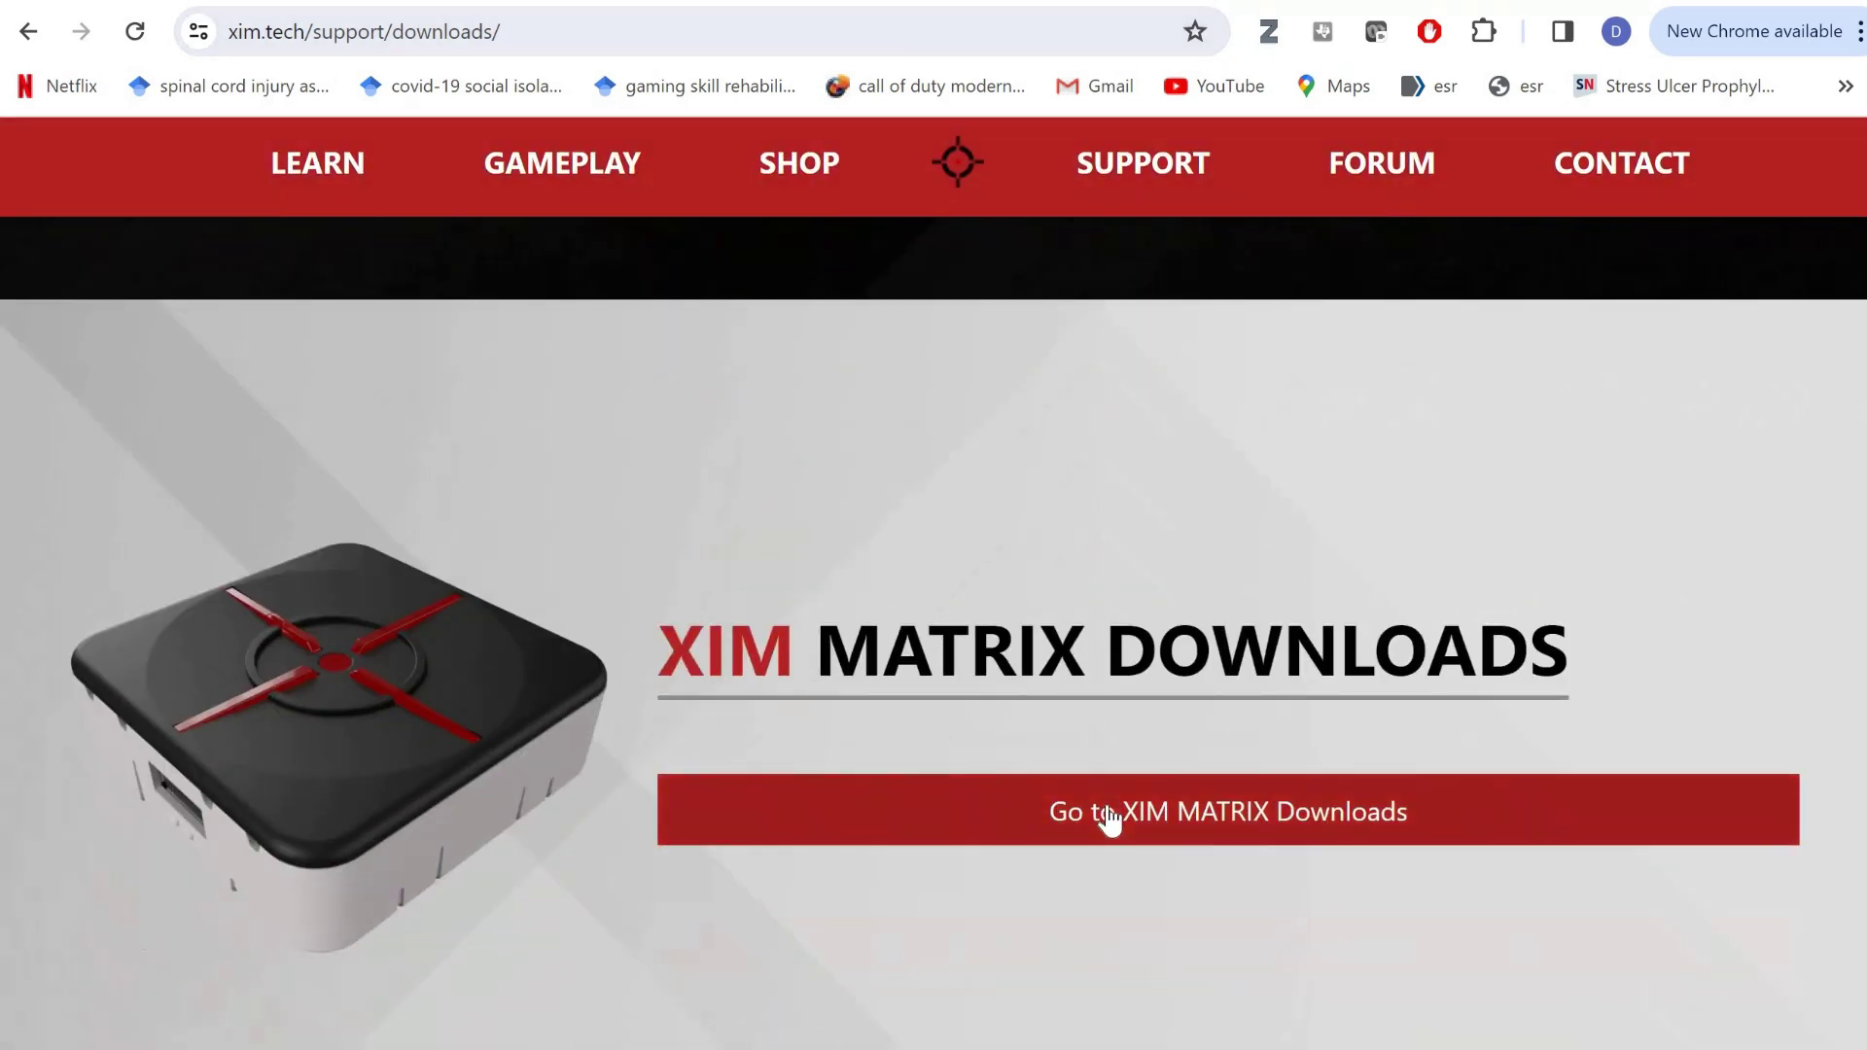
pyautogui.click(1108, 813)
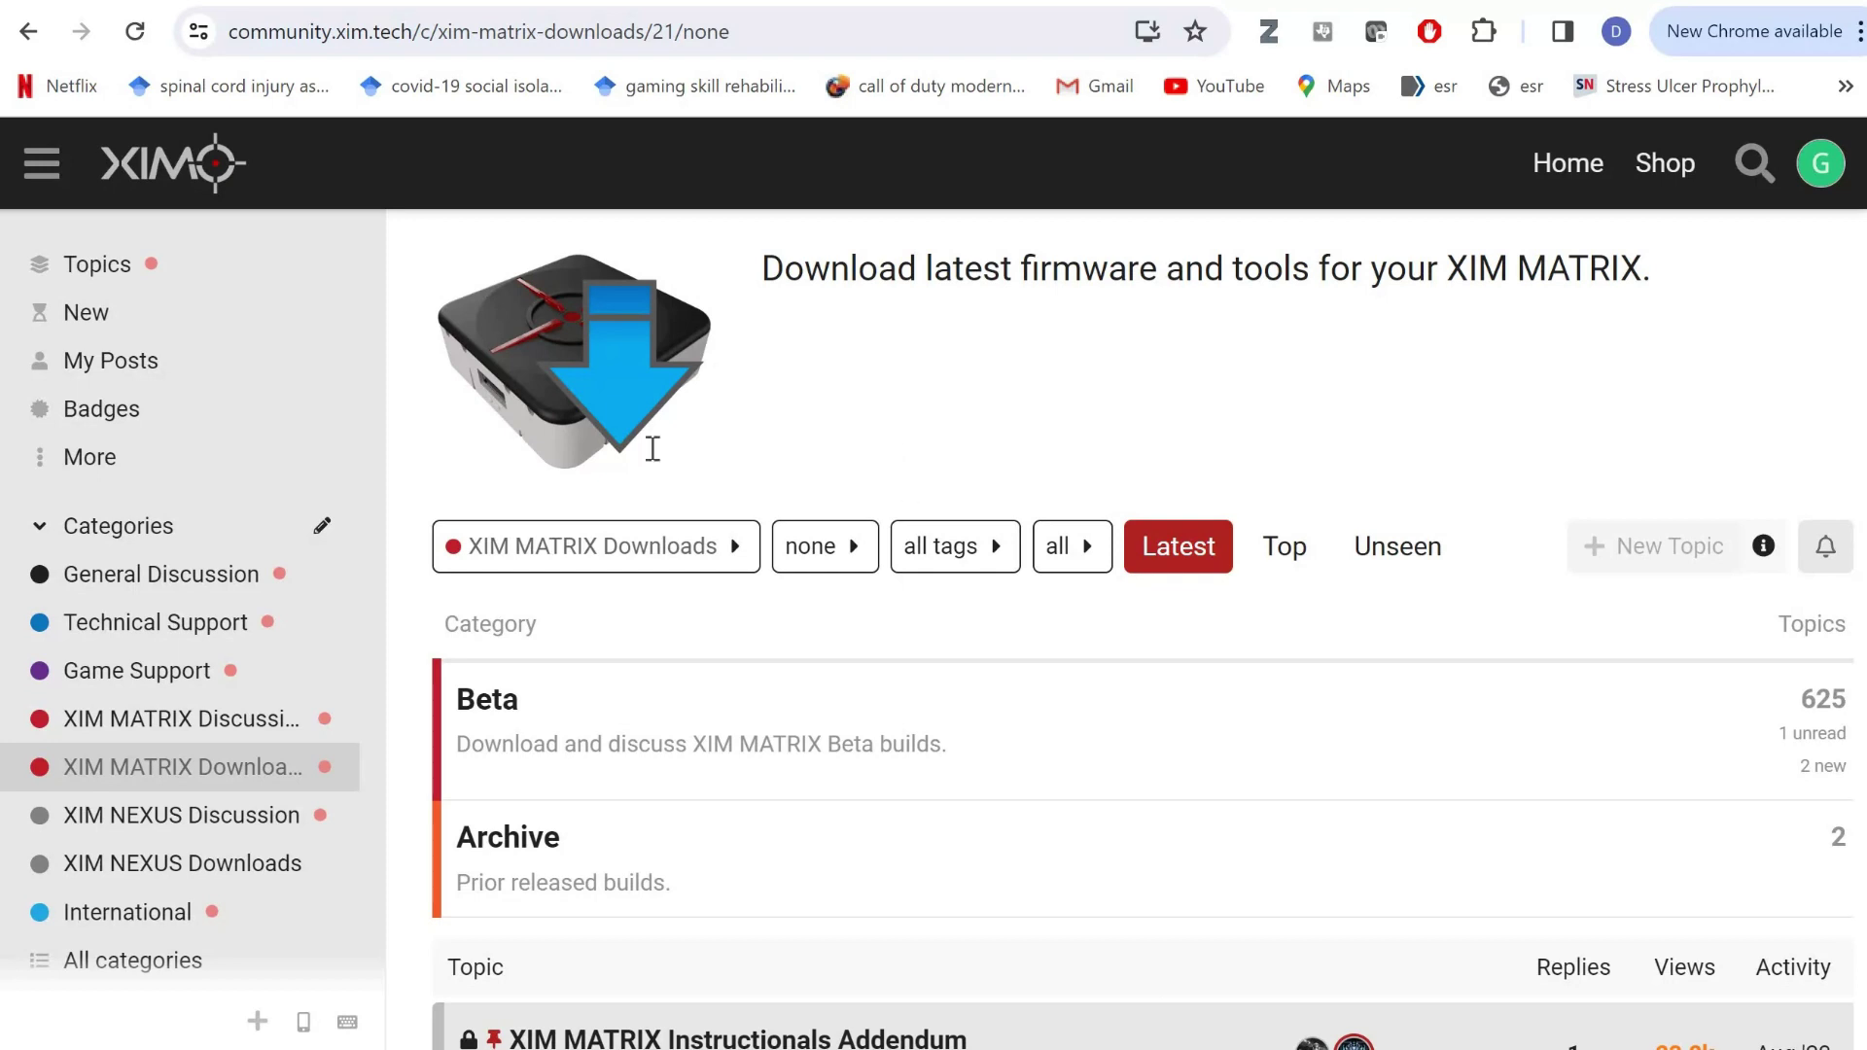
# Step: Open the Beta subcategory and its pinned Firmware 20240114 / Manager 20240114 beta topic
pyautogui.scroll(-3, 484, 425)
pyautogui.click(493, 416)
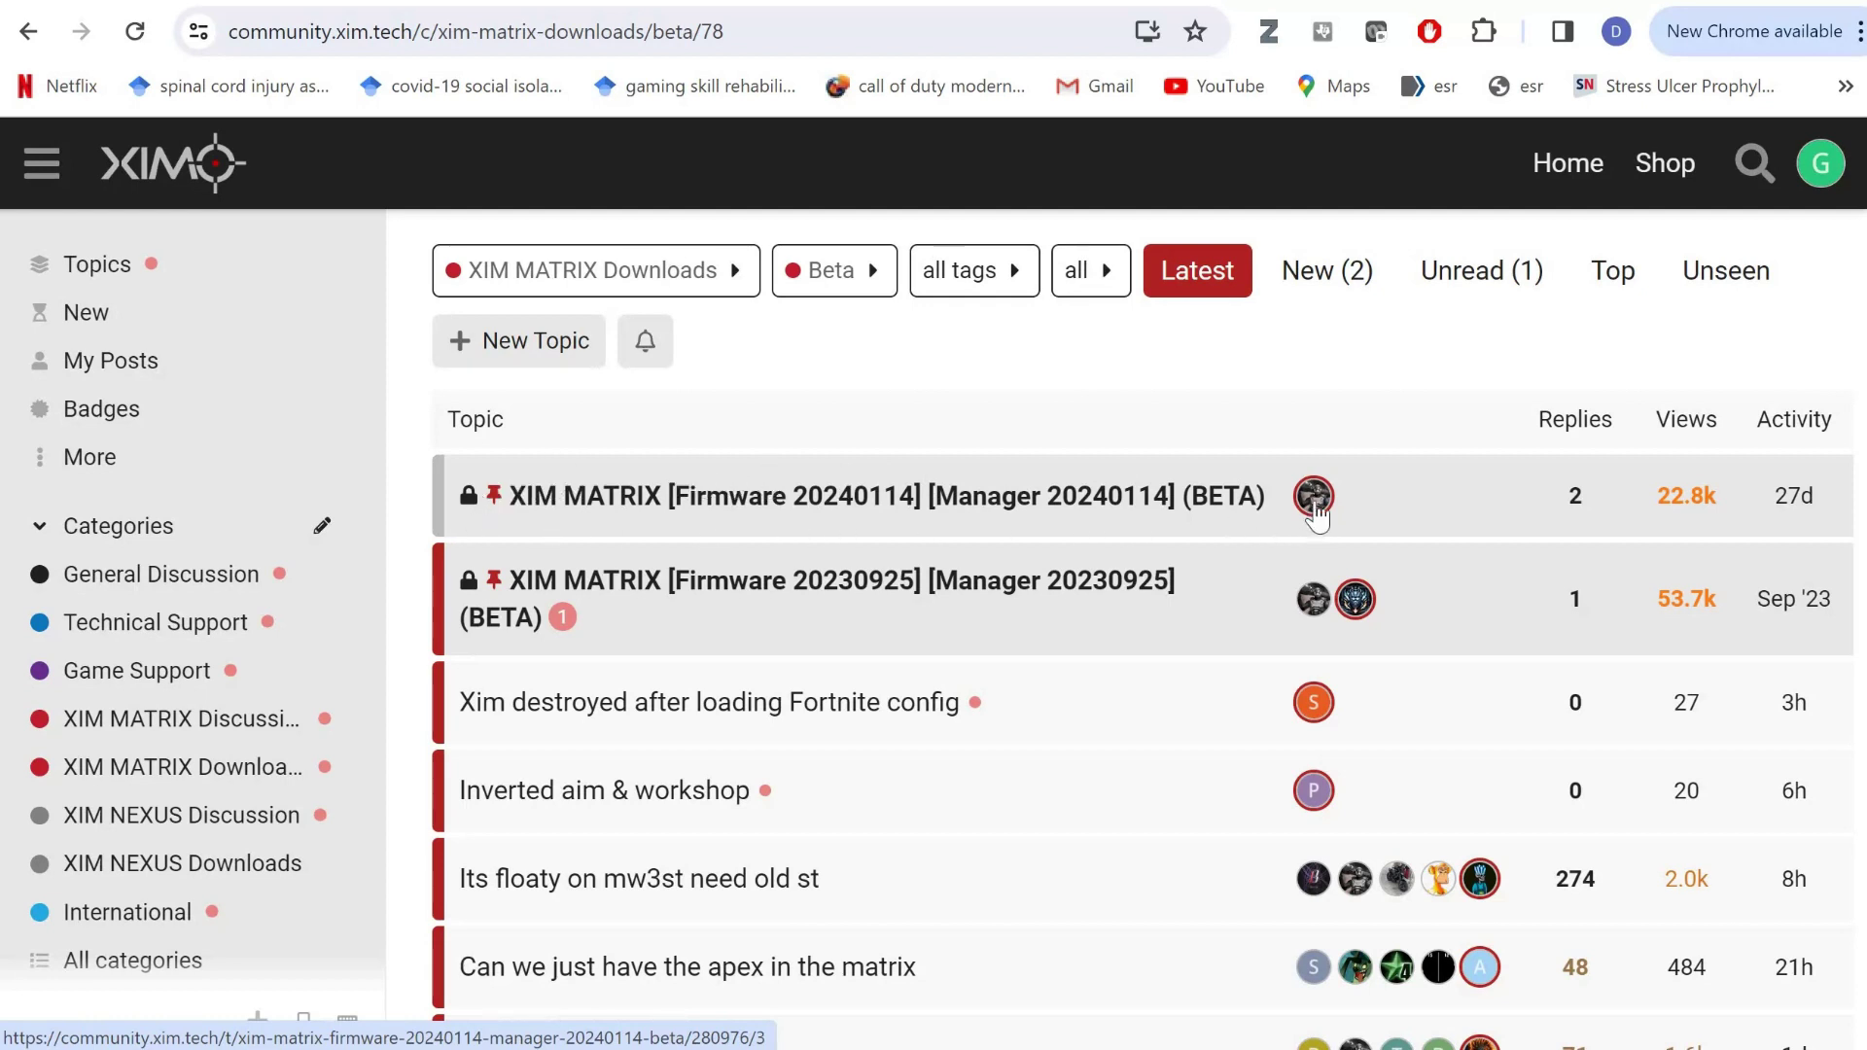
pyautogui.click(878, 498)
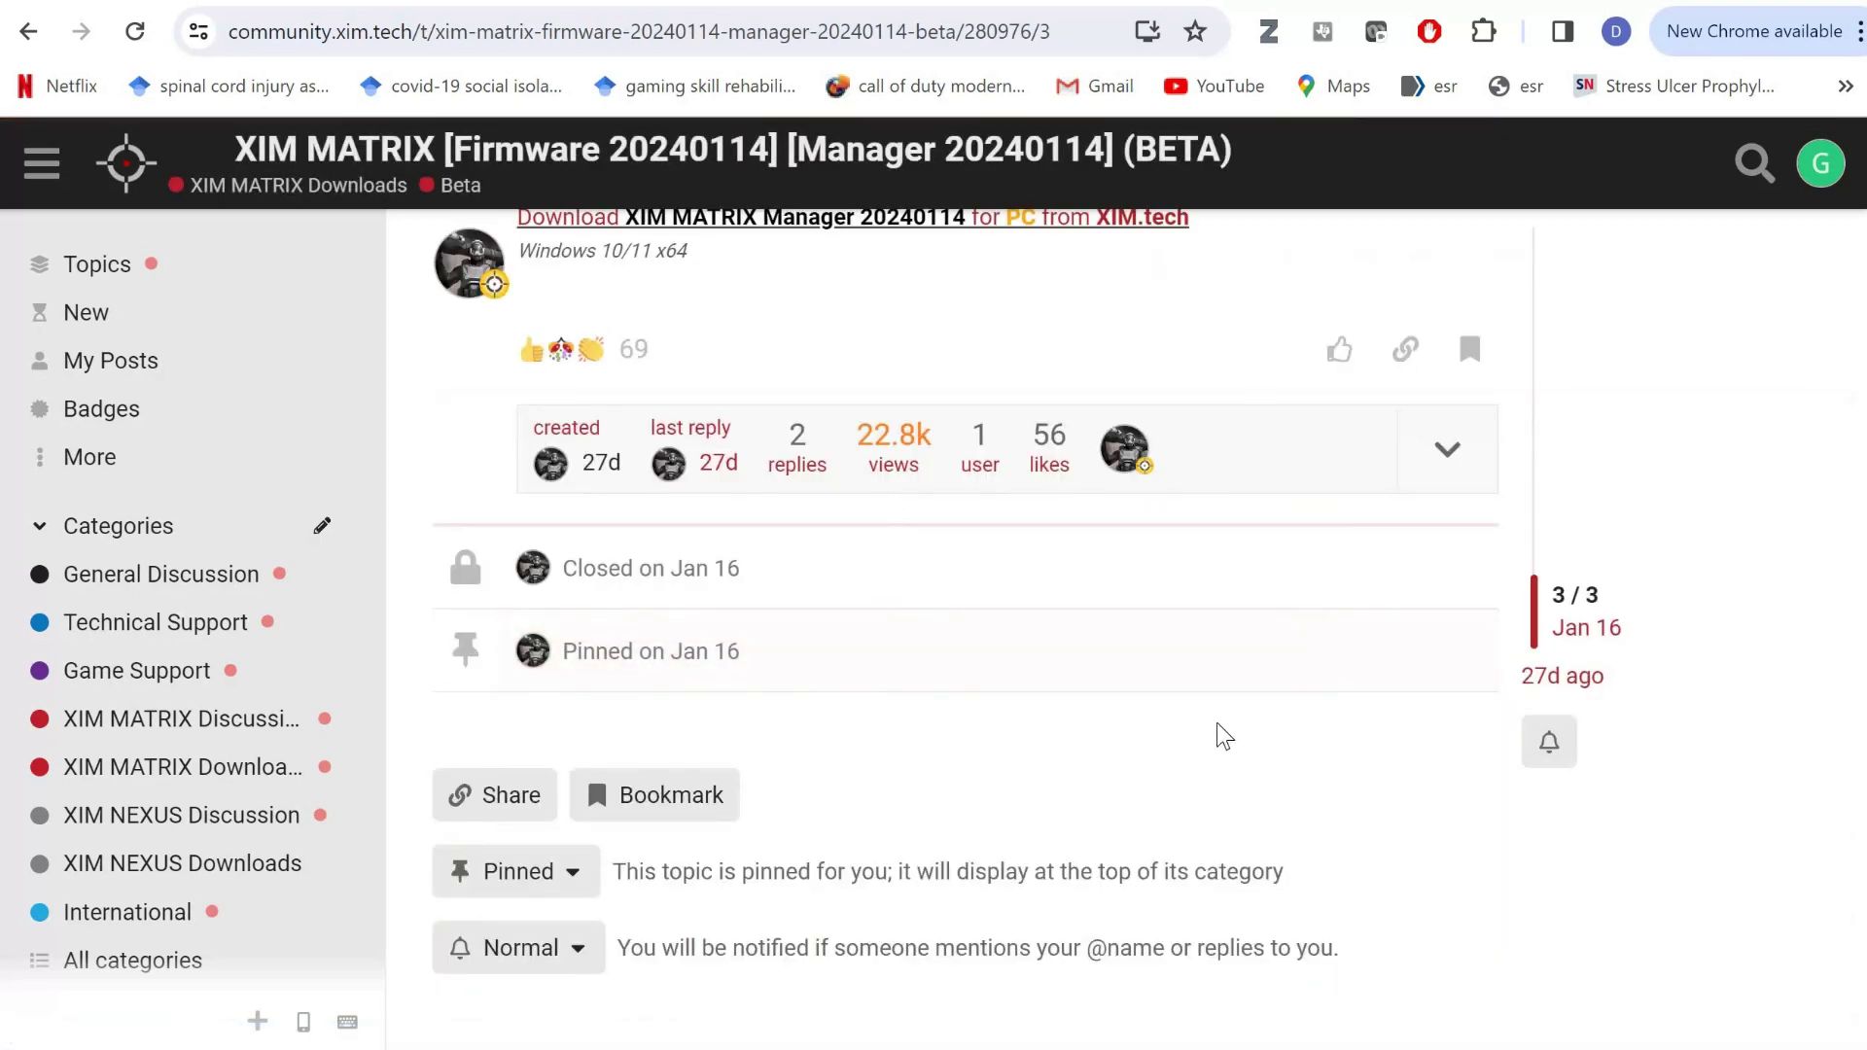
# Step: Scroll the beta topic up to the XIM MATRIX Manager 20240114 download link
pyautogui.scroll(8, 1222, 736)
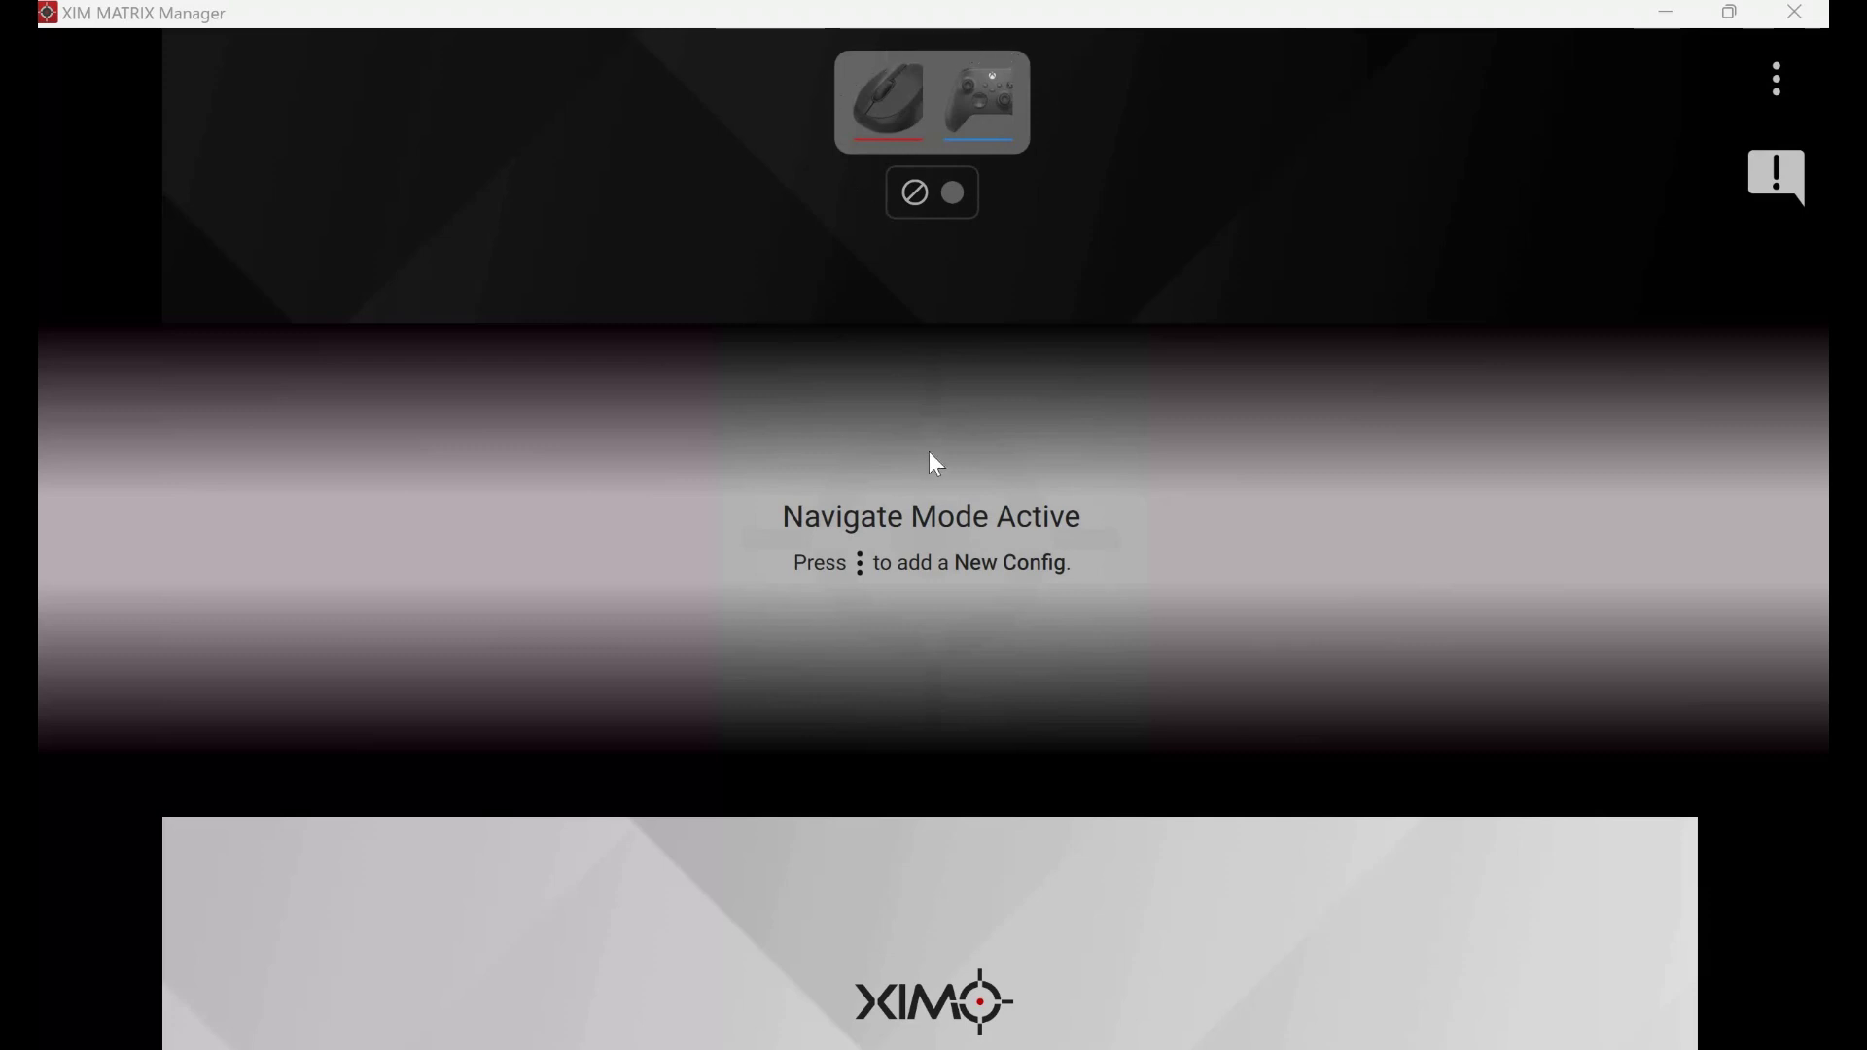
# Step: Start a new config from the three-dot menu's NEW CONFIG option
pyautogui.click(1775, 82)
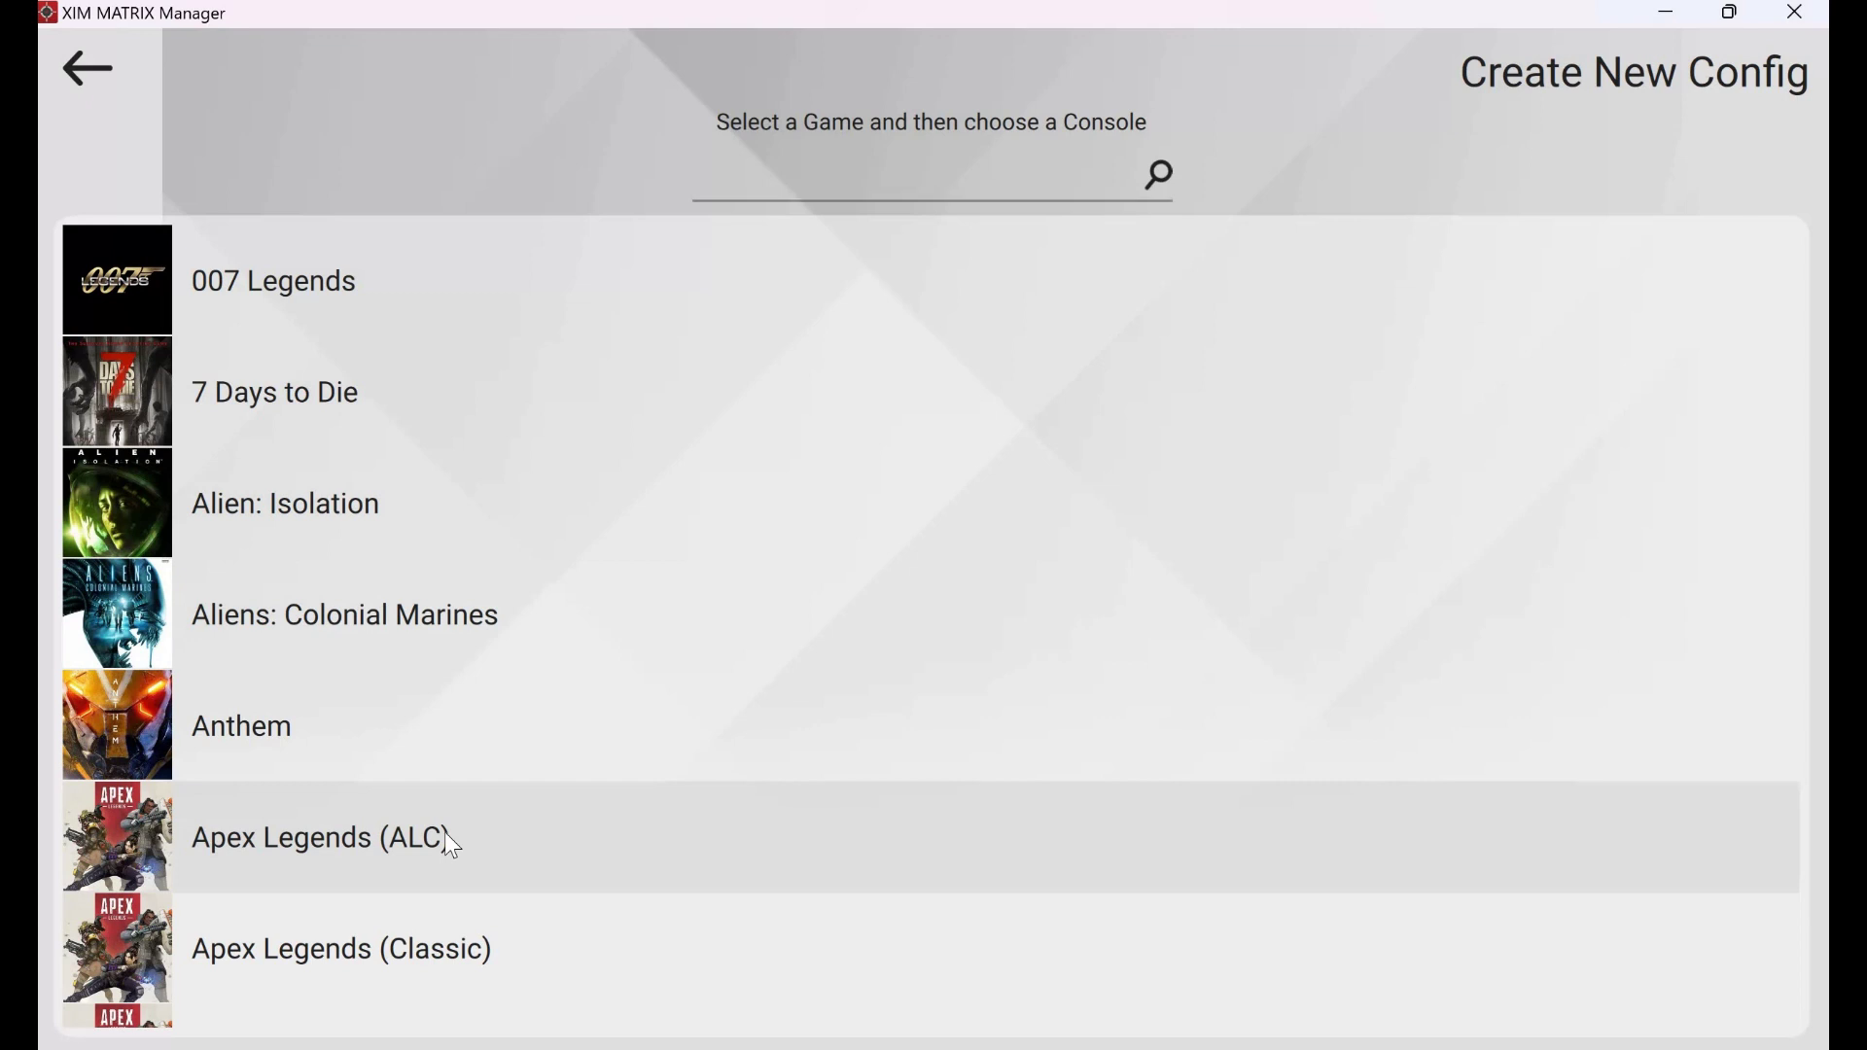
# Step: Pick Apex Legends (ALC) as the game and Xbox One as the console
pyautogui.click(449, 842)
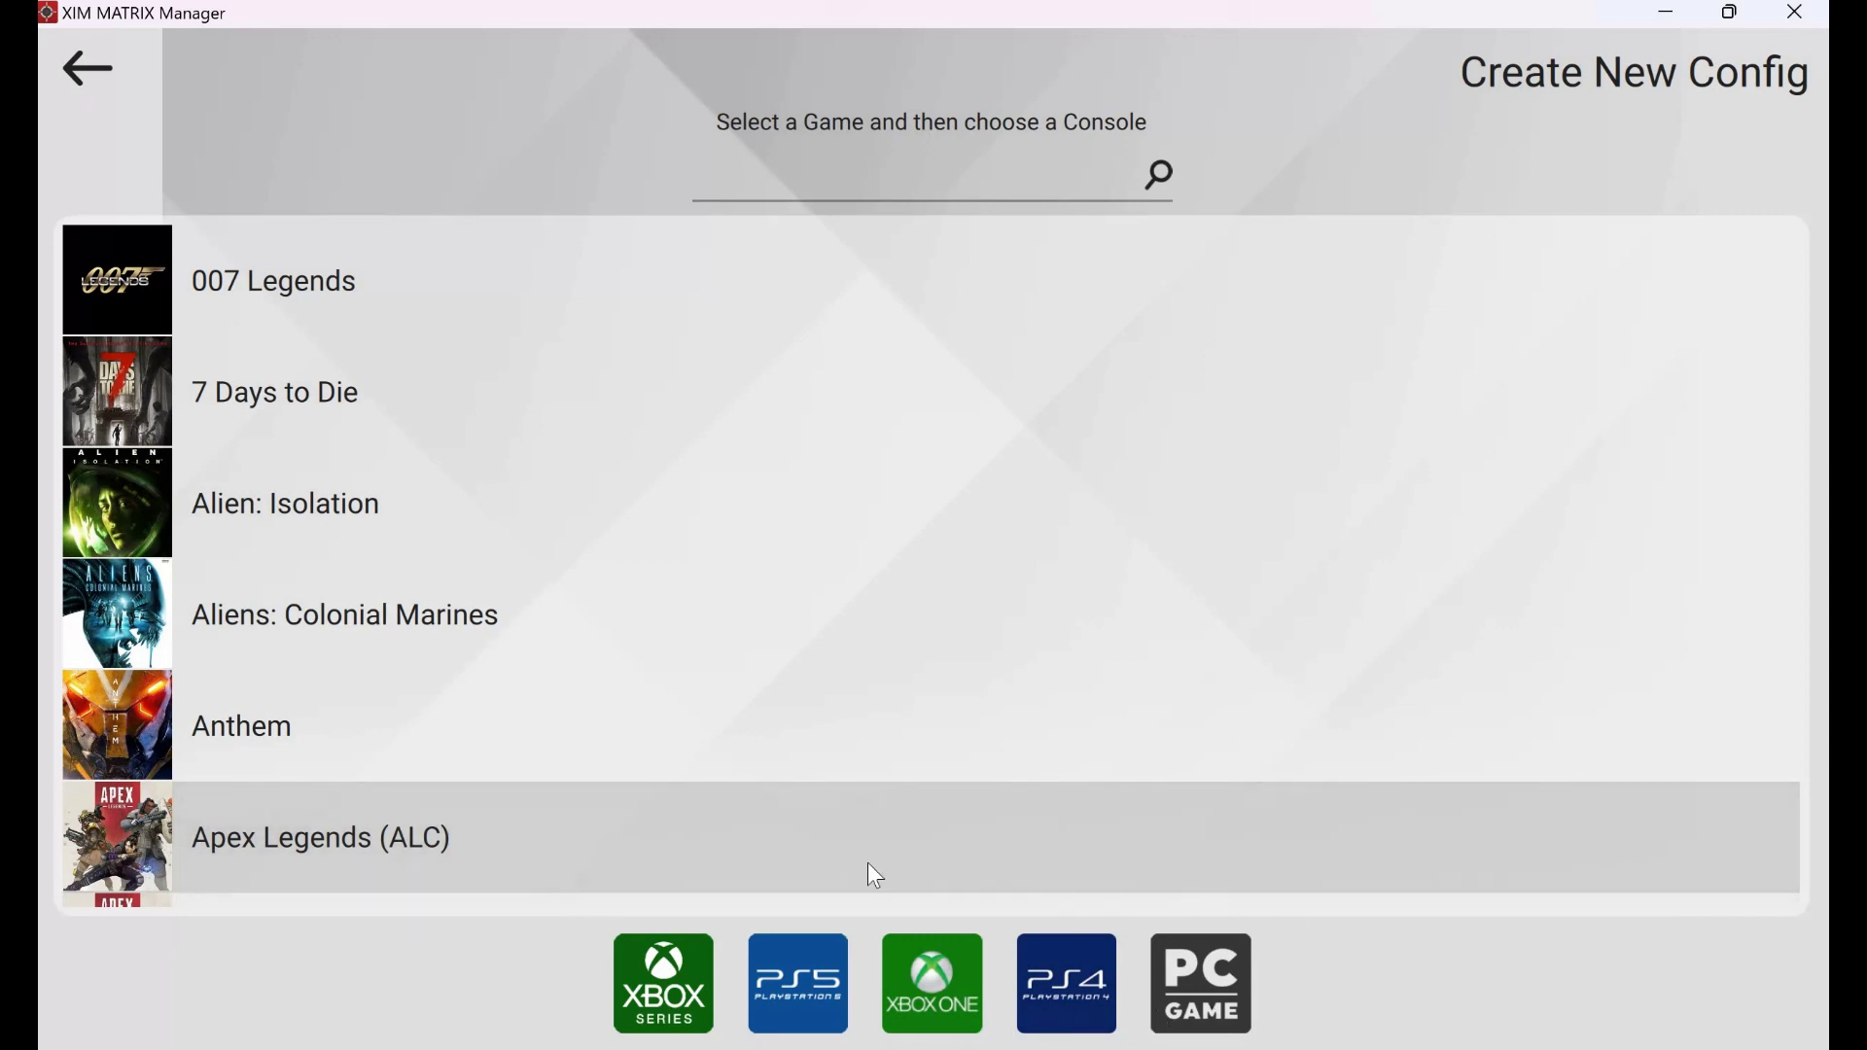
pyautogui.click(933, 935)
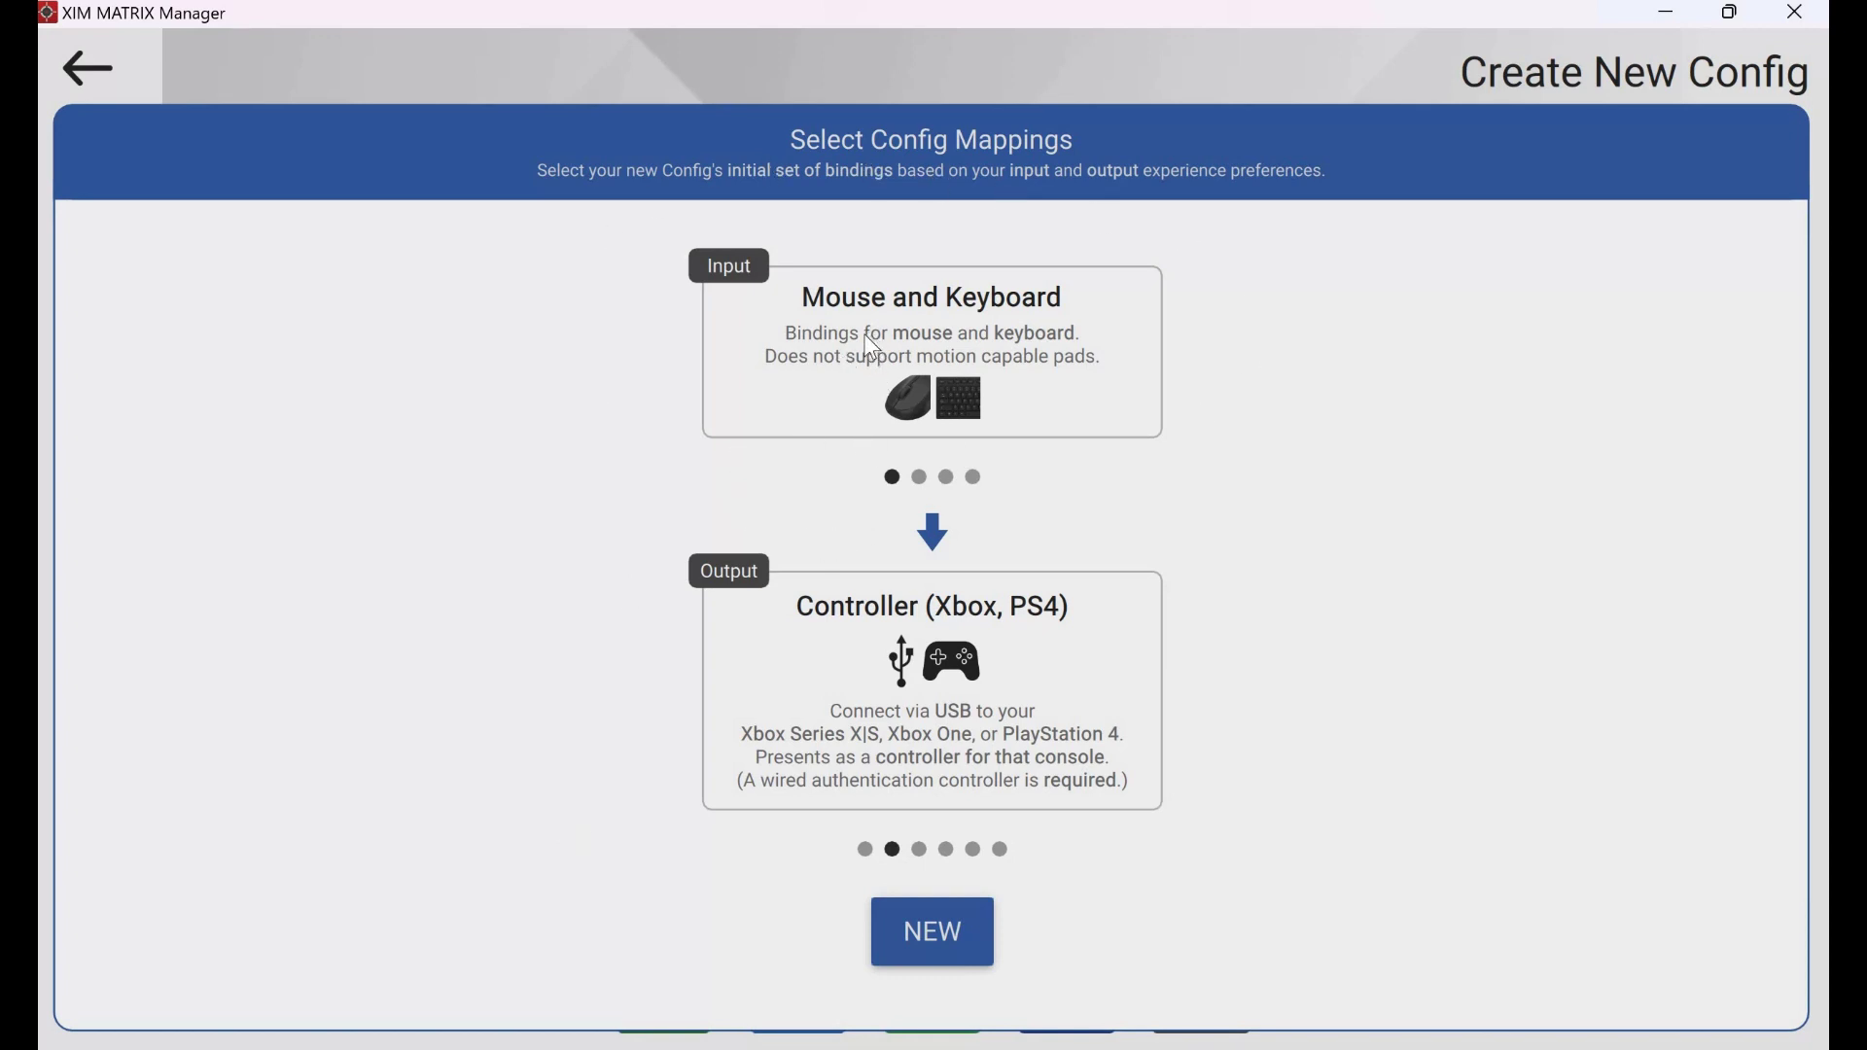
# Step: Set the config's Input to Mouse and Gamepad and its Output to Controller (Xbox, PS4)
pyautogui.click(920, 477)
pyautogui.click(948, 477)
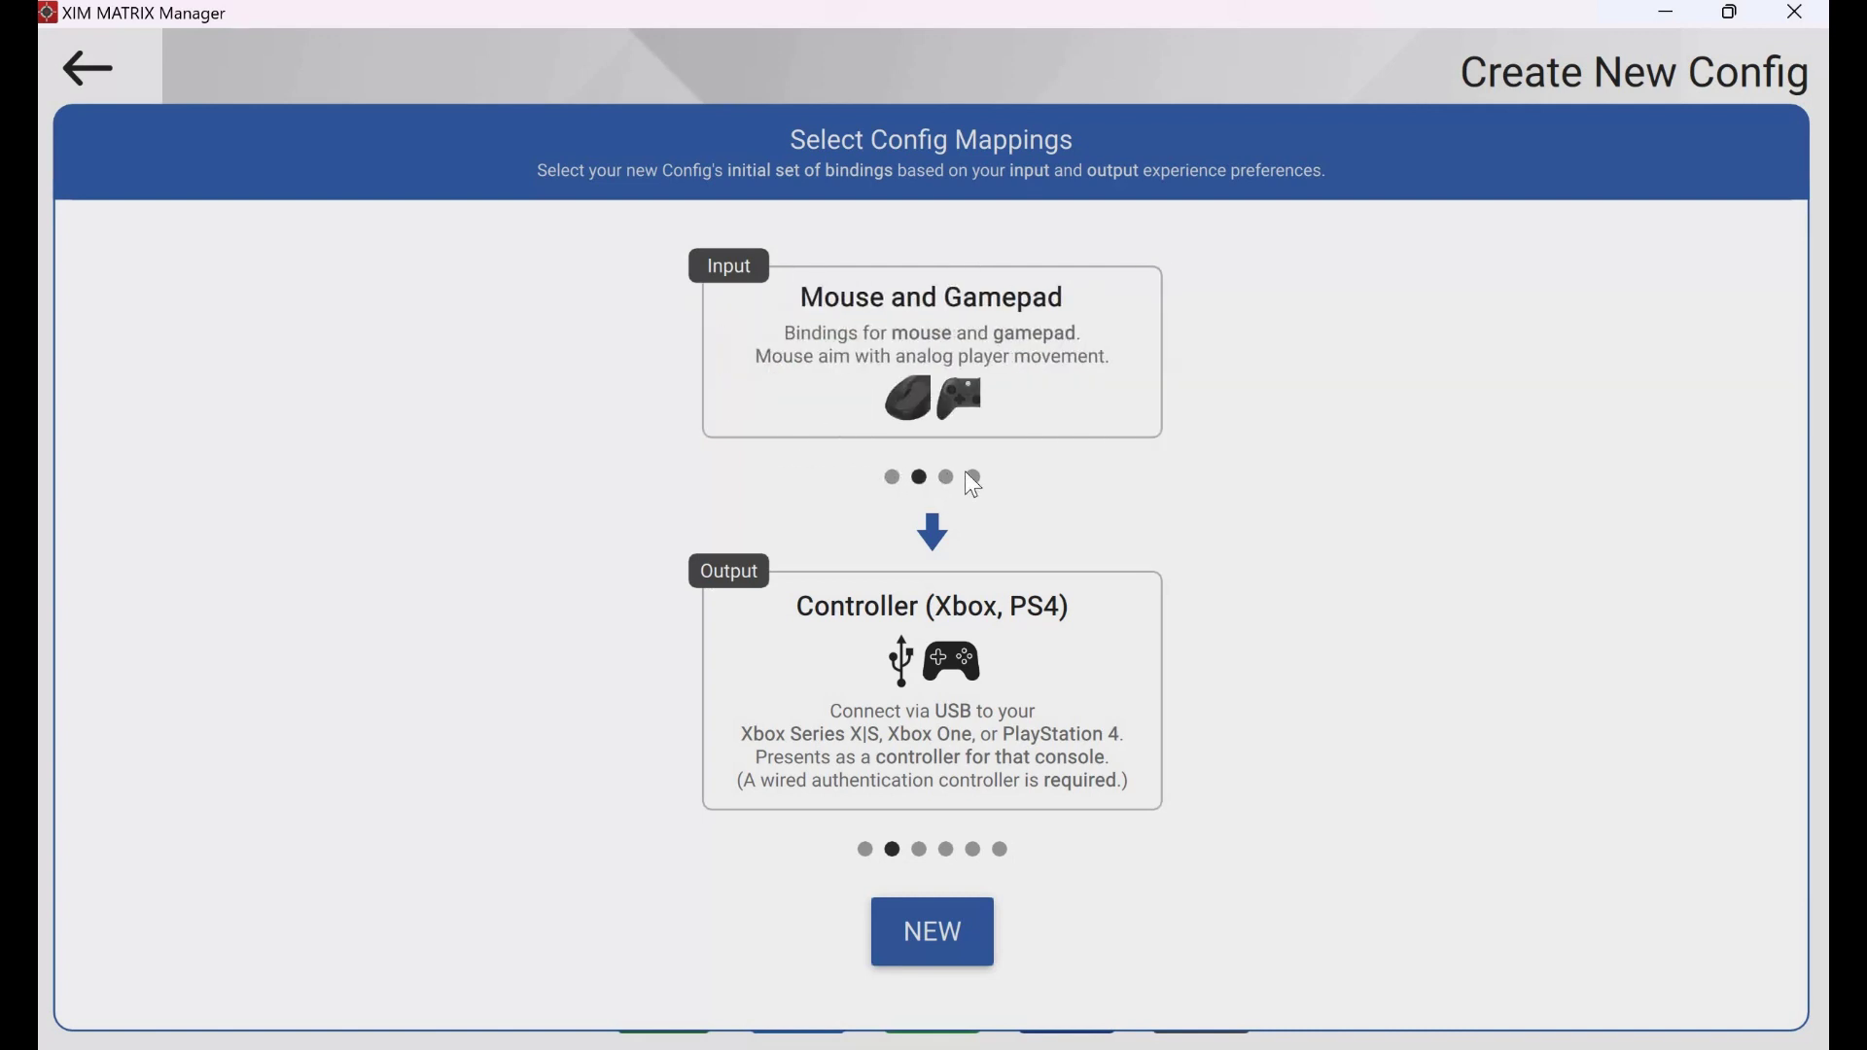
pyautogui.click(974, 478)
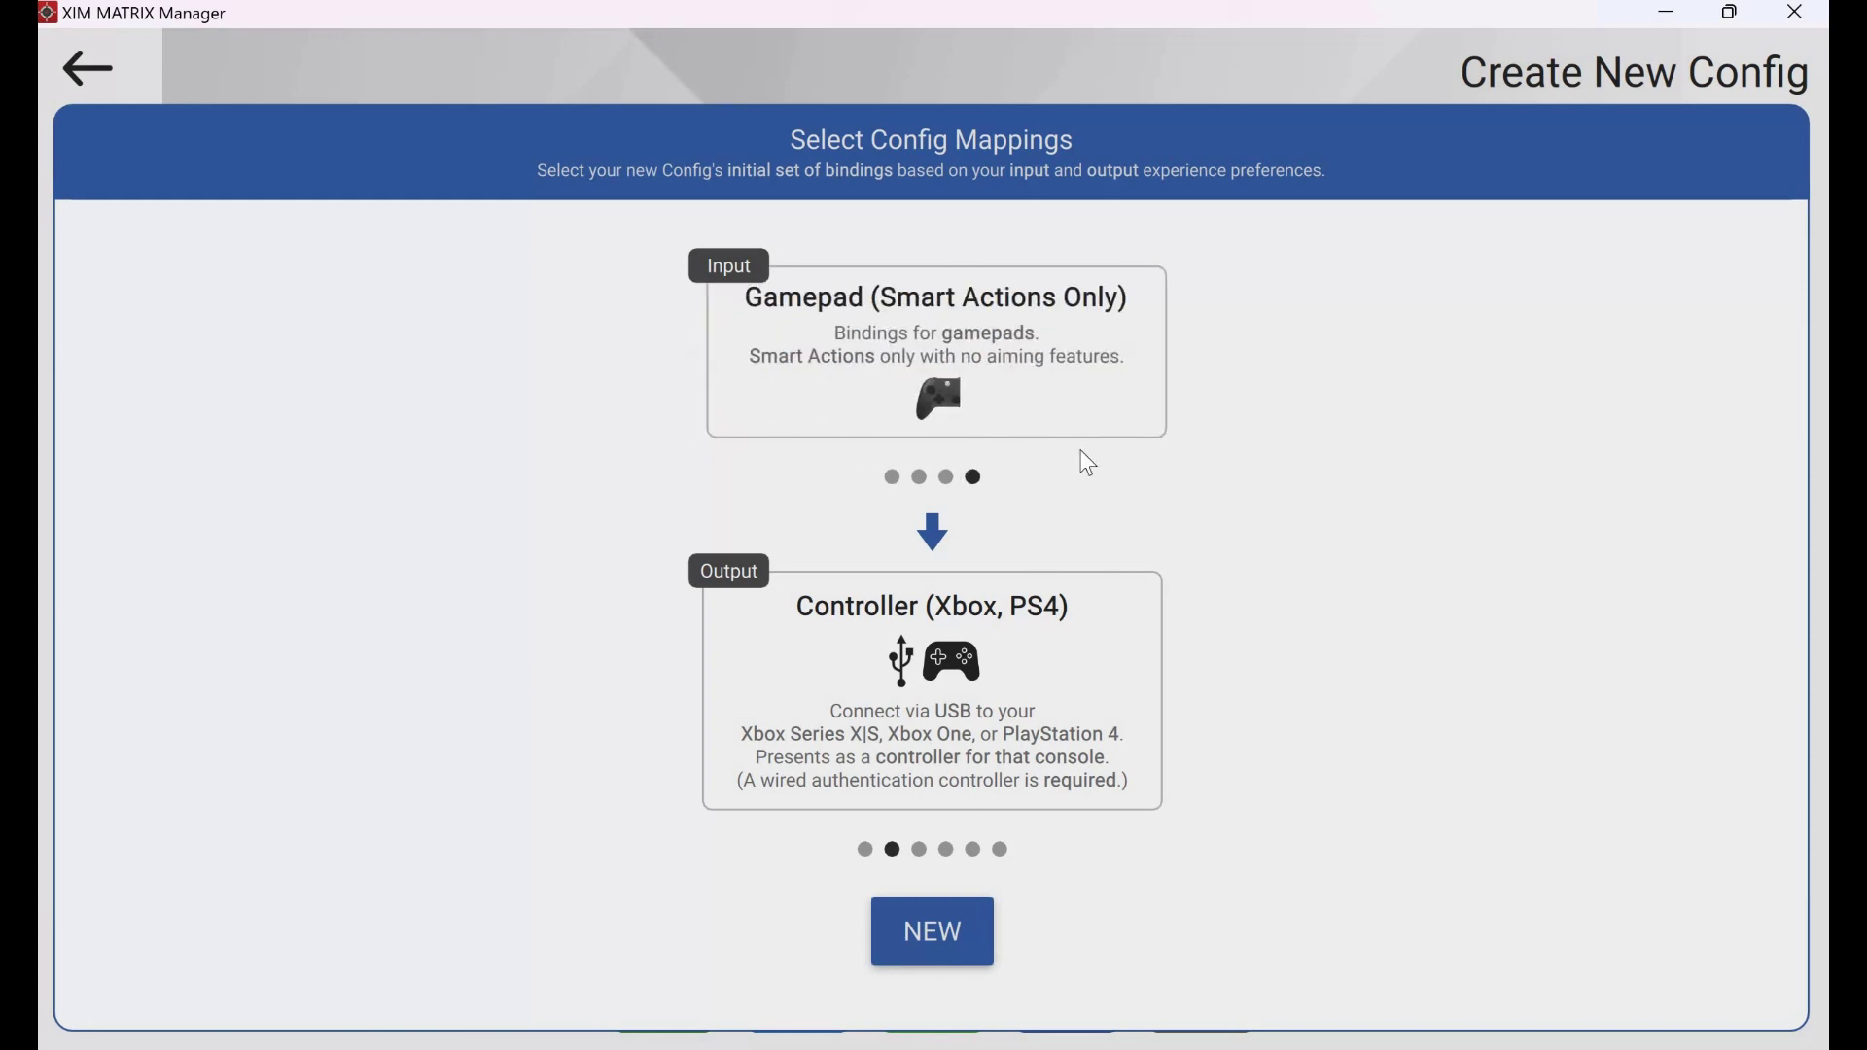
pyautogui.click(920, 478)
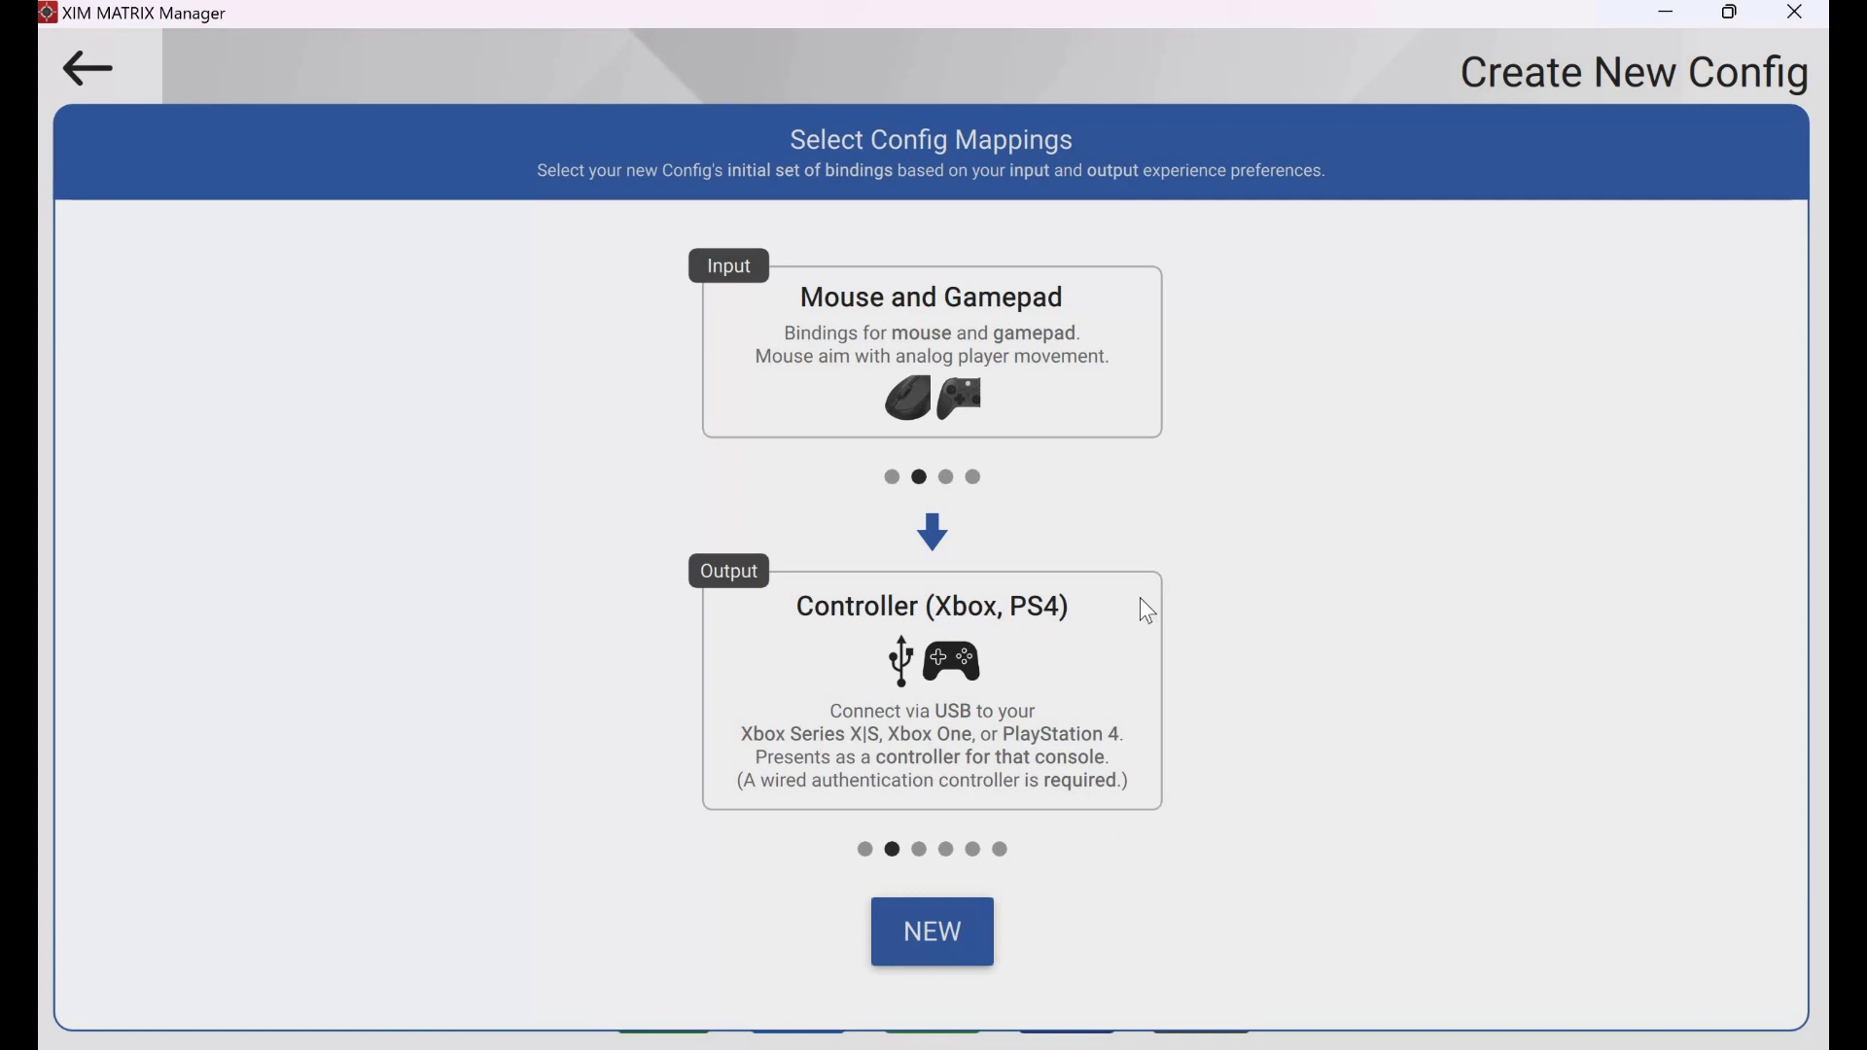
pyautogui.click(921, 852)
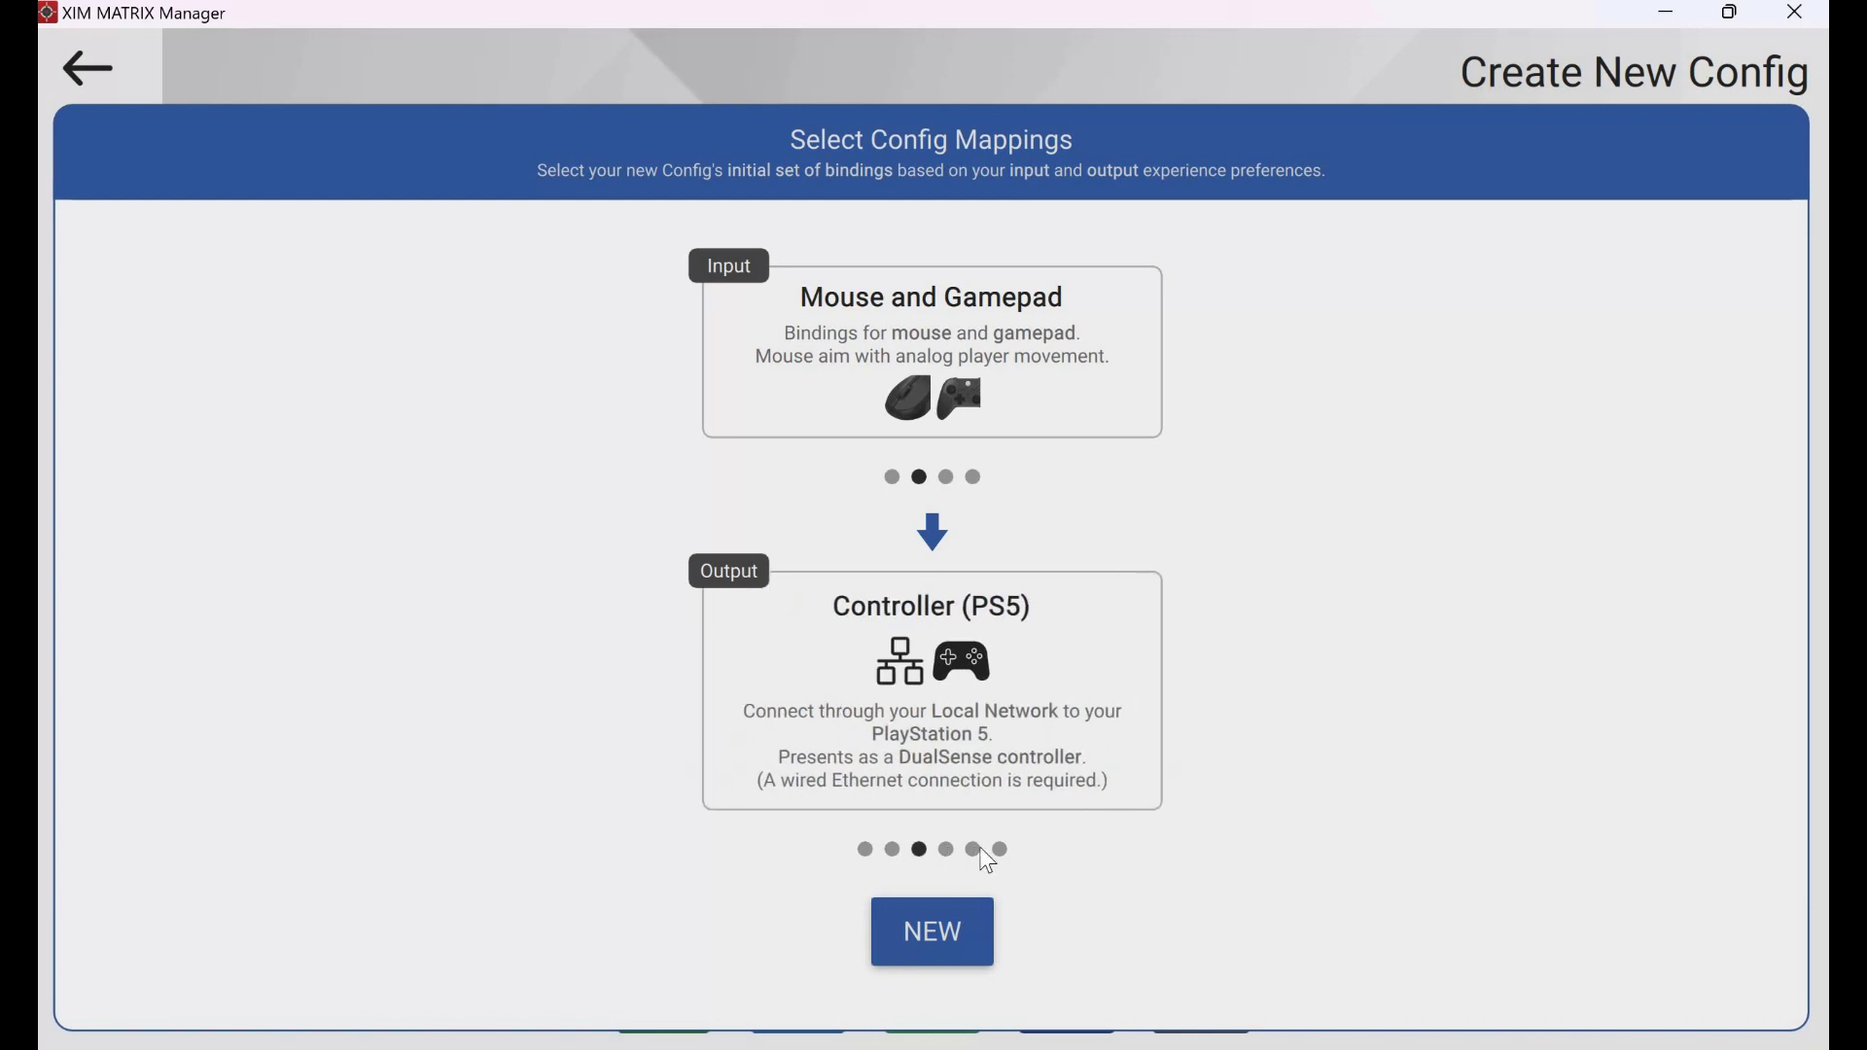
pyautogui.click(979, 852)
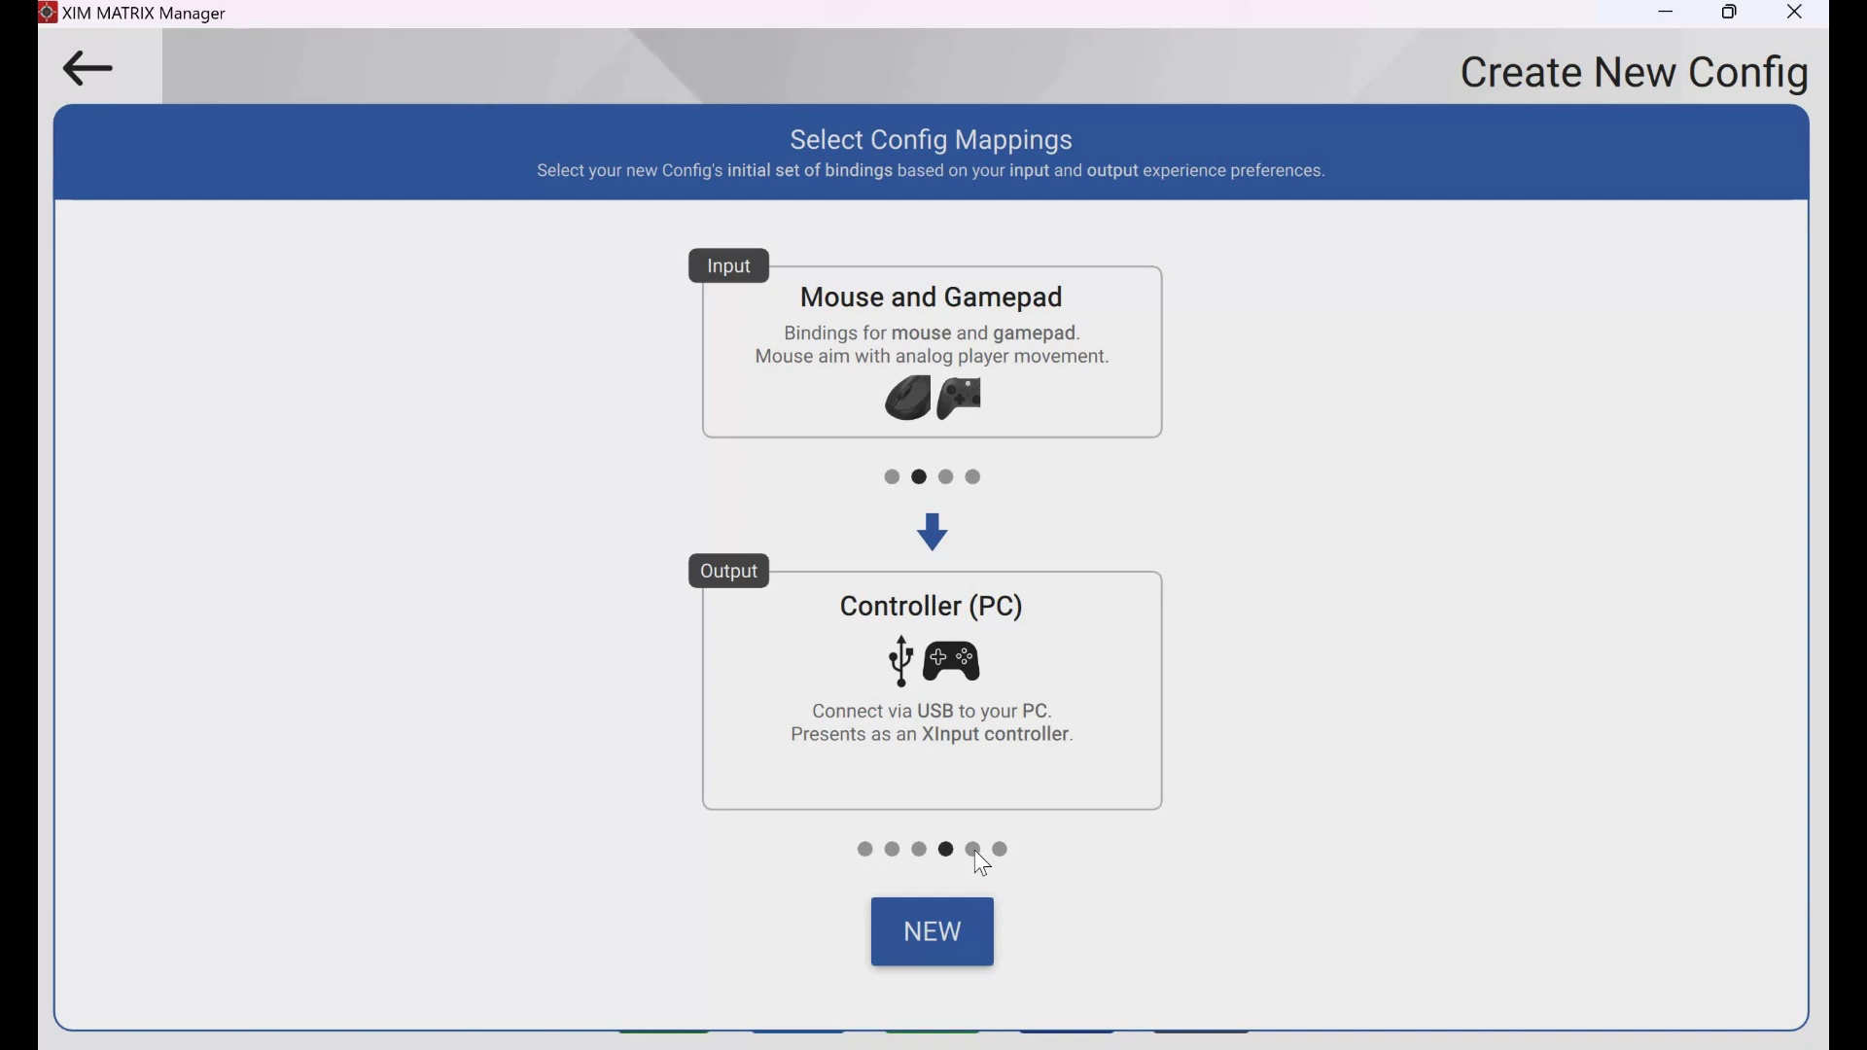
pyautogui.click(974, 851)
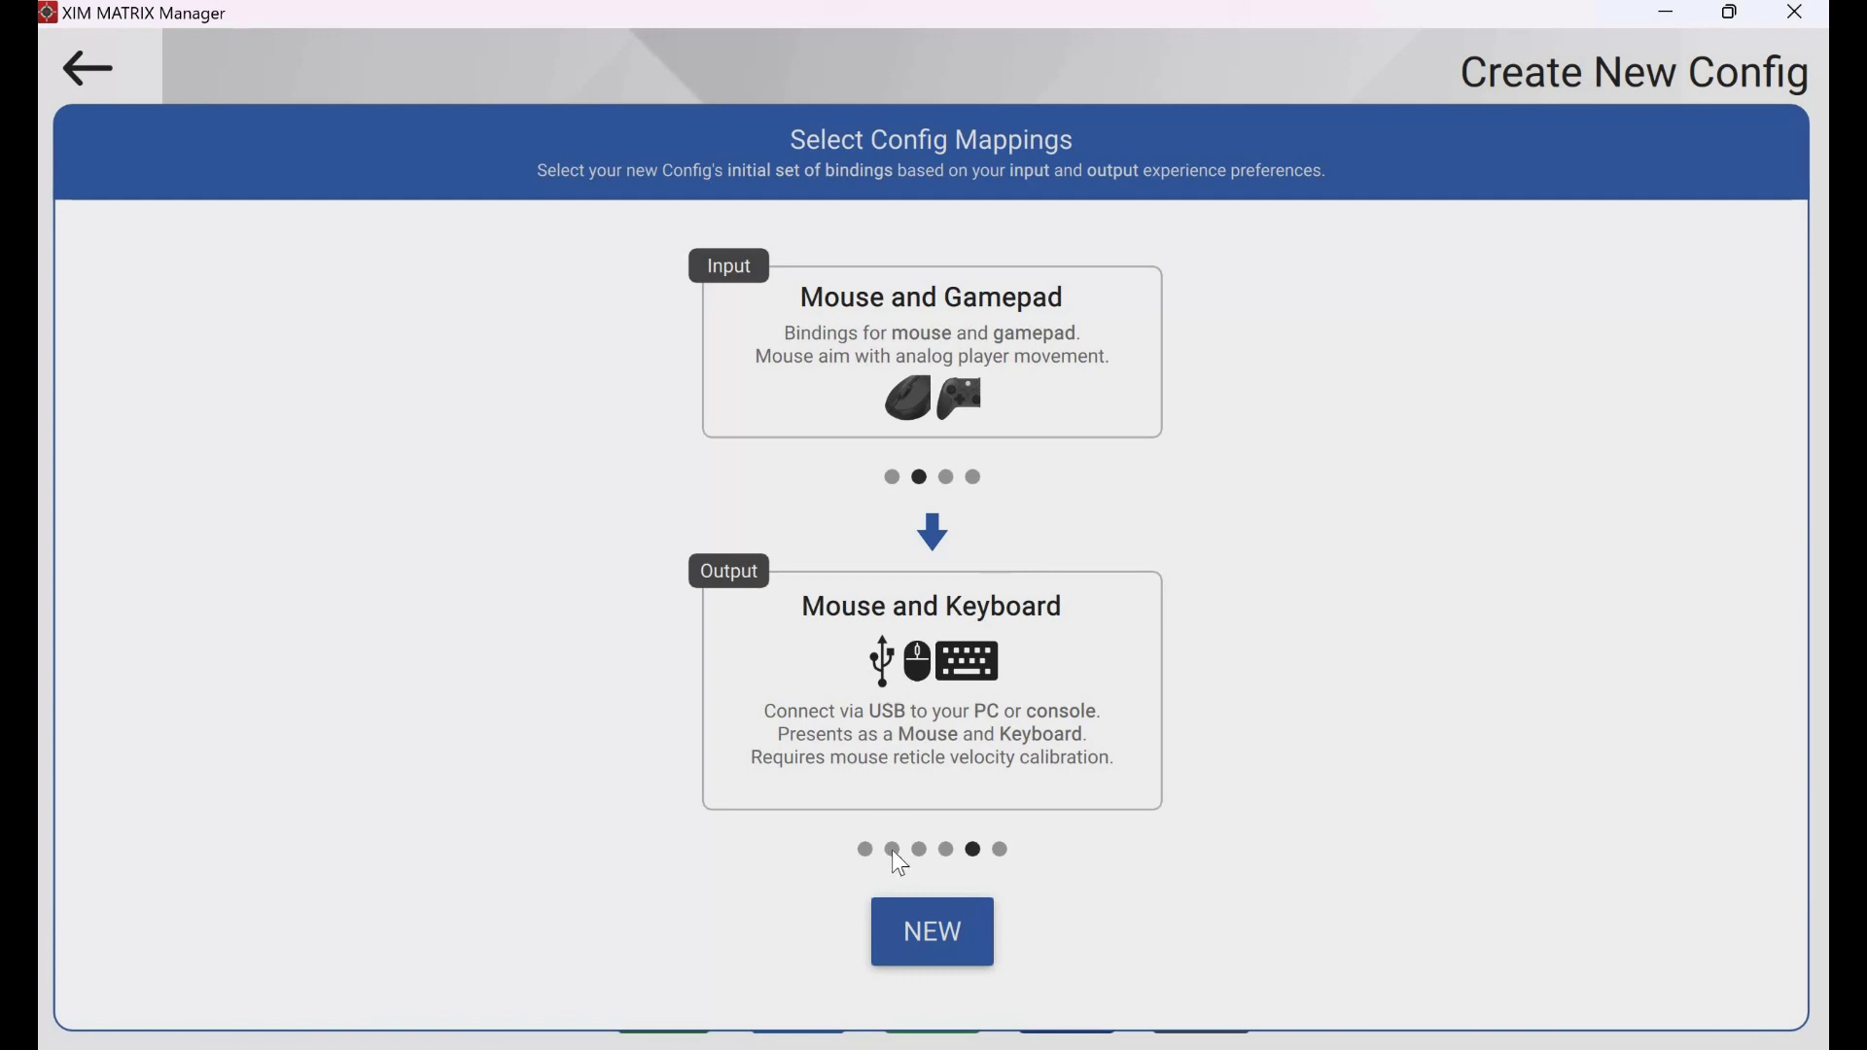
pyautogui.moveTo(1223, 734); pyautogui.dragTo(671, 518)
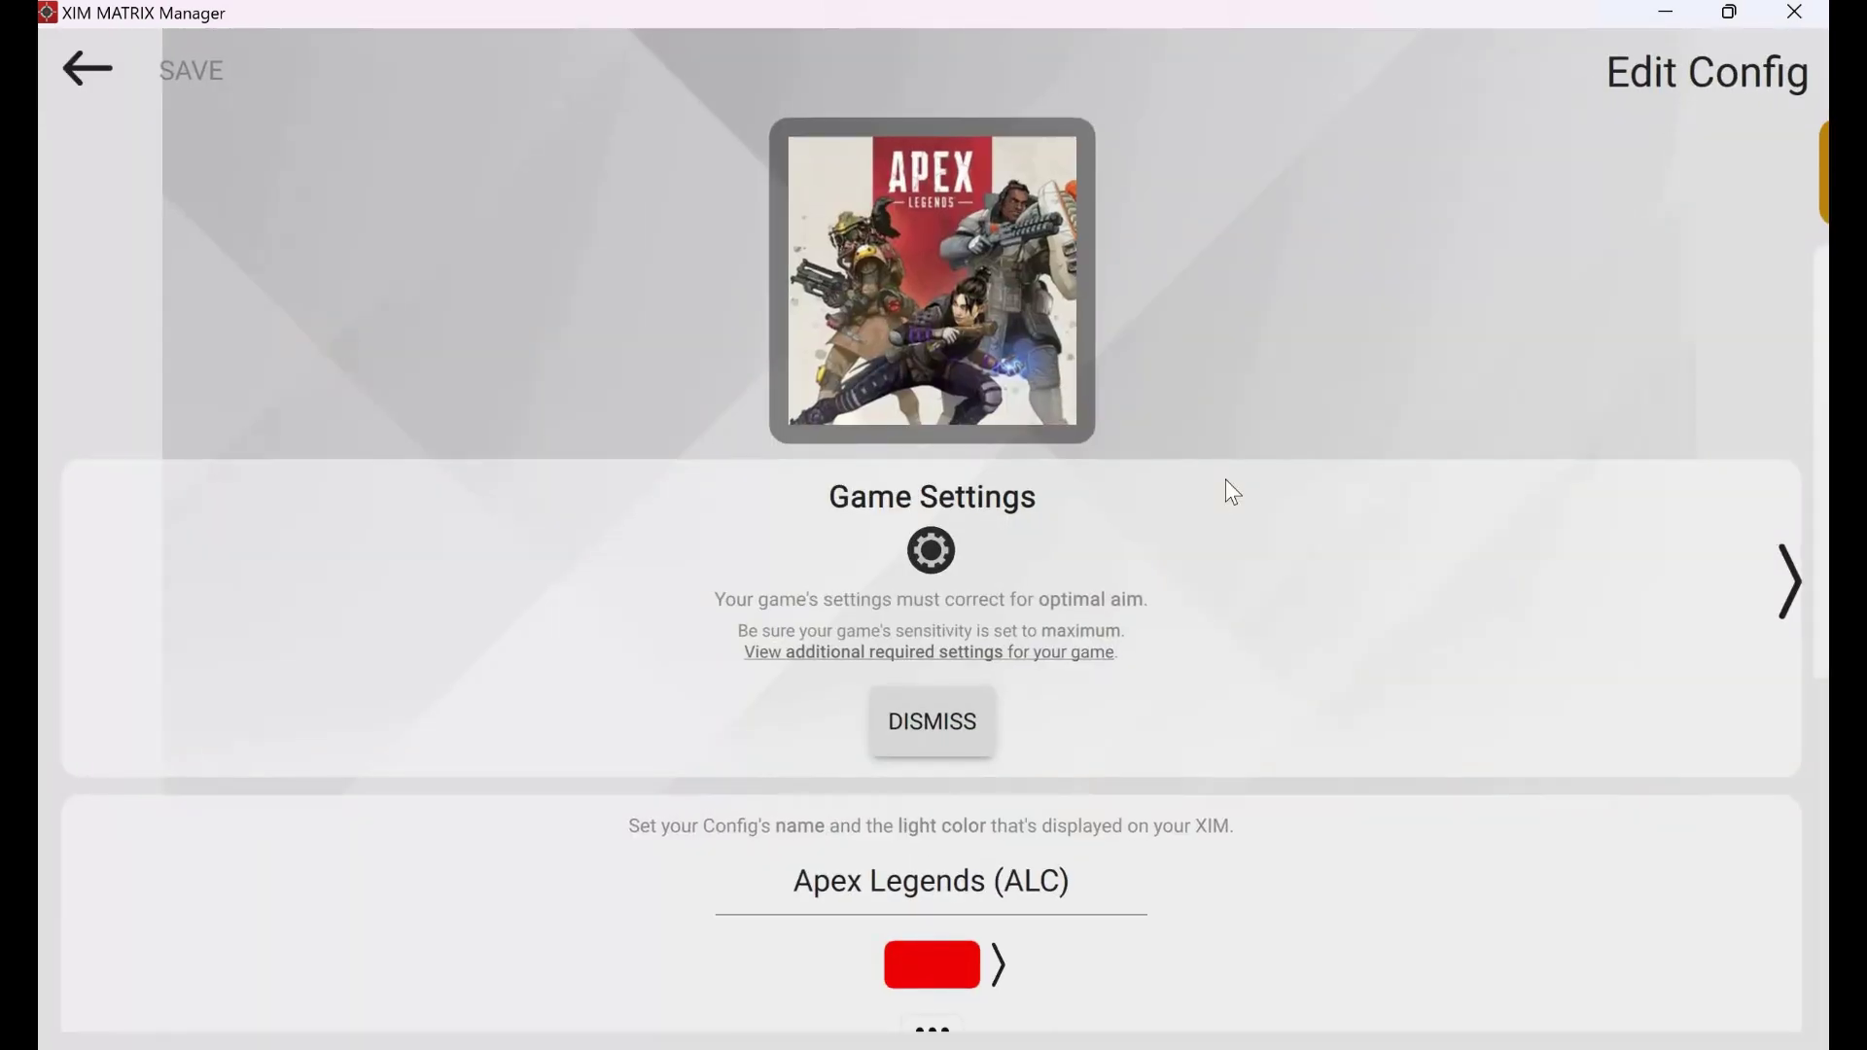
# Step: Make both the mouse and the thumbstick aiming sources, then move on to Hip Aim
pyautogui.scroll(-6, 1233, 491)
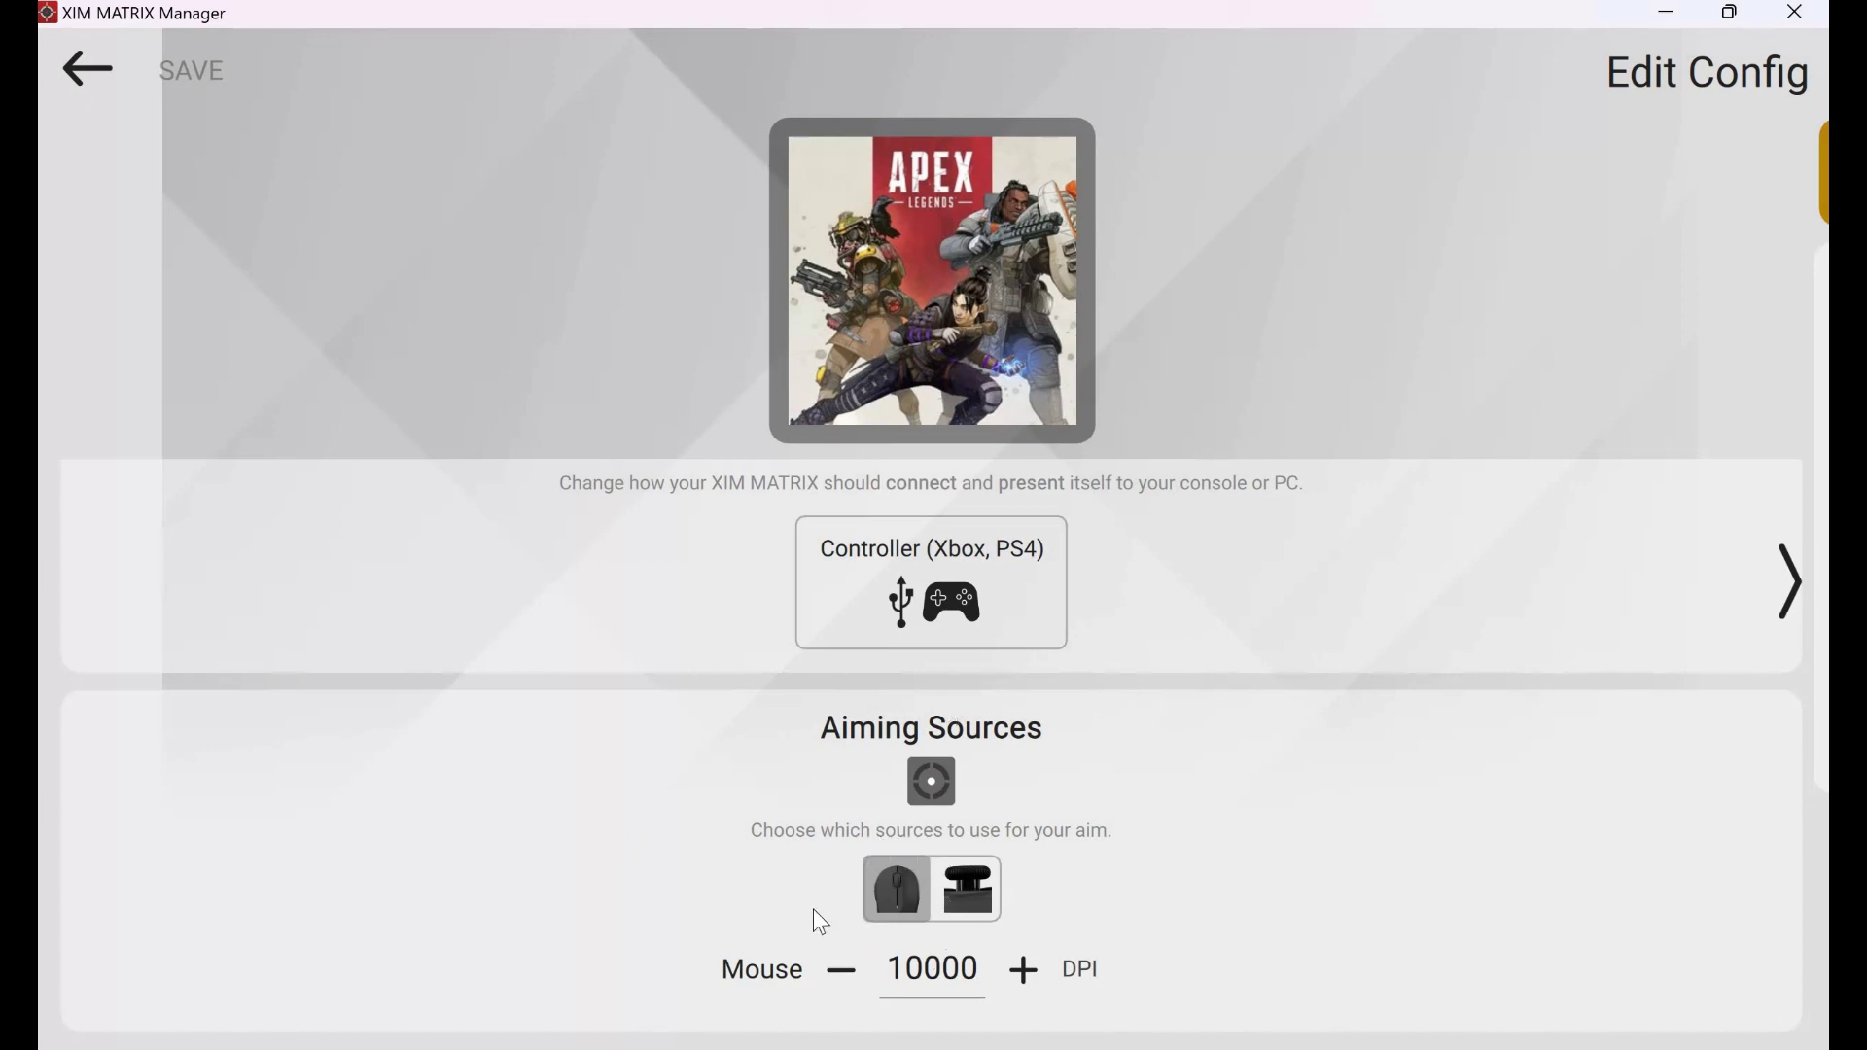
pyautogui.click(968, 889)
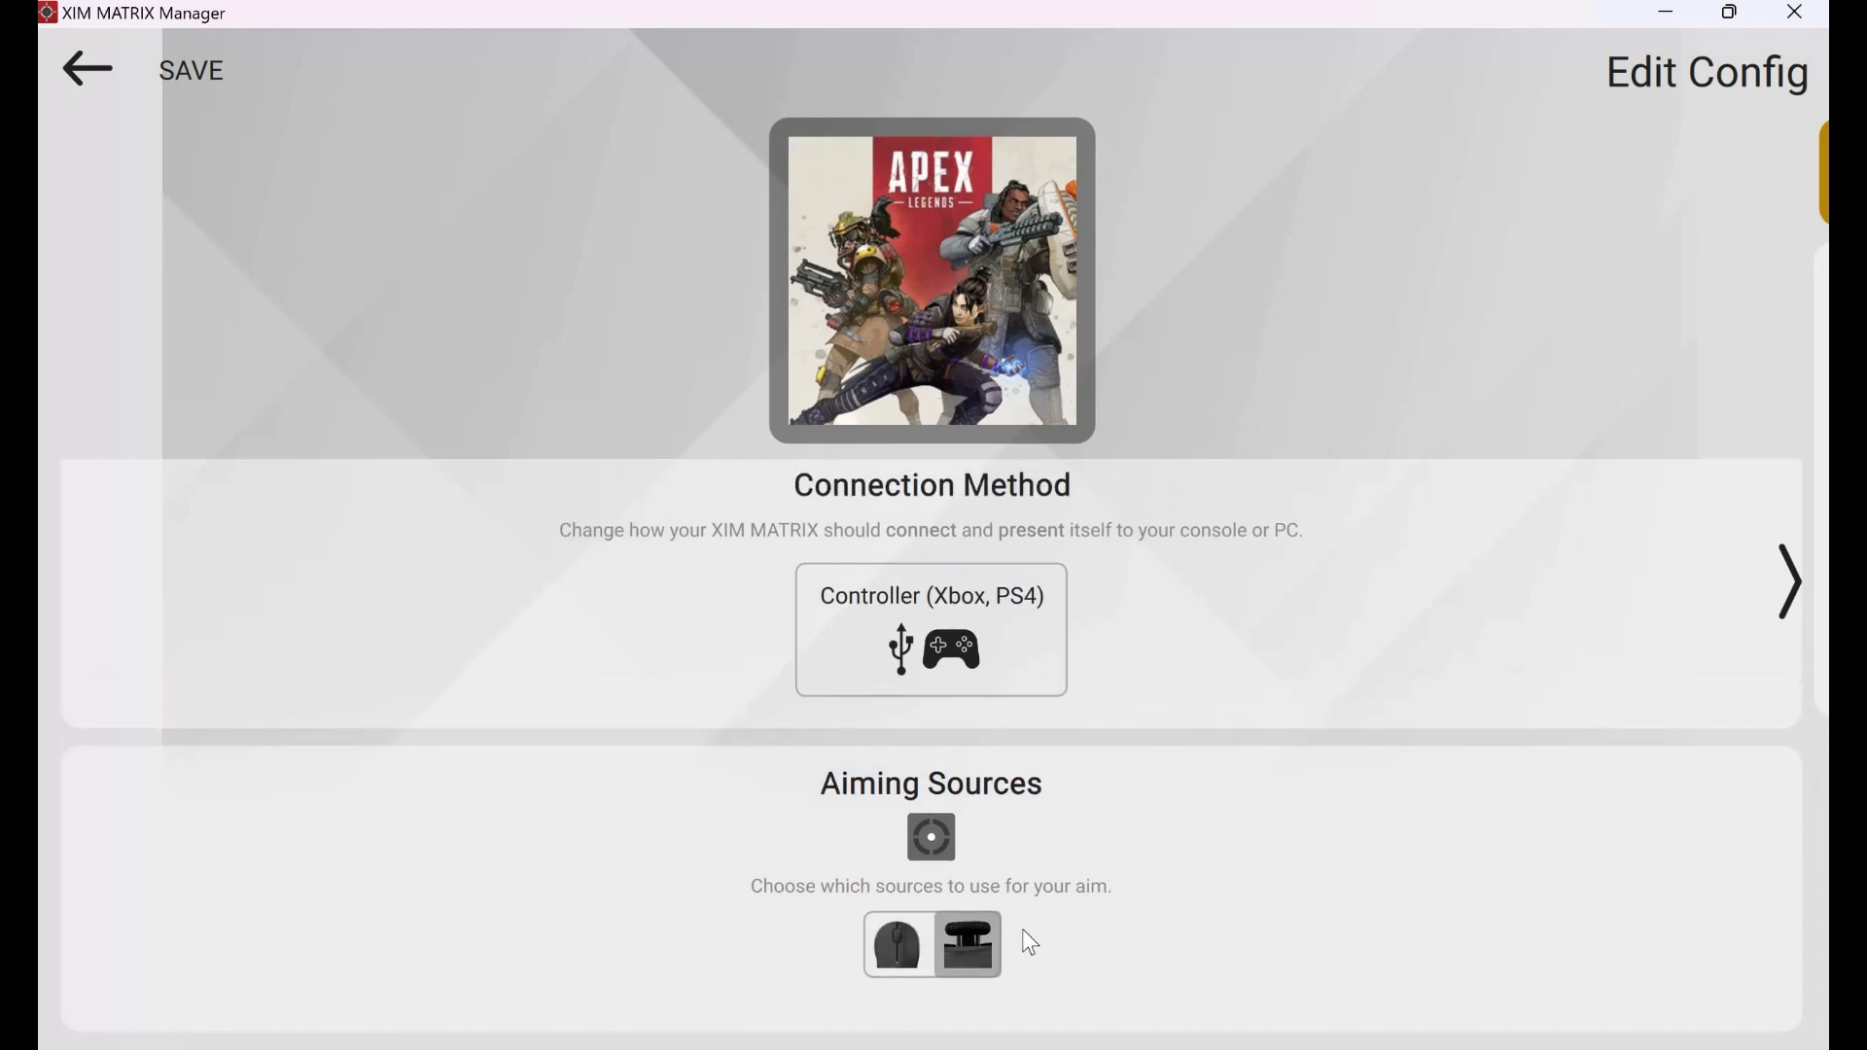
pyautogui.click(900, 965)
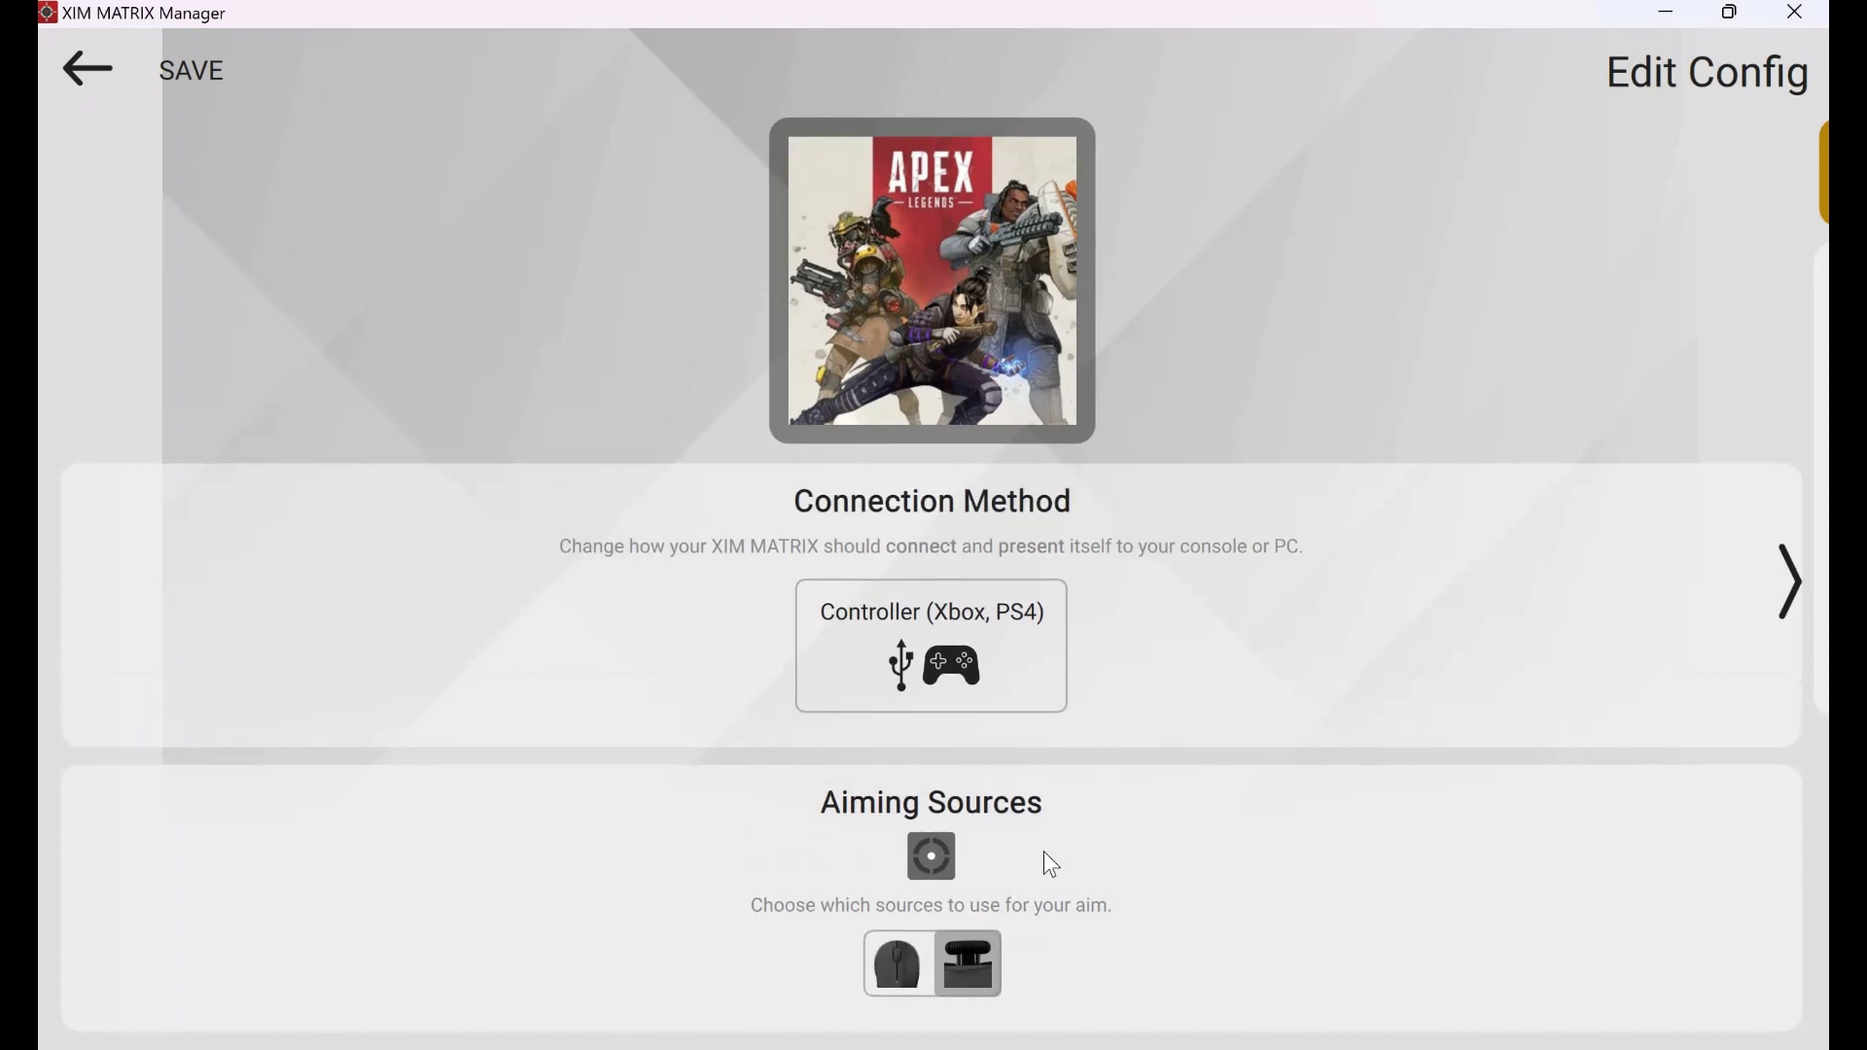
pyautogui.scroll(-2, 709, 866)
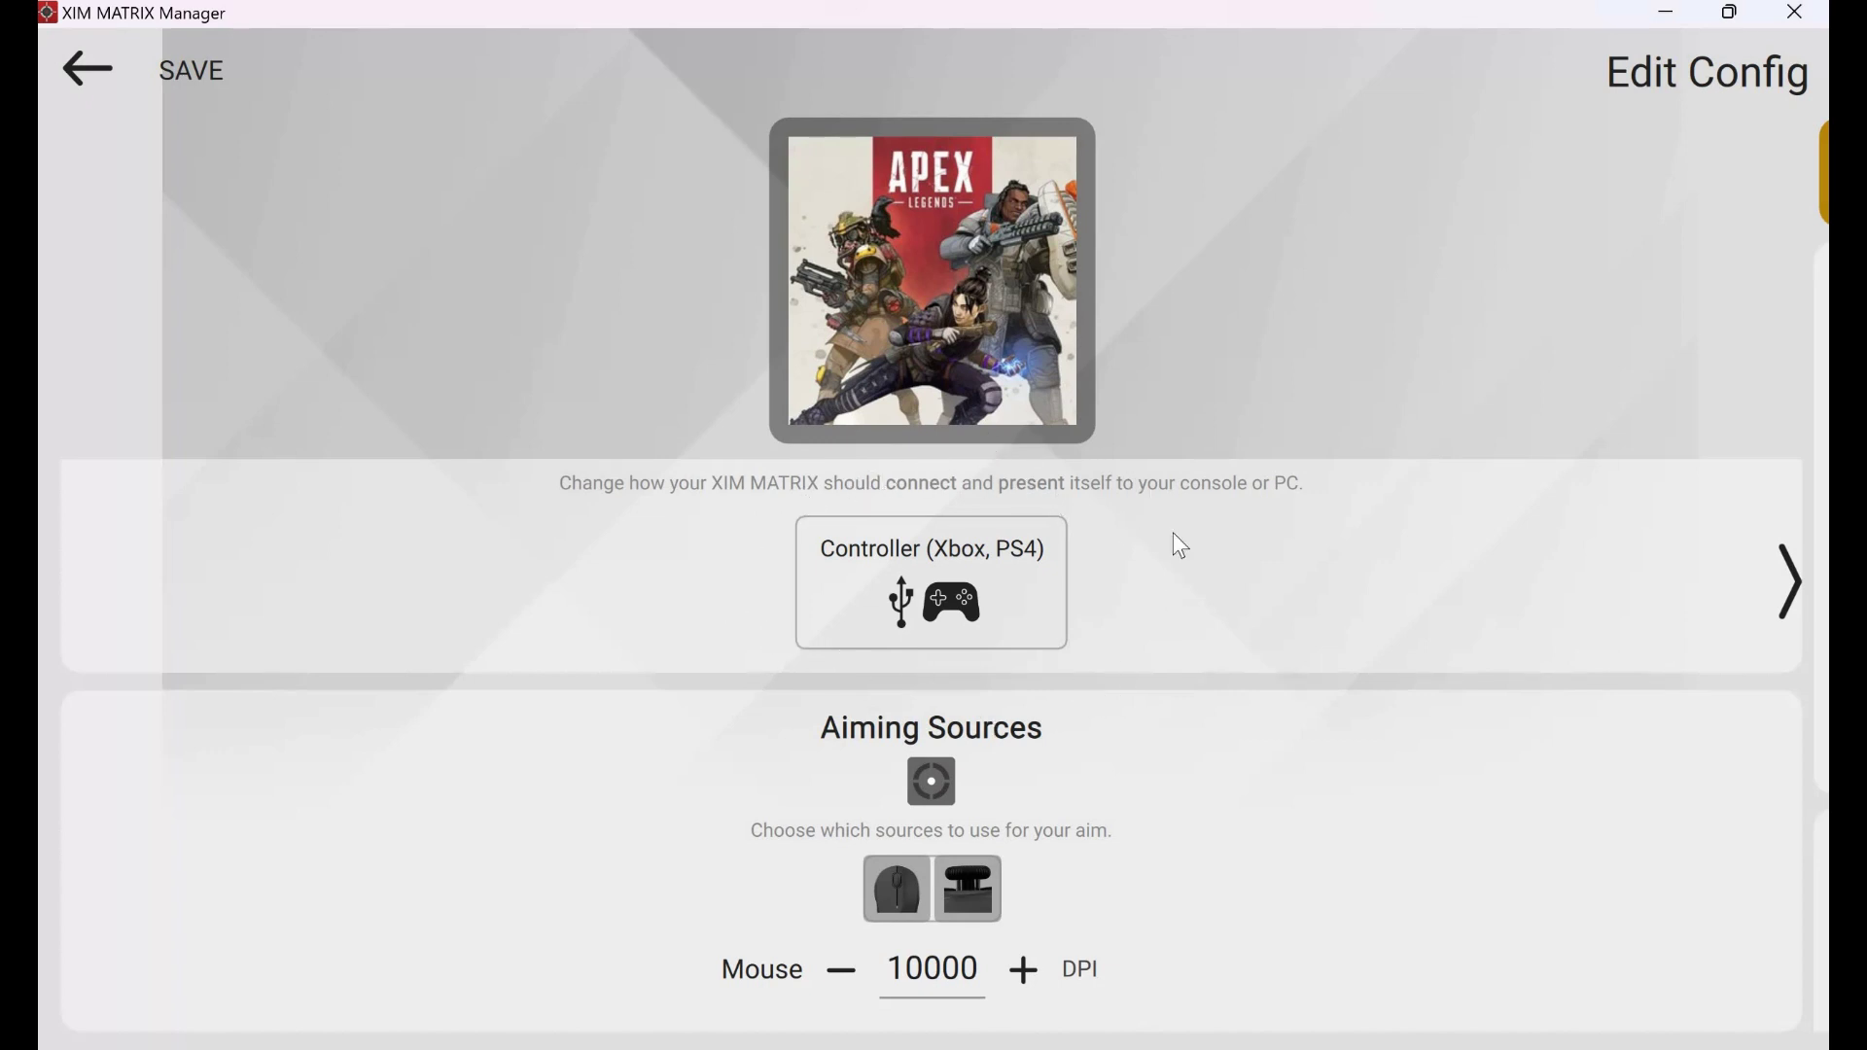
pyautogui.click(1793, 586)
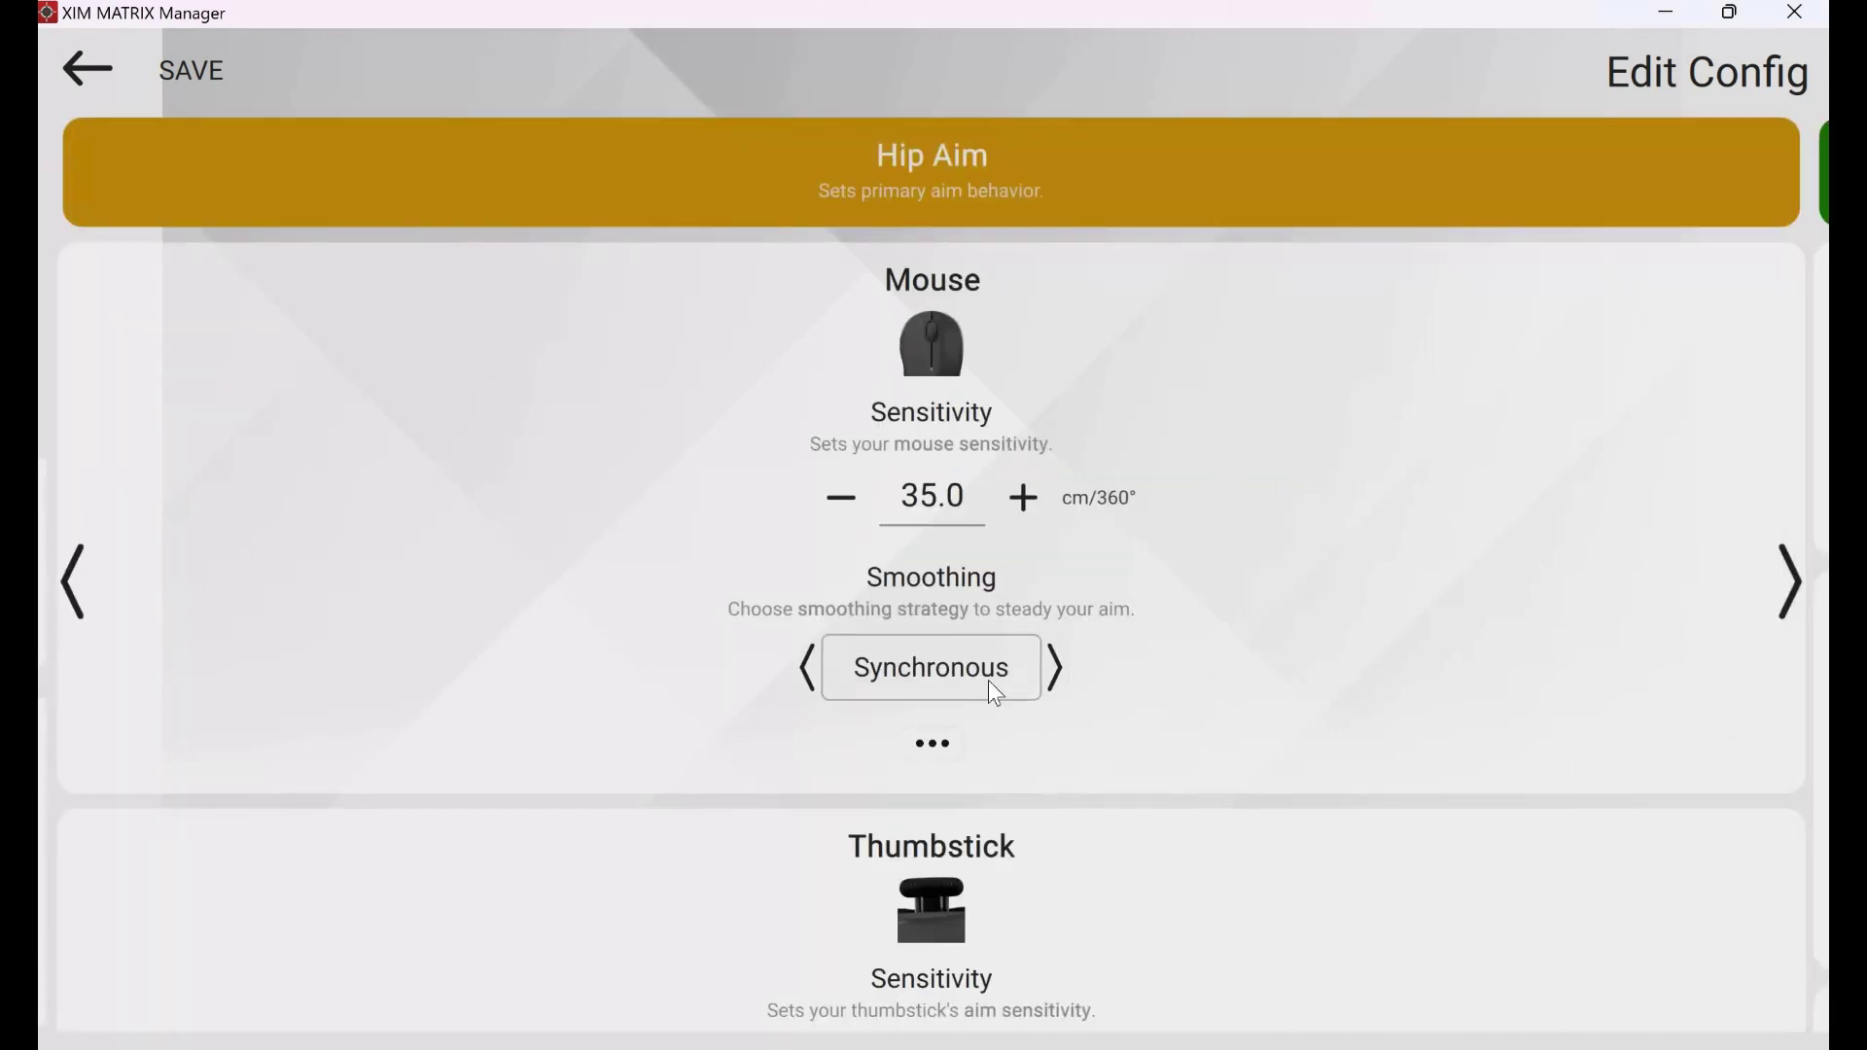
# Step: Try the Hip Aim smoothing options and leave it on Synchronous
pyautogui.scroll(-2, 1070, 681)
pyautogui.scroll(2, 1070, 473)
pyautogui.click(1061, 670)
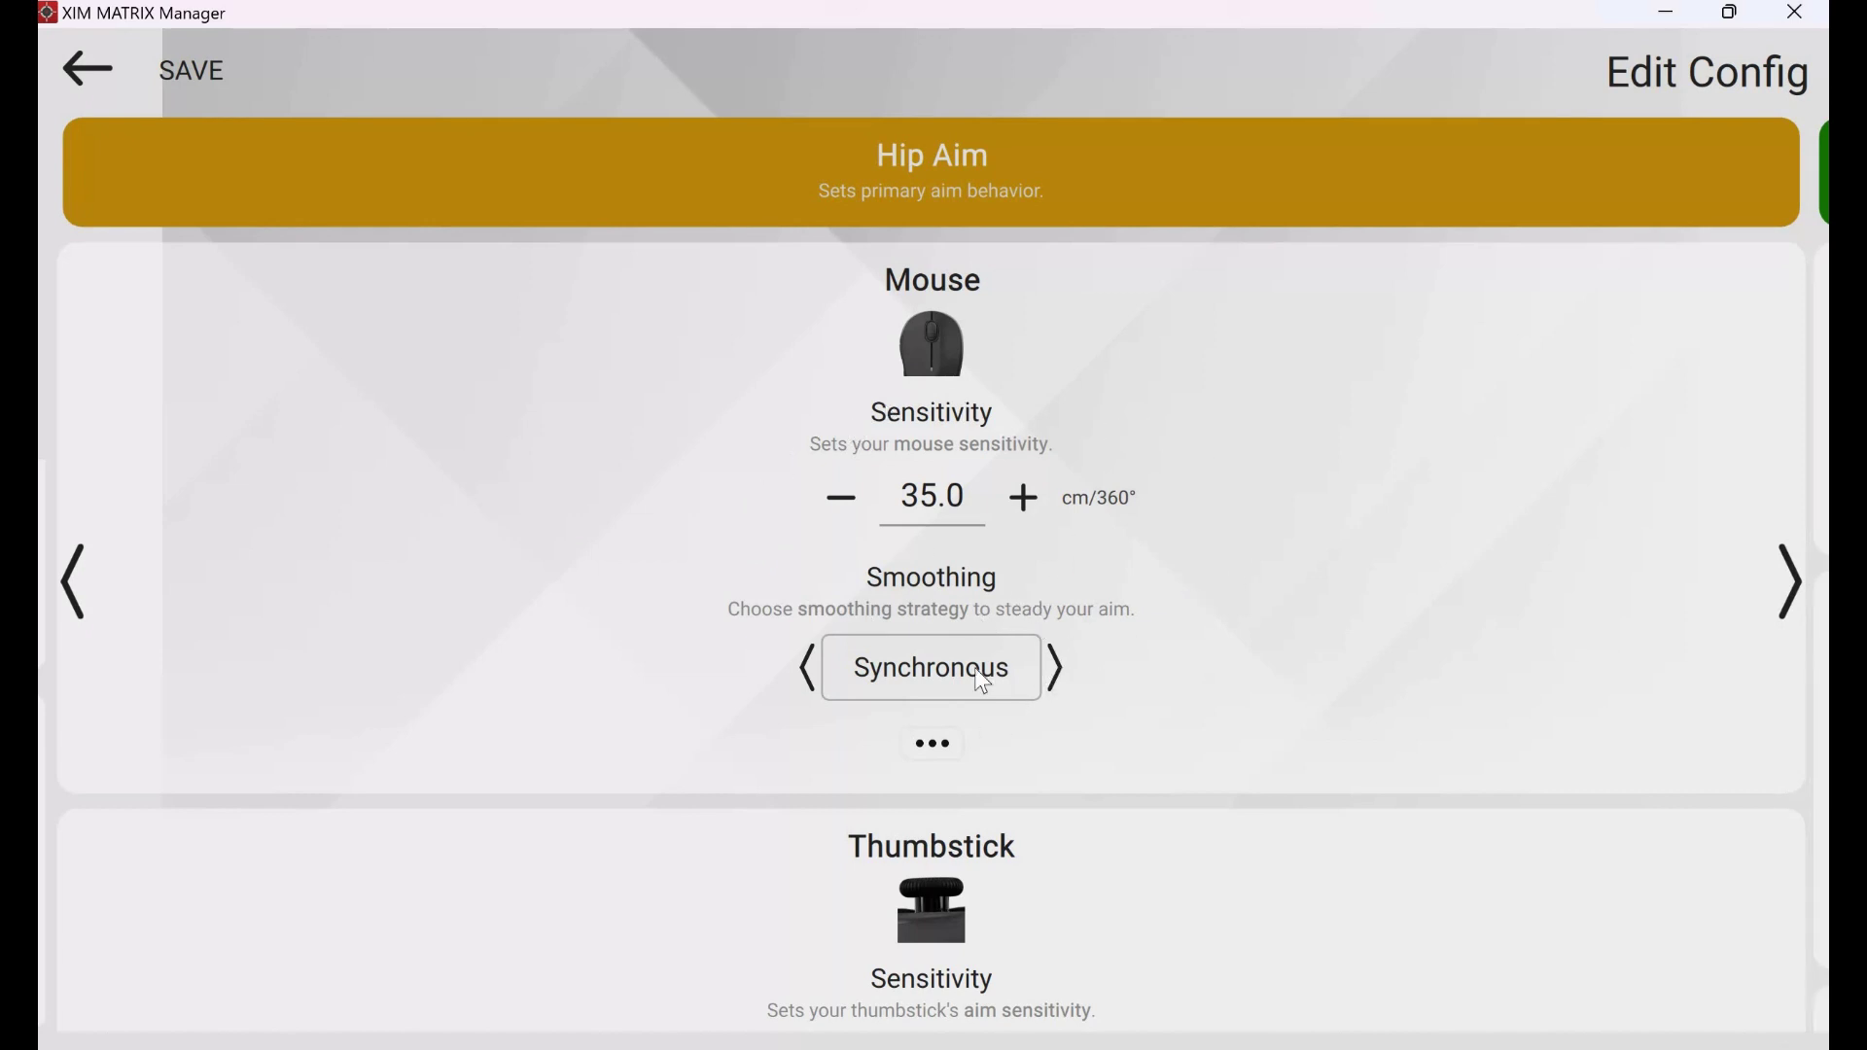
pyautogui.click(808, 671)
pyautogui.click(1063, 665)
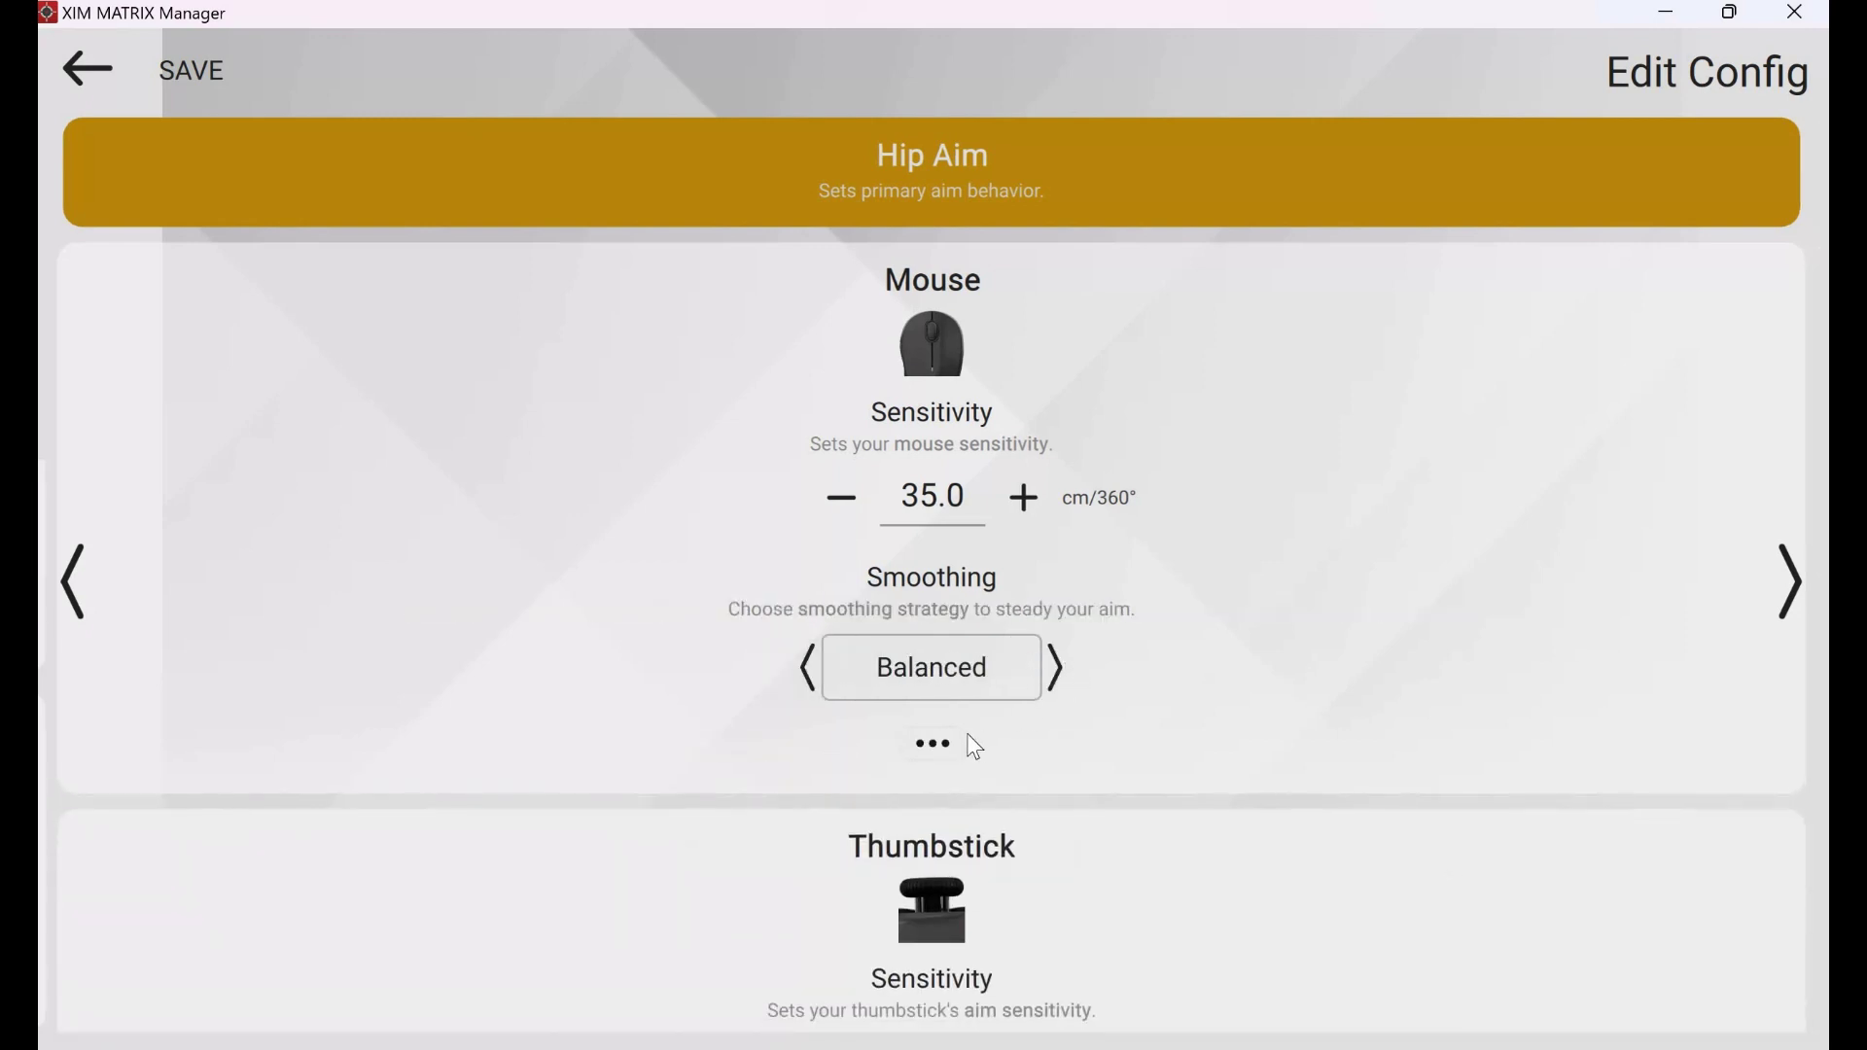
pyautogui.click(1060, 668)
# Step: Review the mouse Mechanics settings, then advance to Aim Down Sight
pyautogui.click(1105, 751)
pyautogui.scroll(-2, 833, 968)
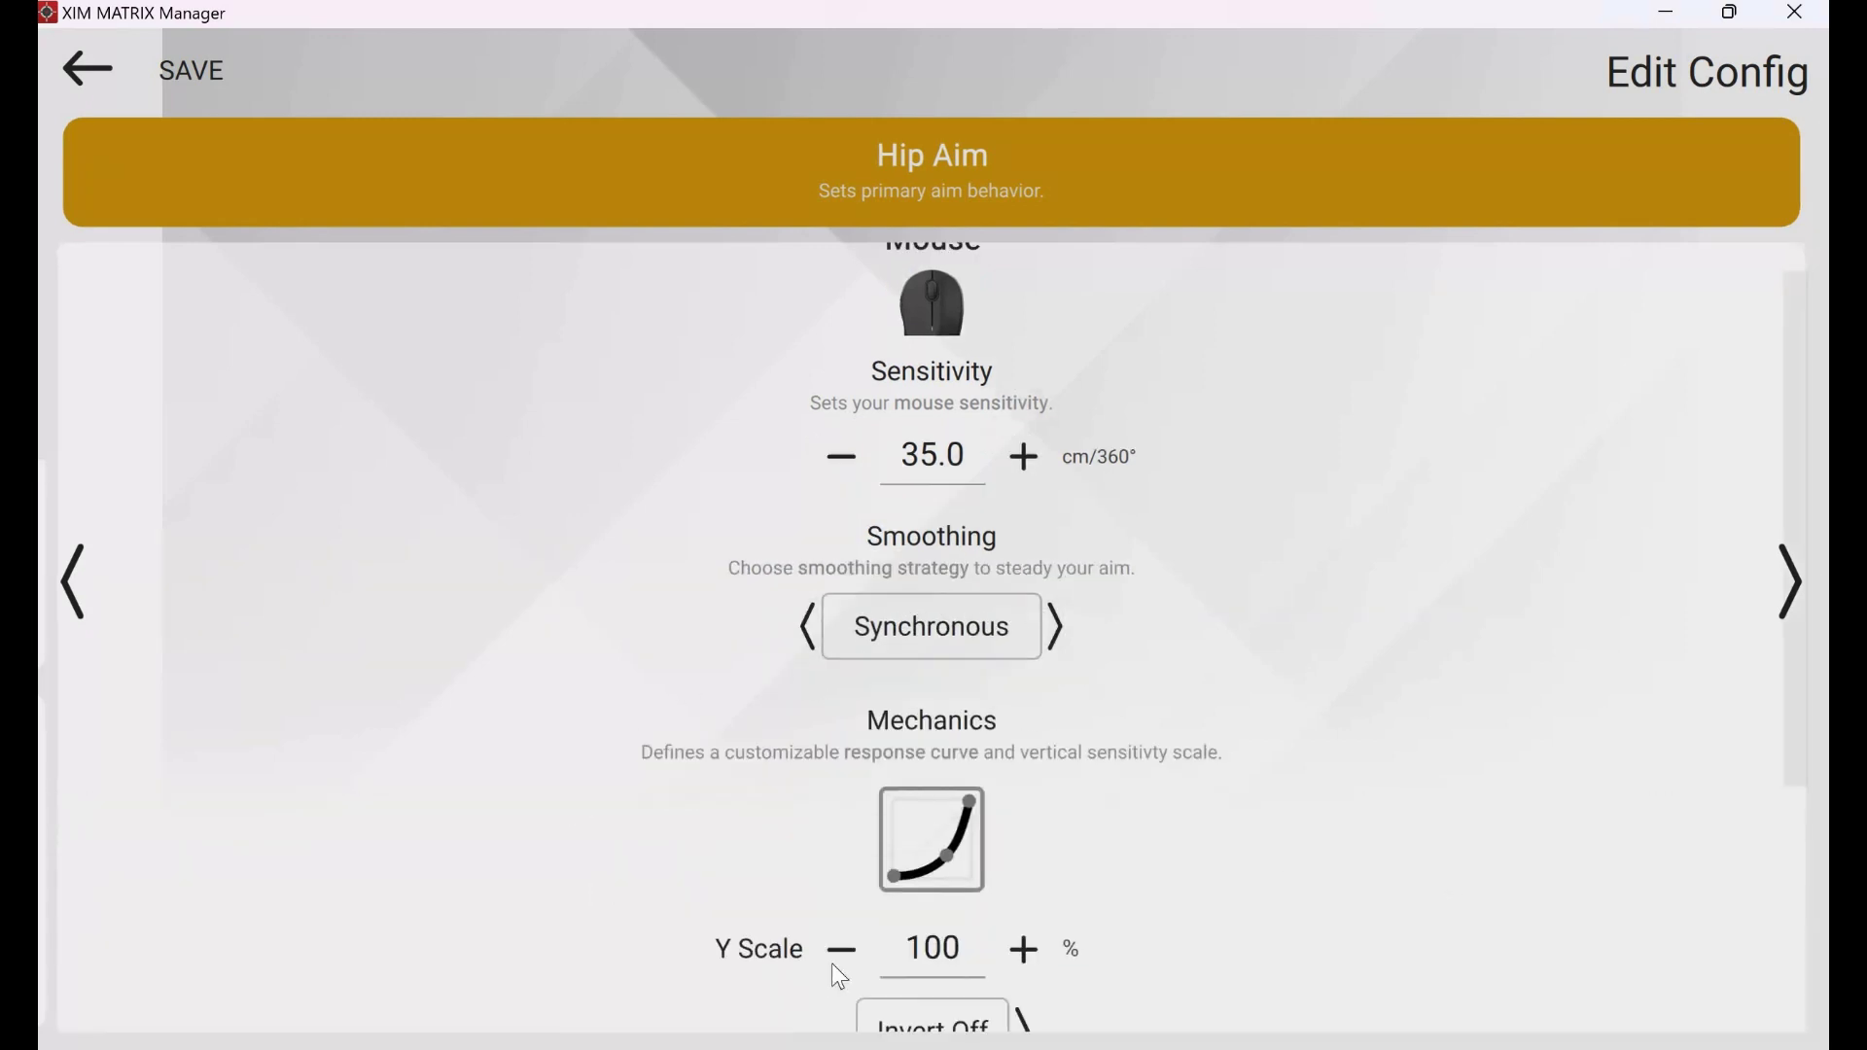
pyautogui.scroll(-3, 1018, 959)
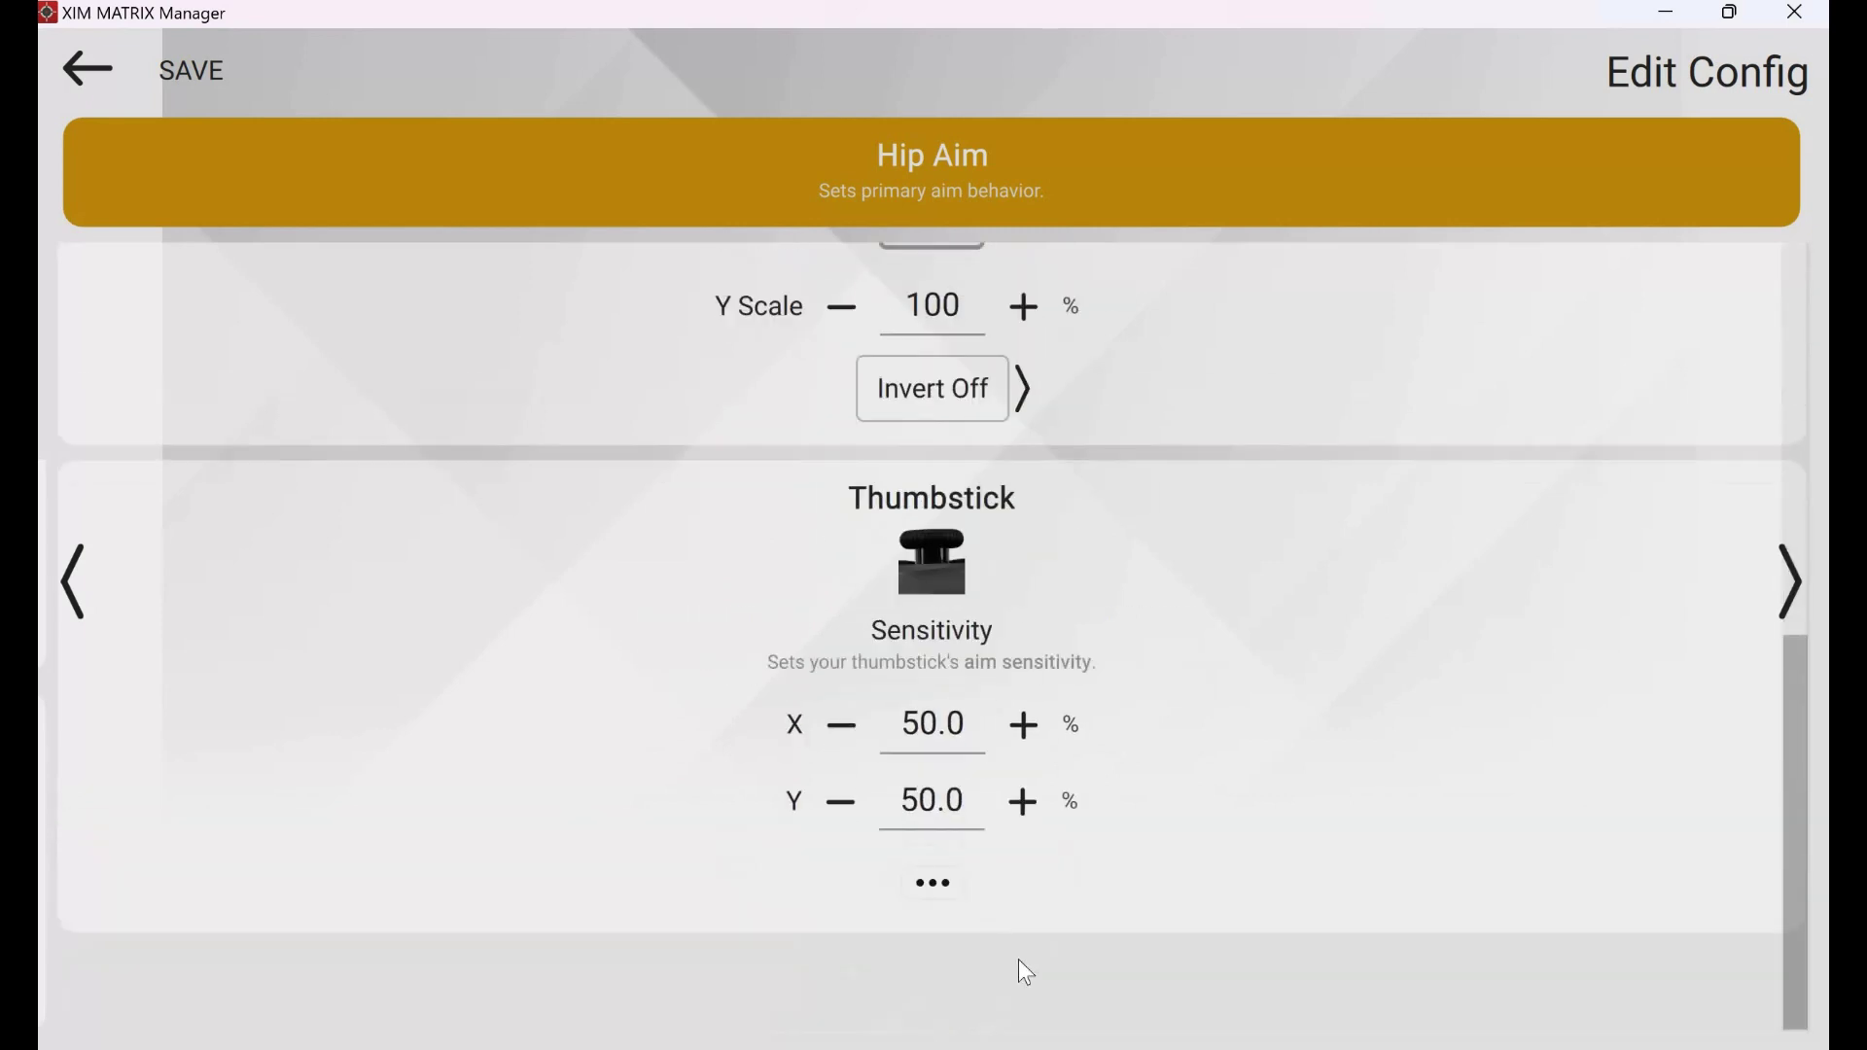
pyautogui.scroll(-4, 1209, 797)
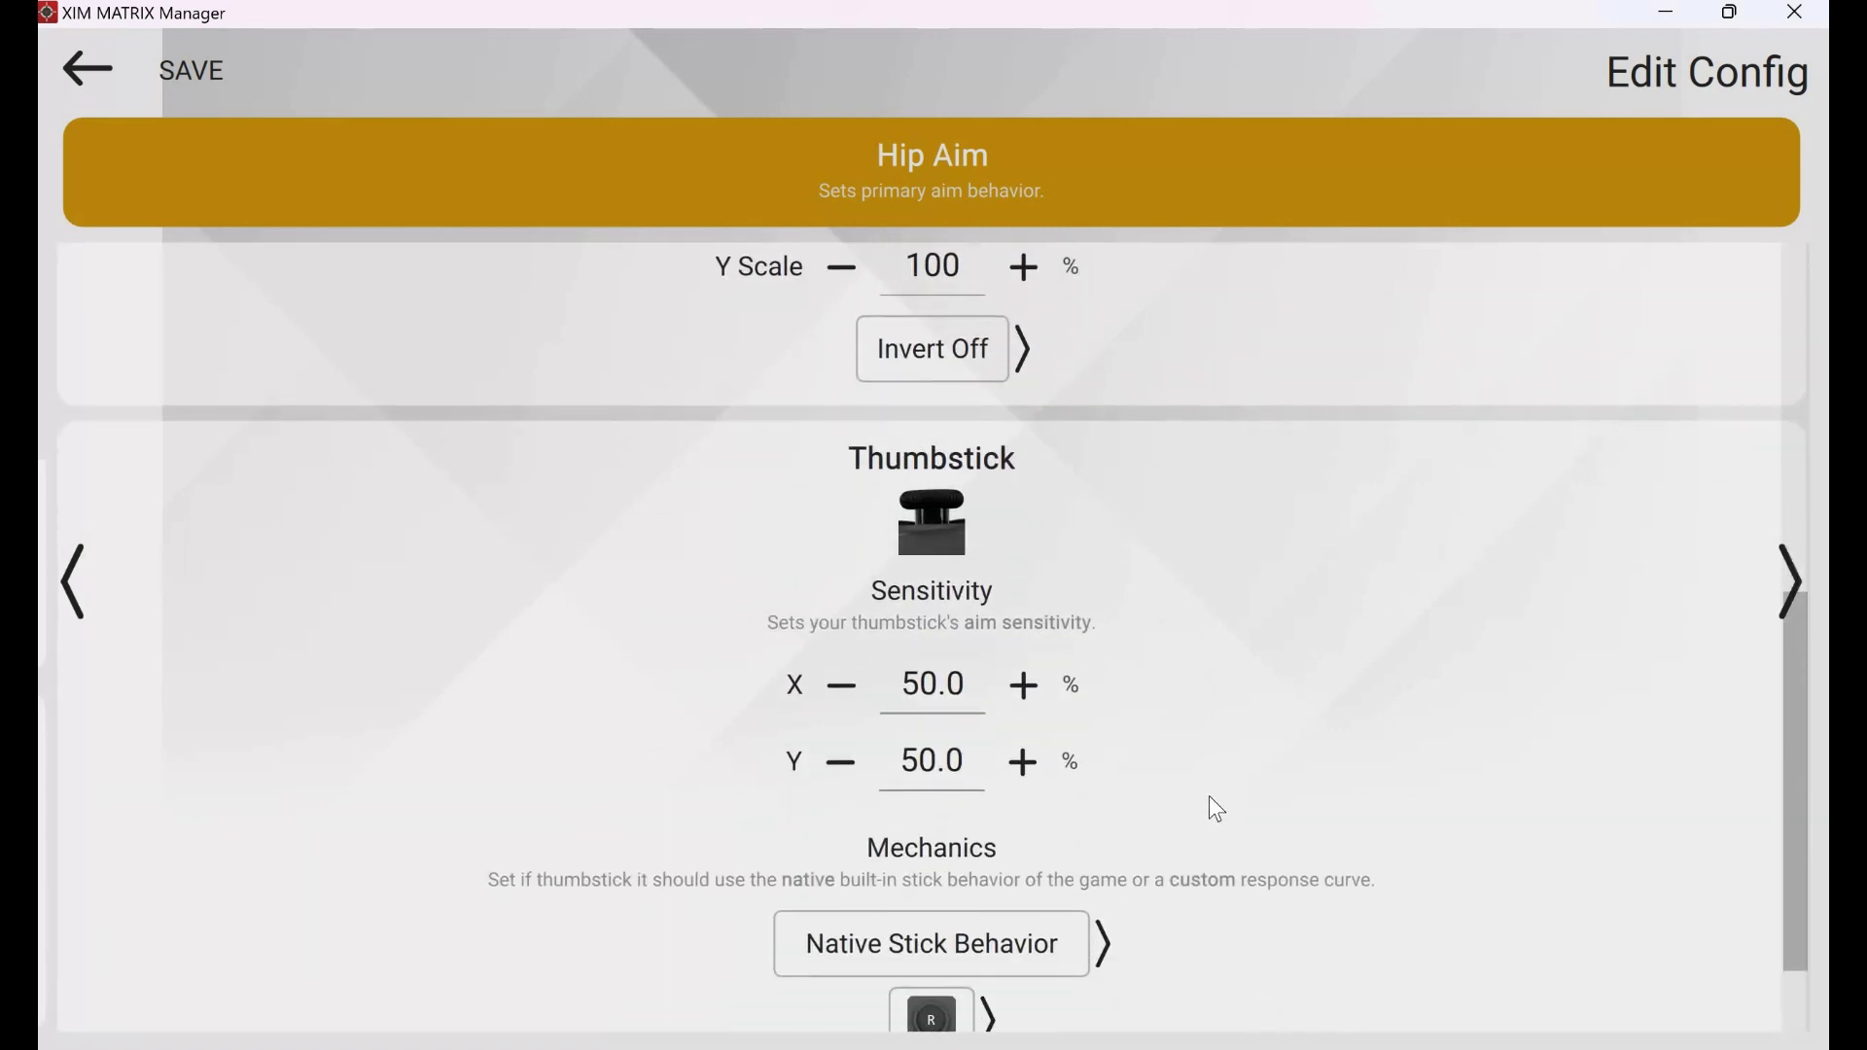
pyautogui.scroll(7, 1215, 807)
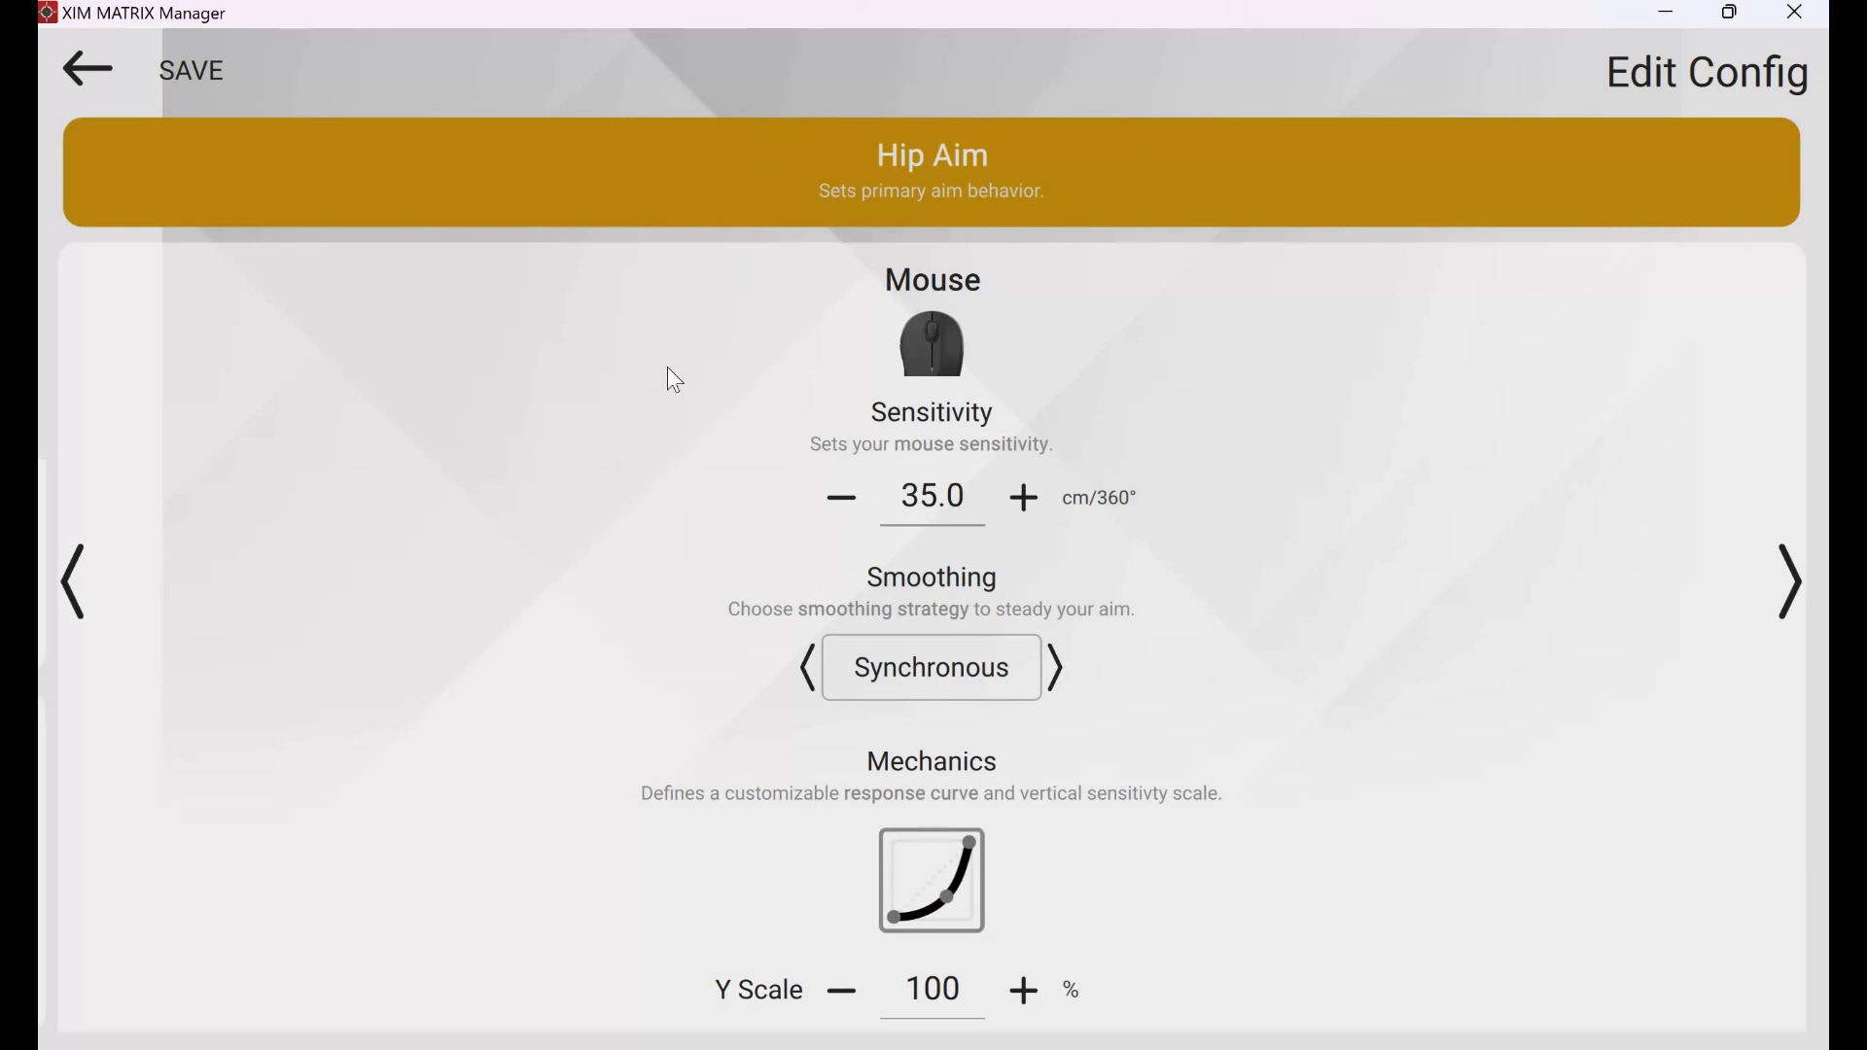
pyautogui.click(1801, 580)
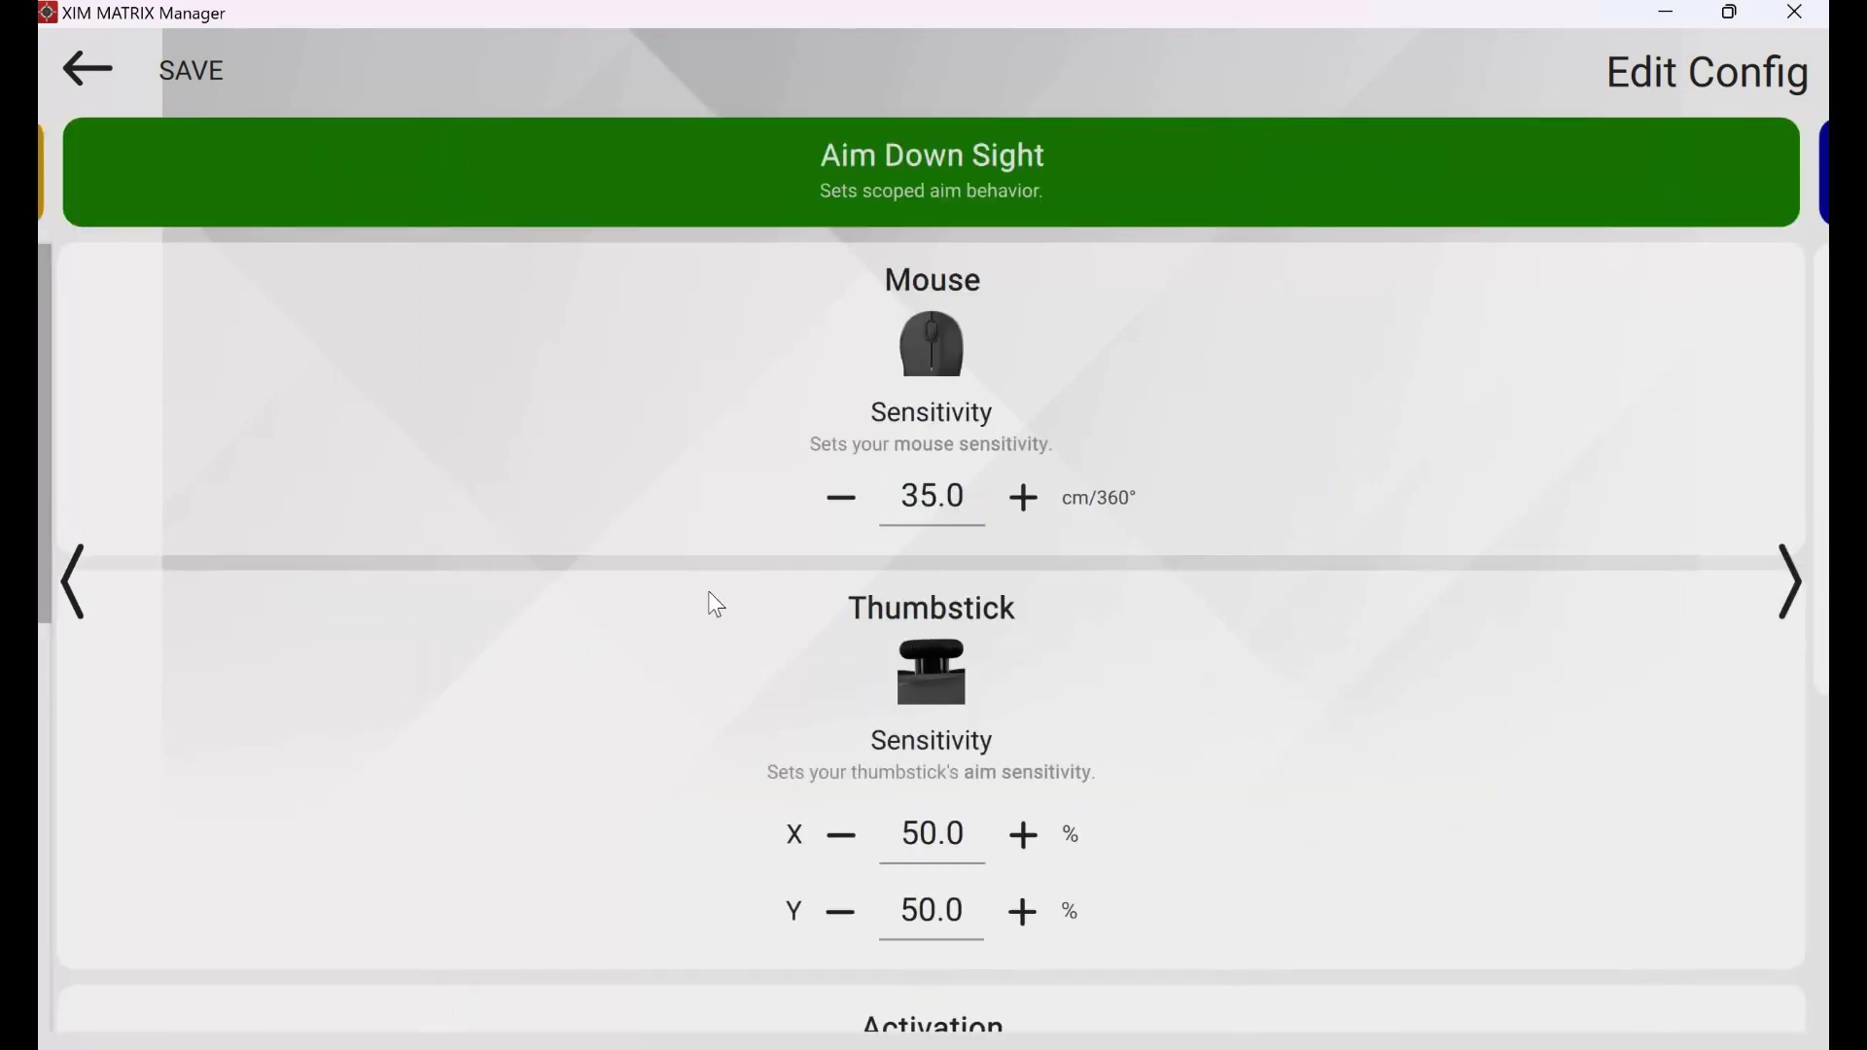
# Step: Move from the Aim Down Sight page on to the Mappings page
pyautogui.scroll(-2, 1001, 644)
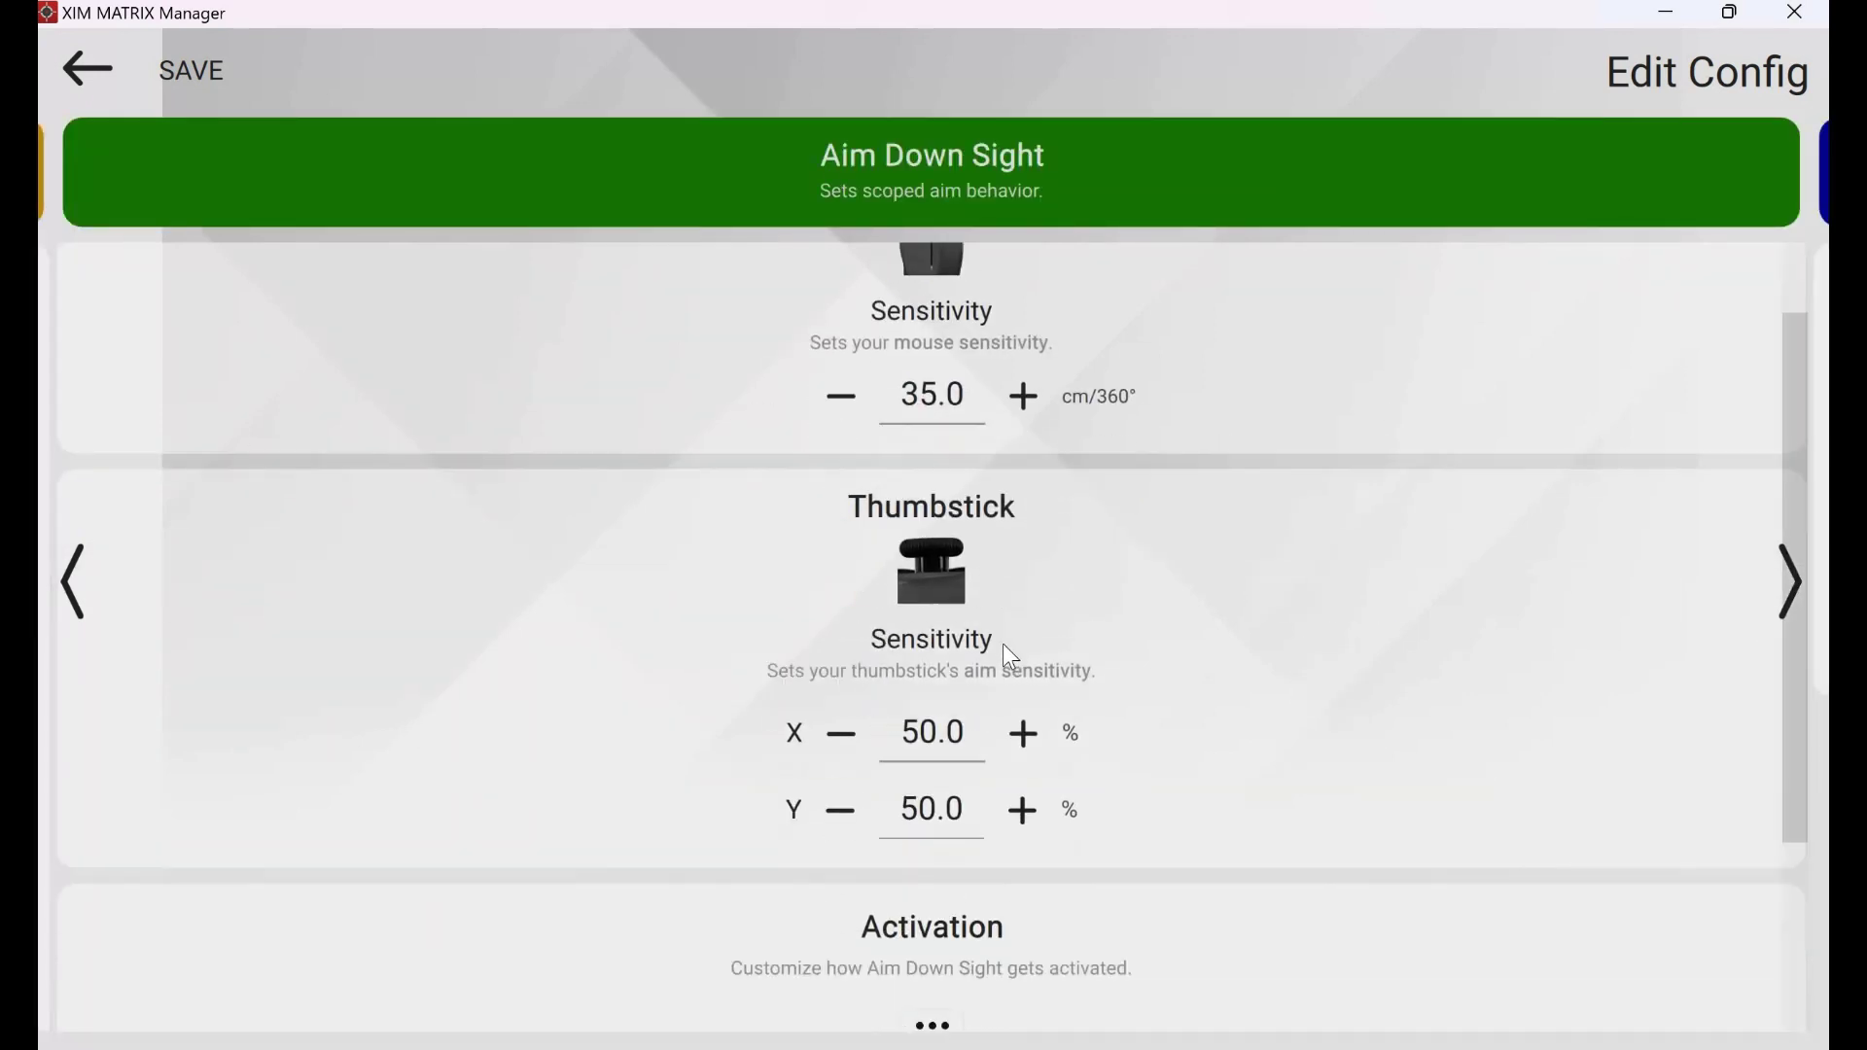
pyautogui.scroll(2, 1000, 530)
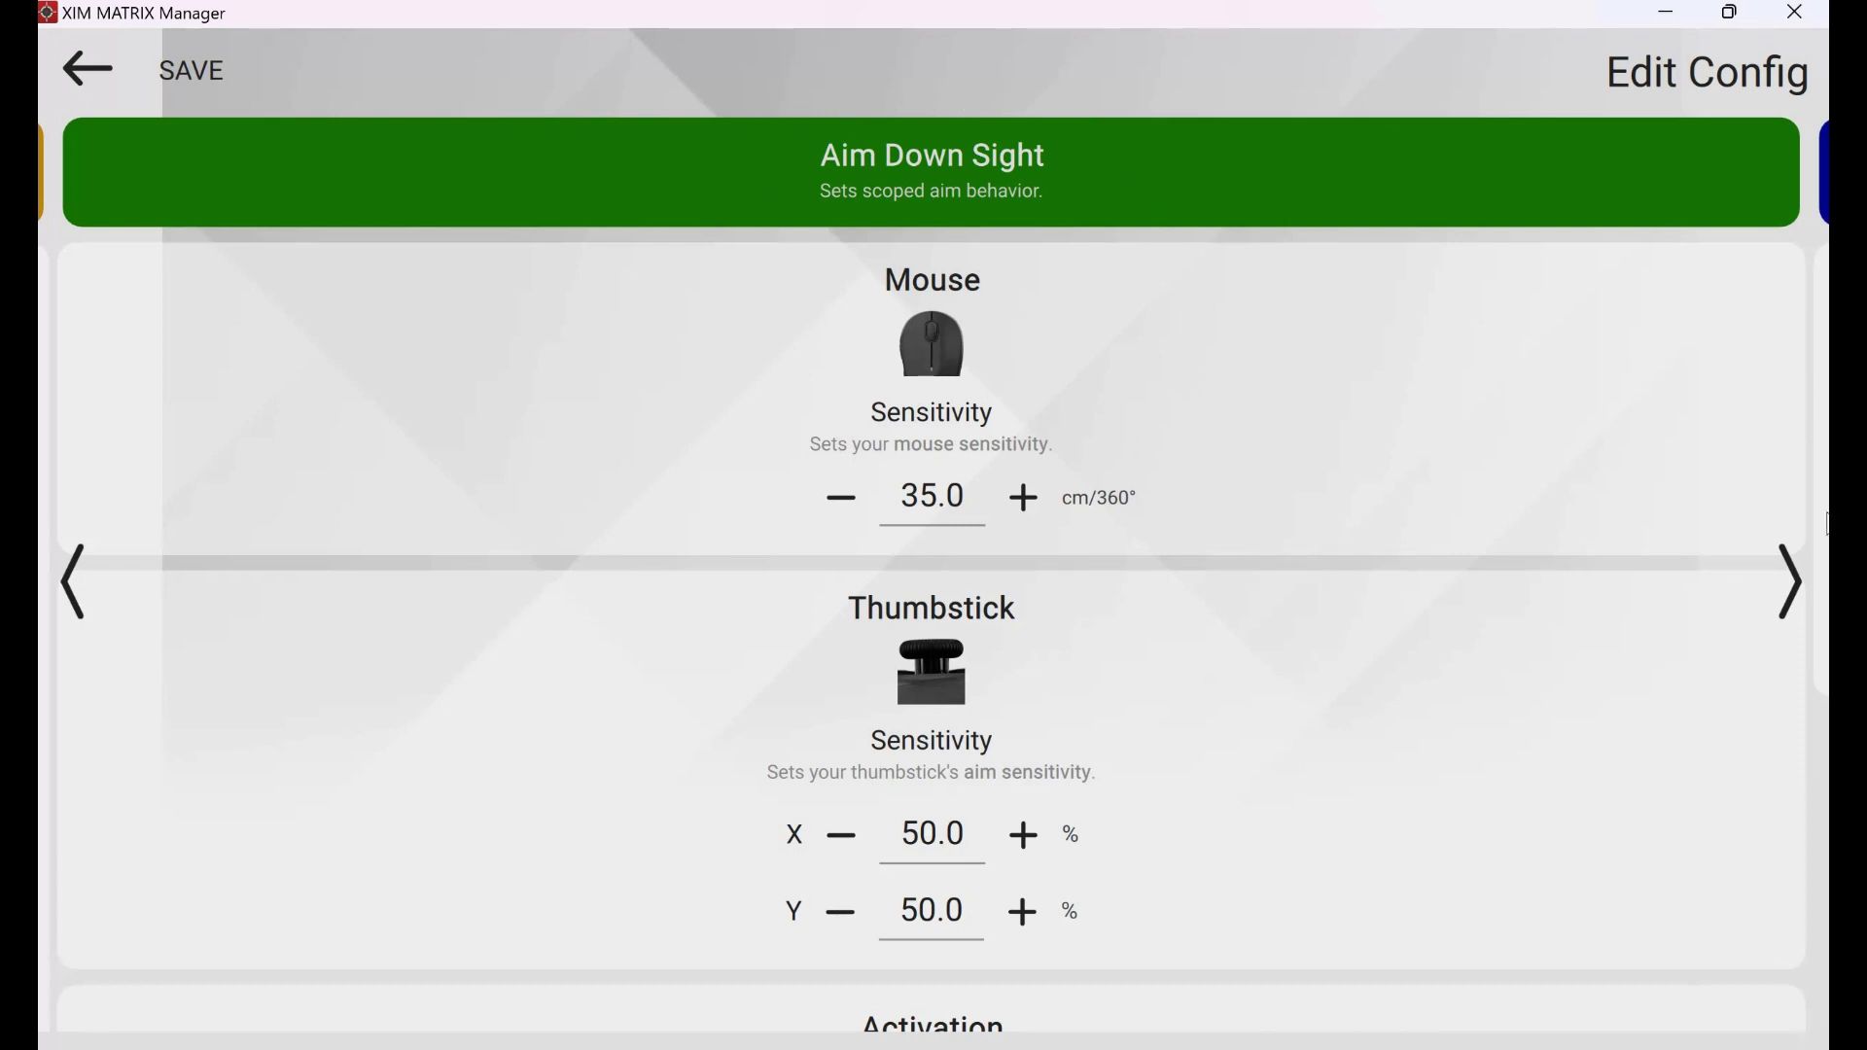
pyautogui.click(1772, 583)
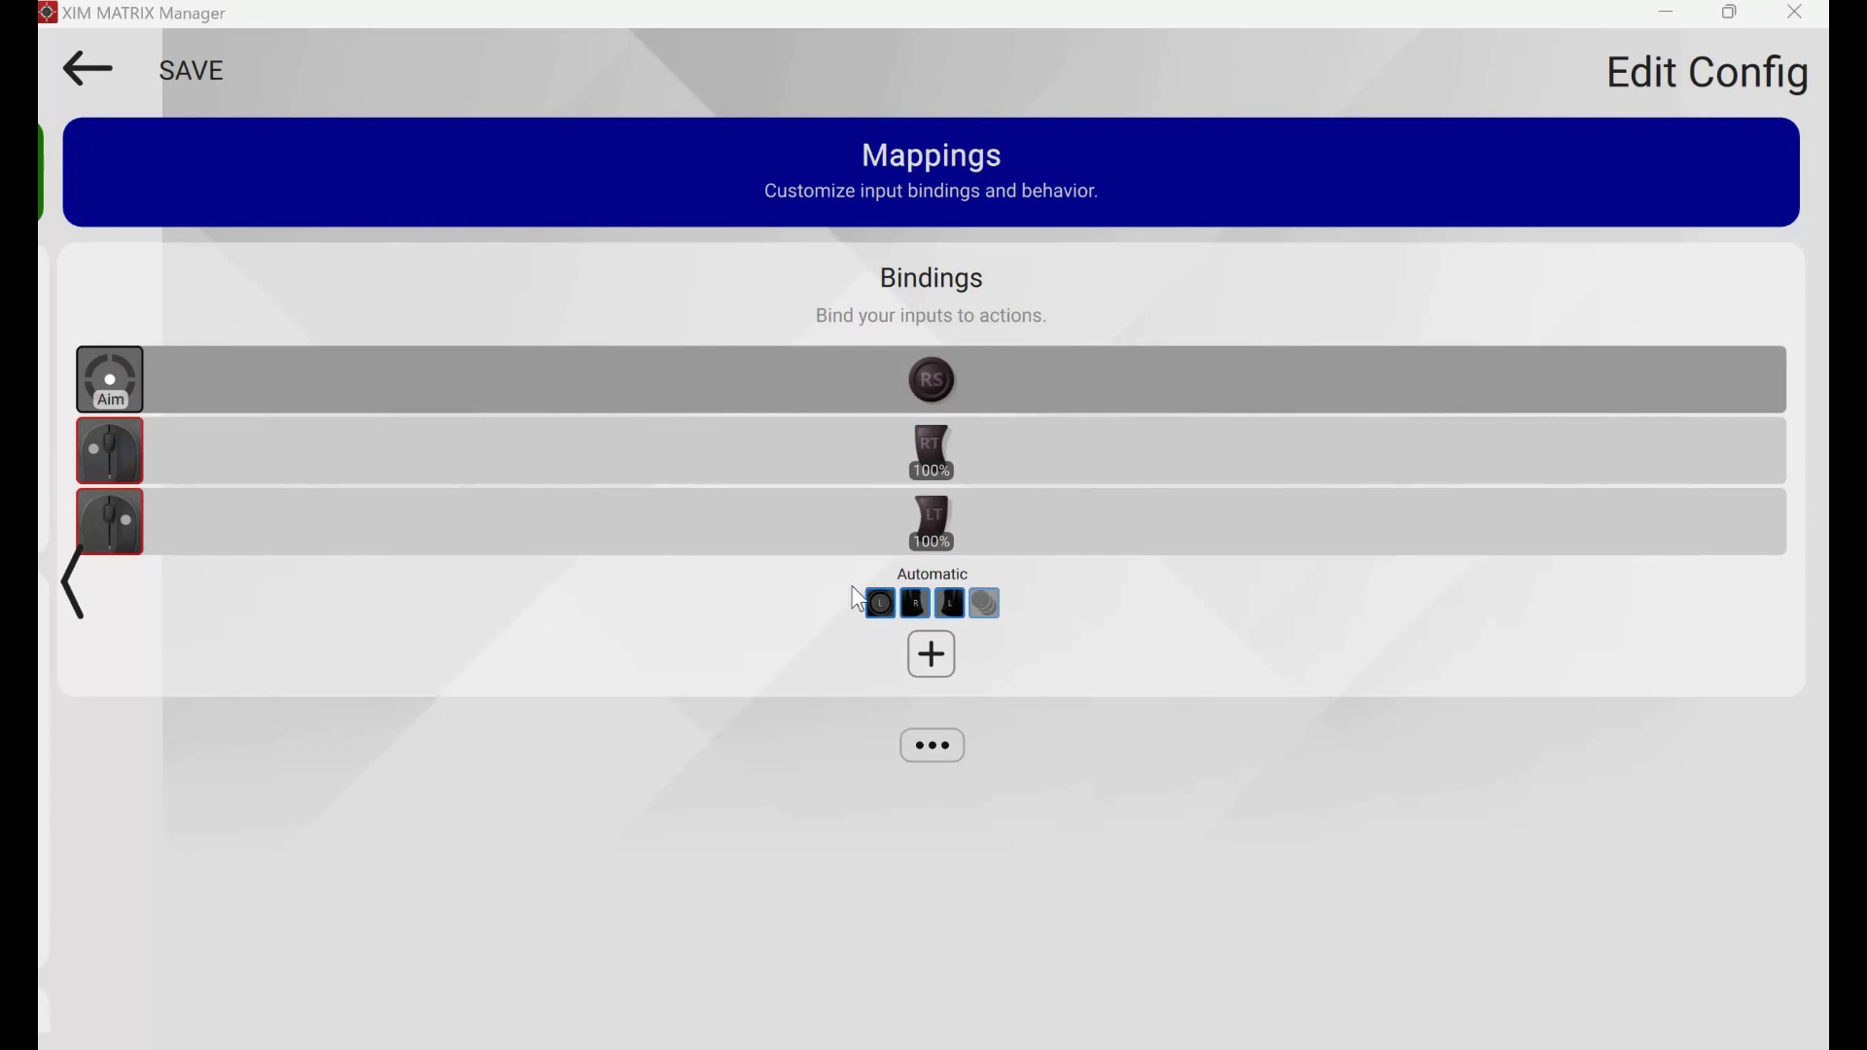
# Step: Add a new binding with Xbox A chosen as its input
pyautogui.click(936, 667)
pyautogui.scroll(-3, 704, 646)
pyautogui.scroll(-10, 700, 640)
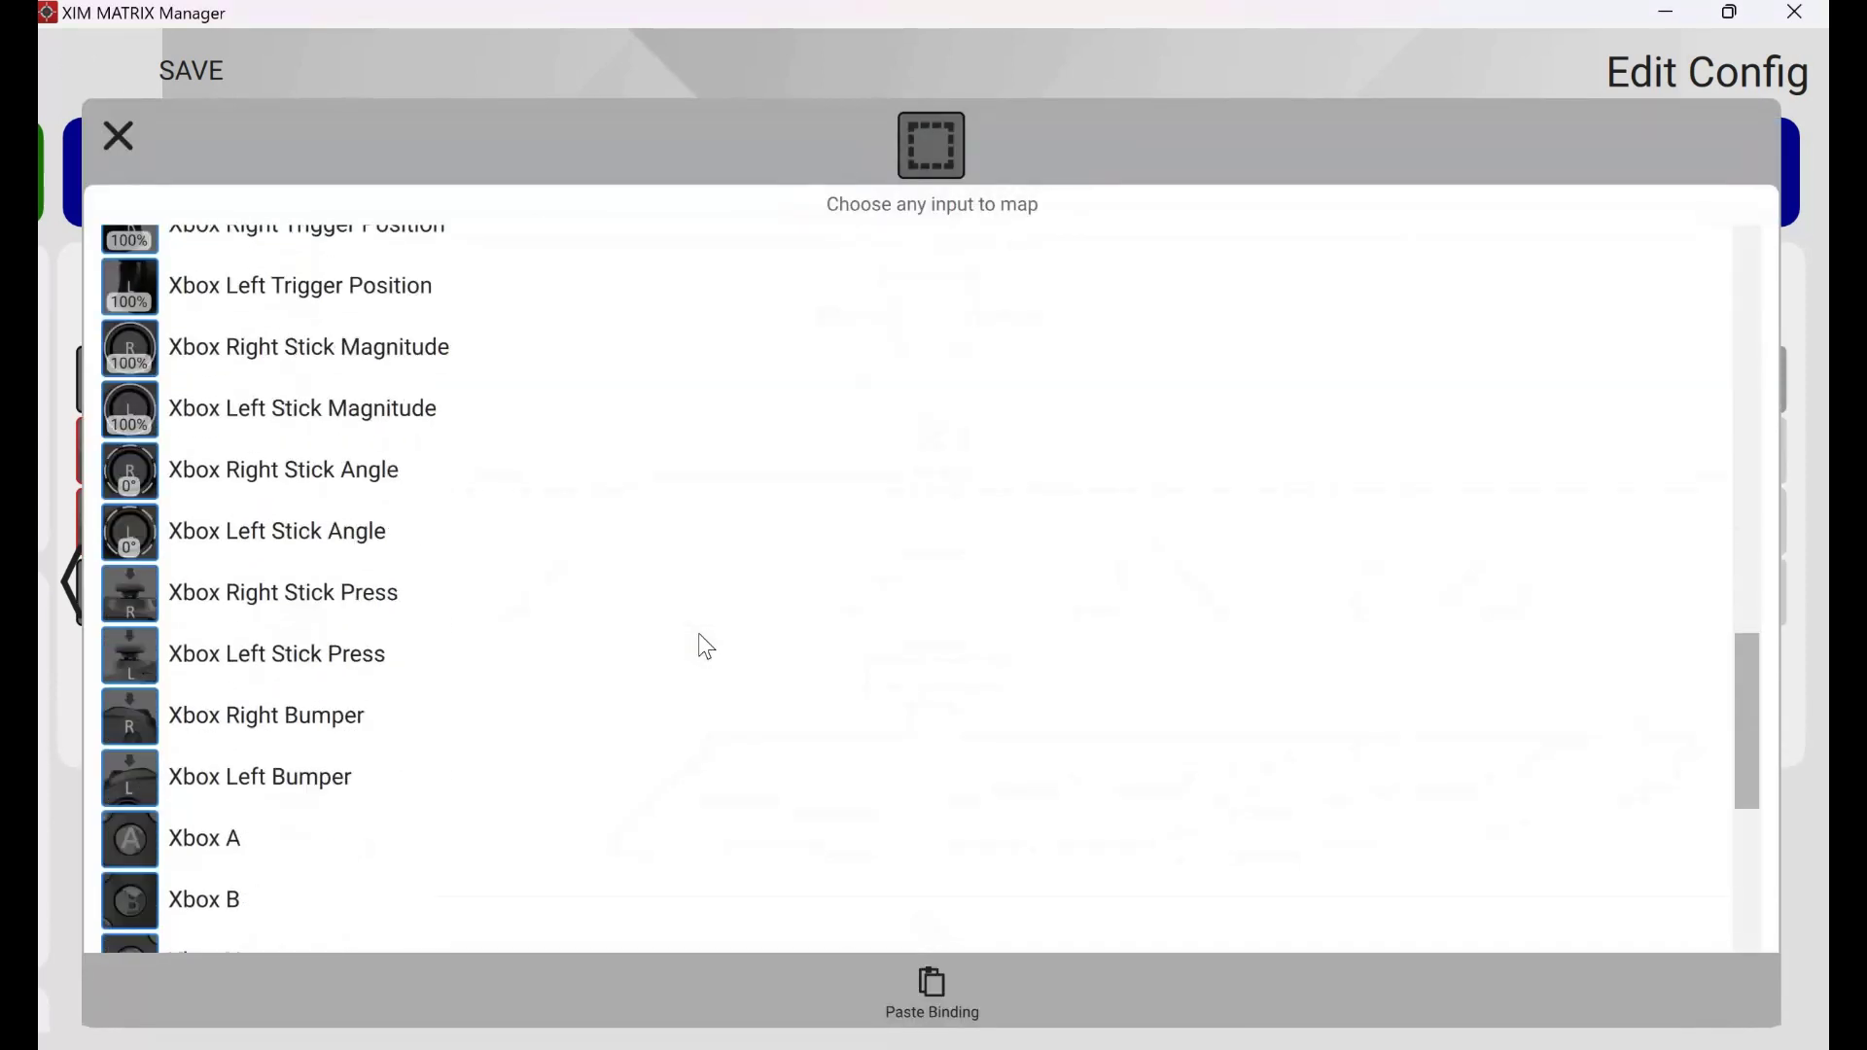
pyautogui.scroll(2, 292, 428)
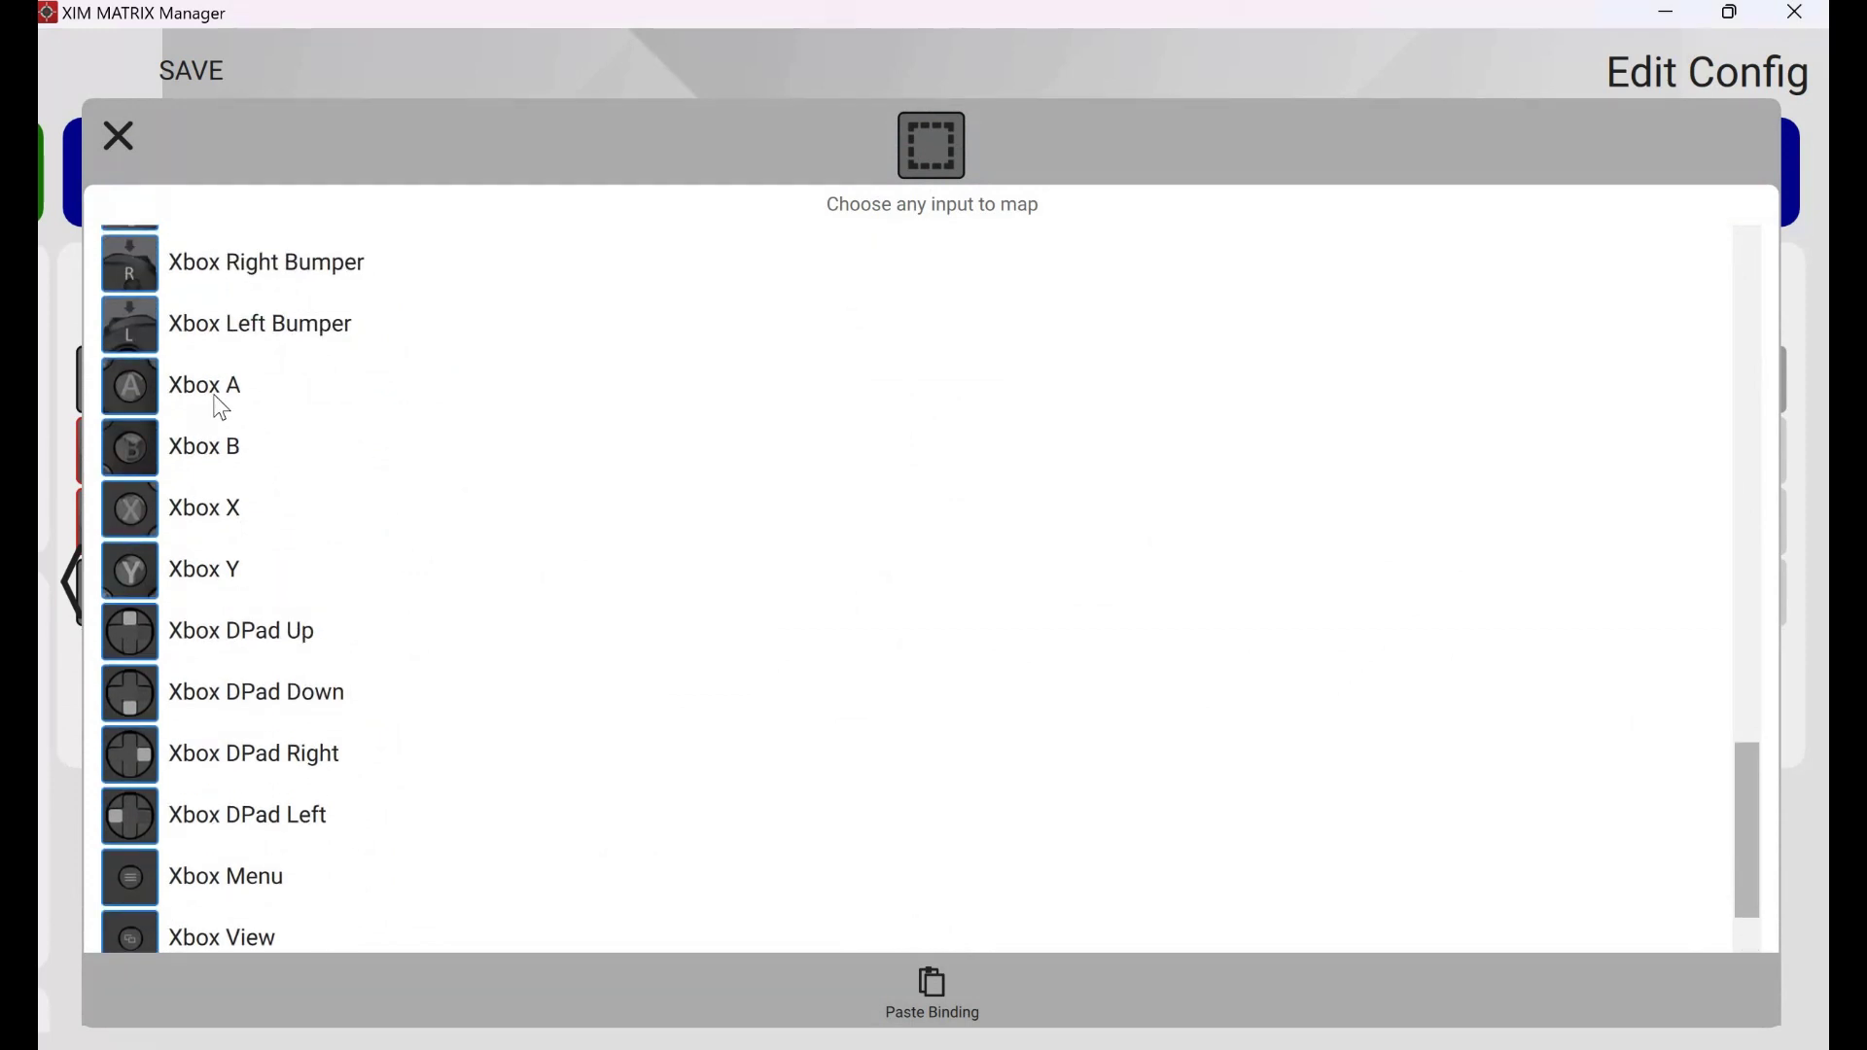
pyautogui.click(875, 387)
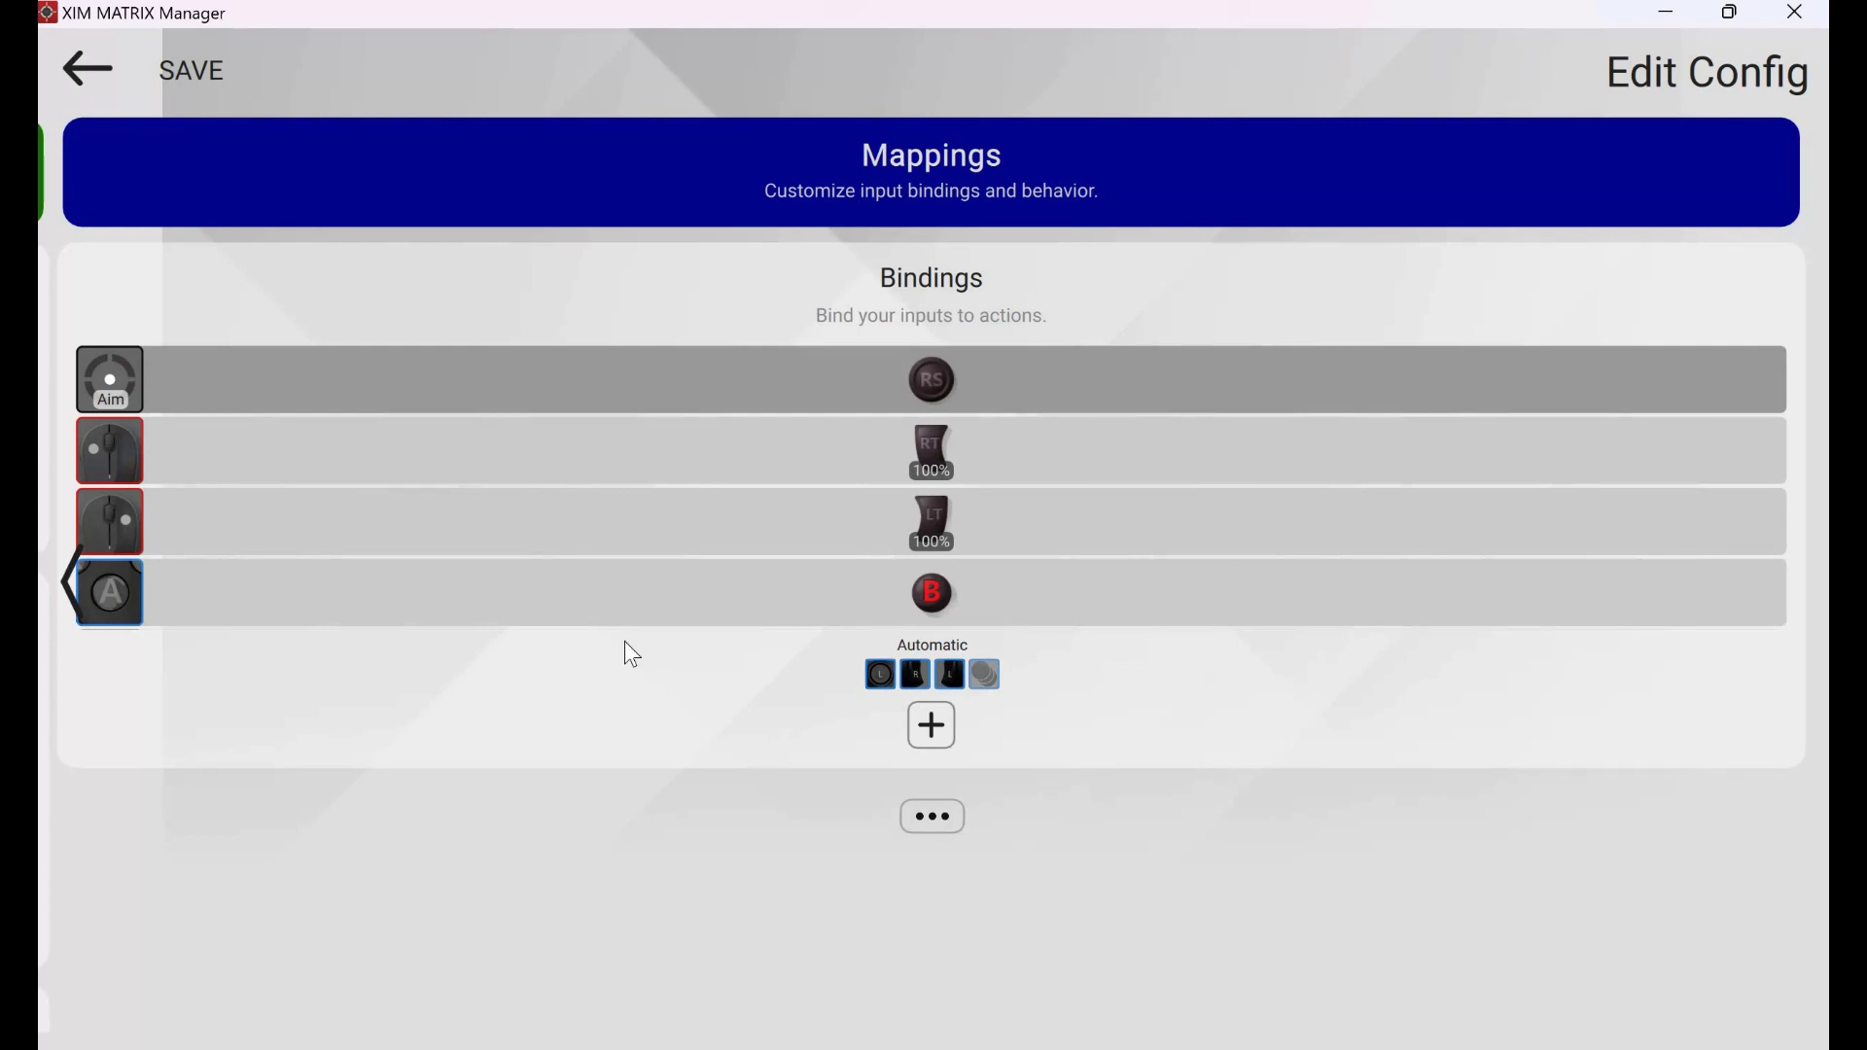
# Step: Map the Xbox A binding to the A button, leaving a single A step in its Smart Actions sequence
pyautogui.click(689, 603)
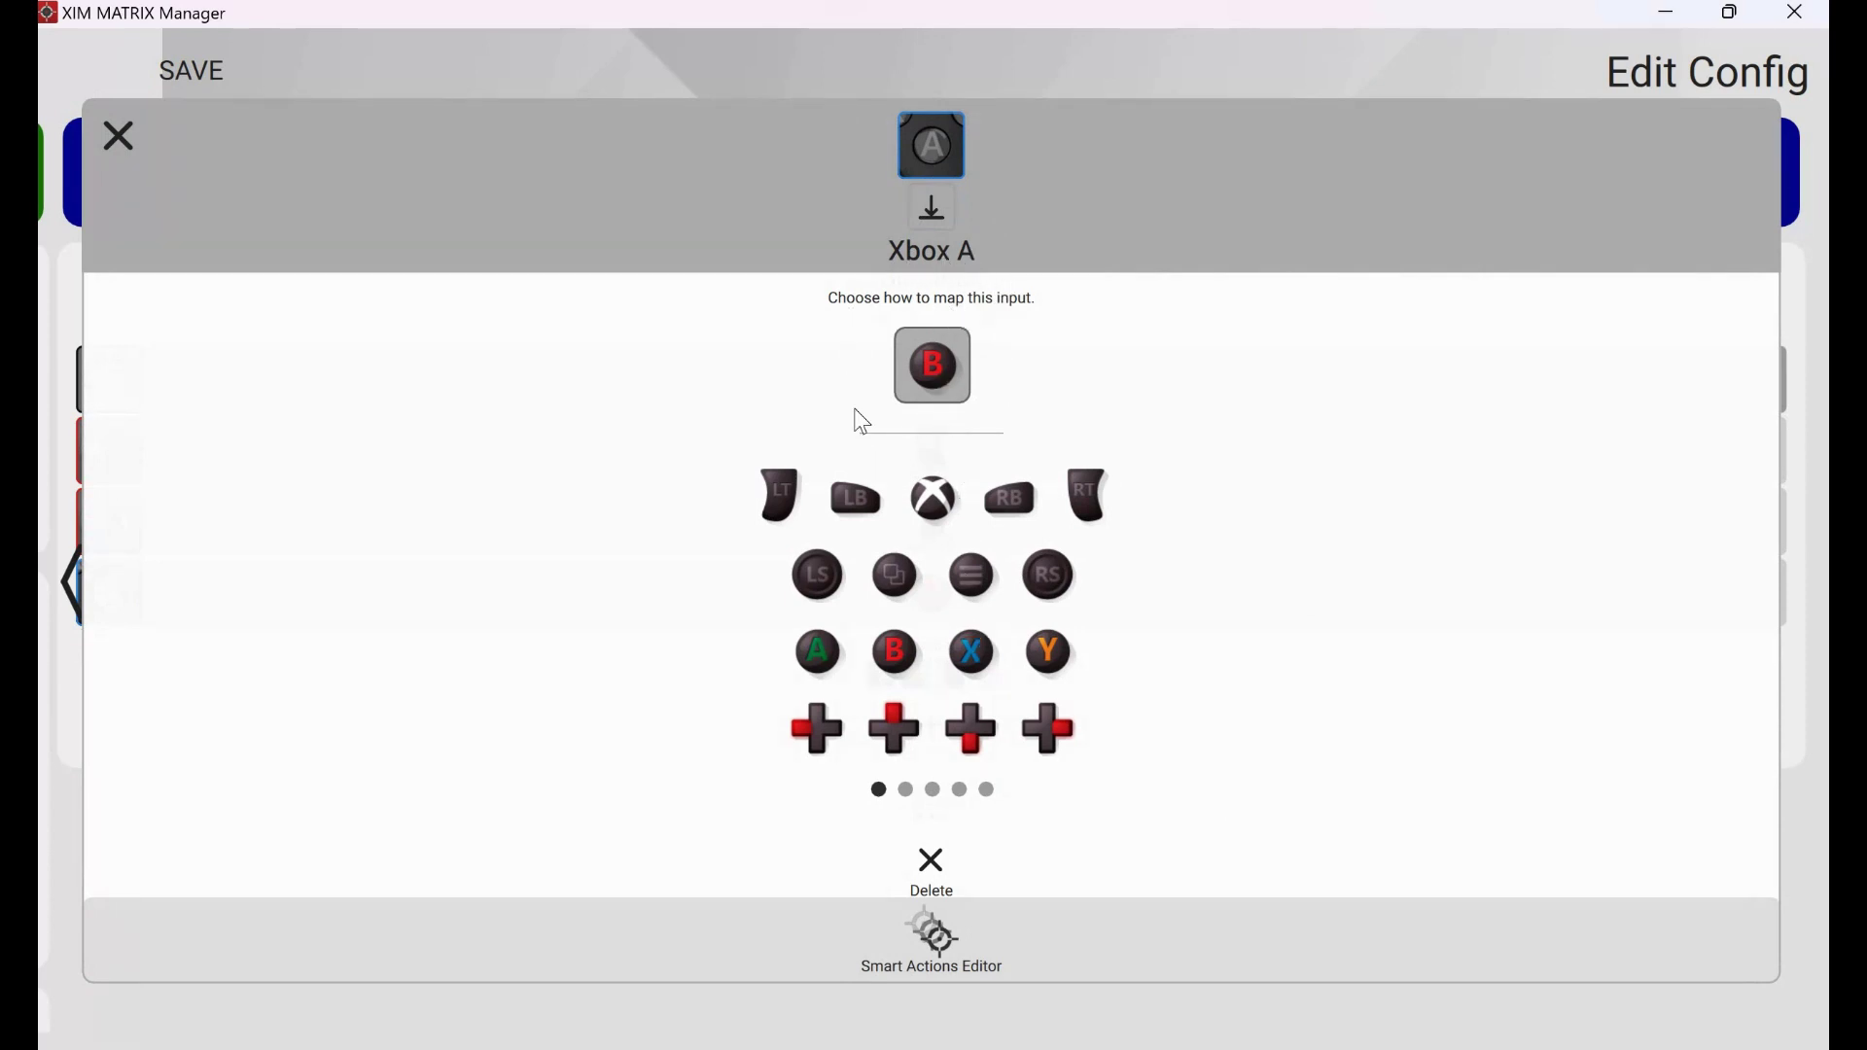
pyautogui.click(816, 669)
pyautogui.click(936, 936)
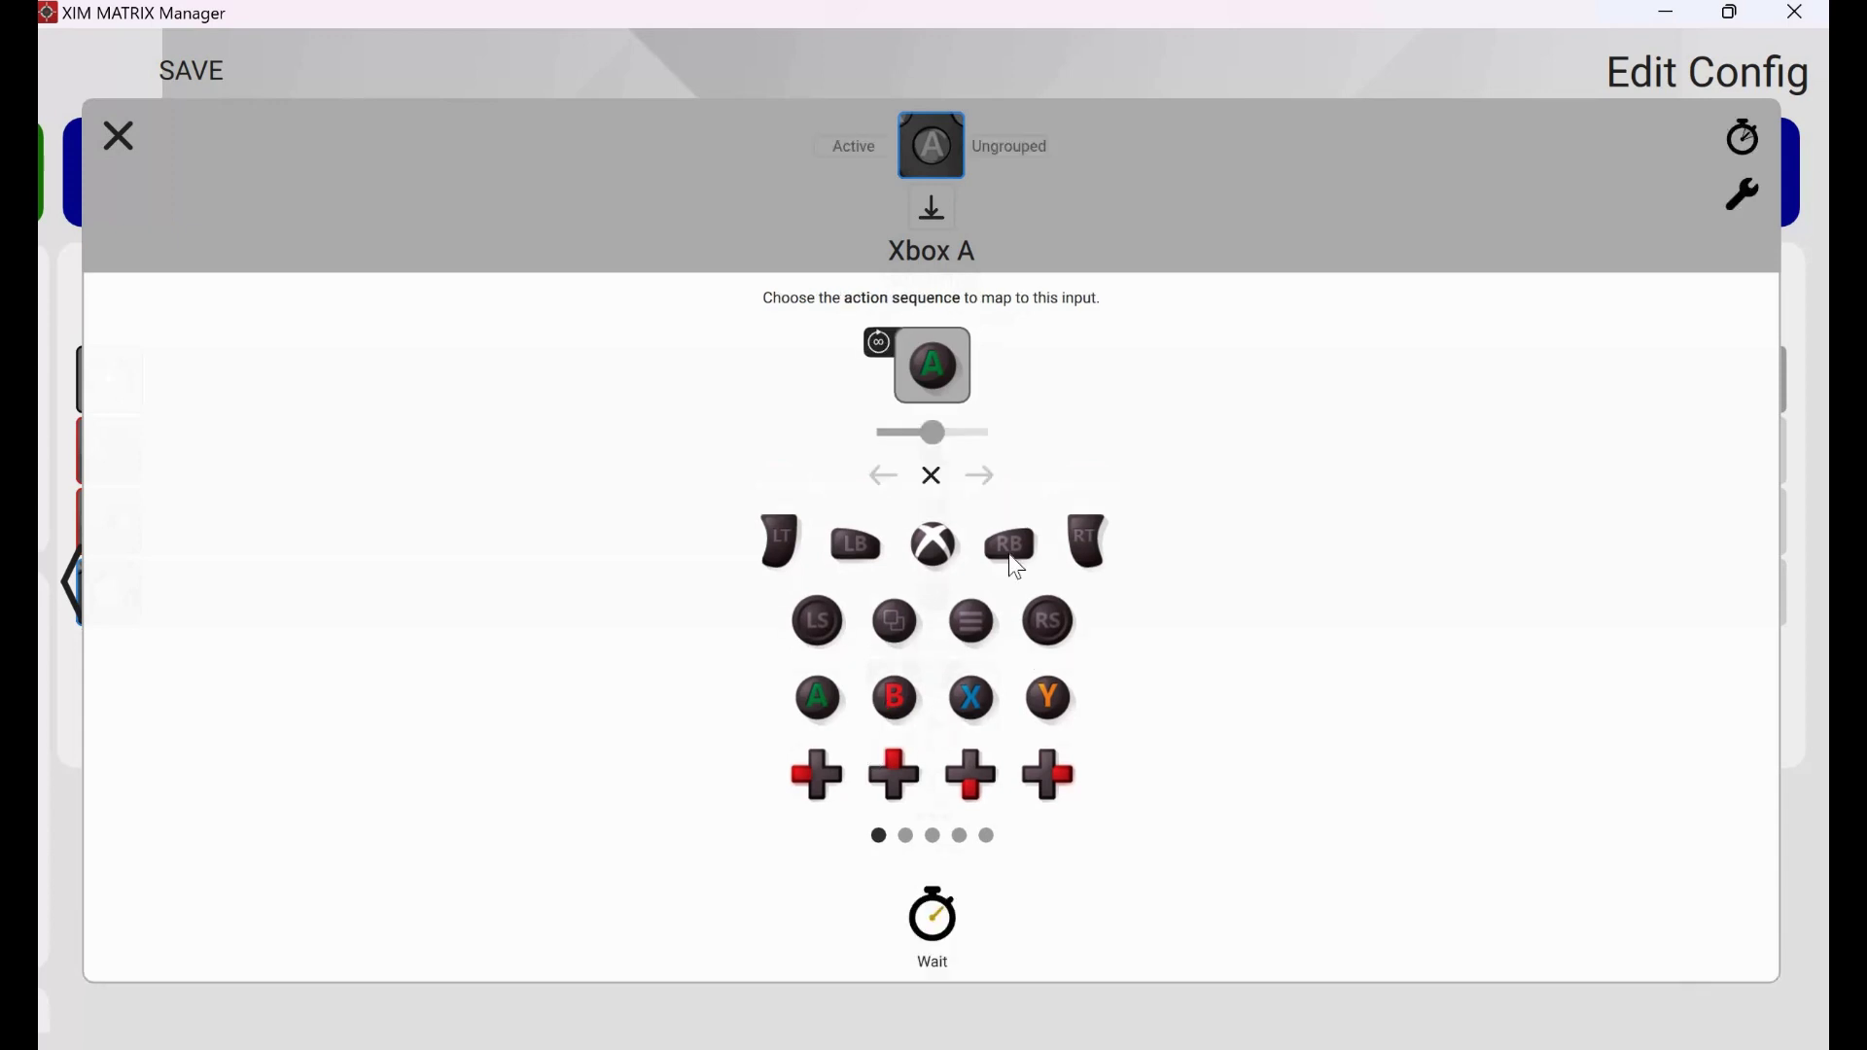
pyautogui.click(895, 698)
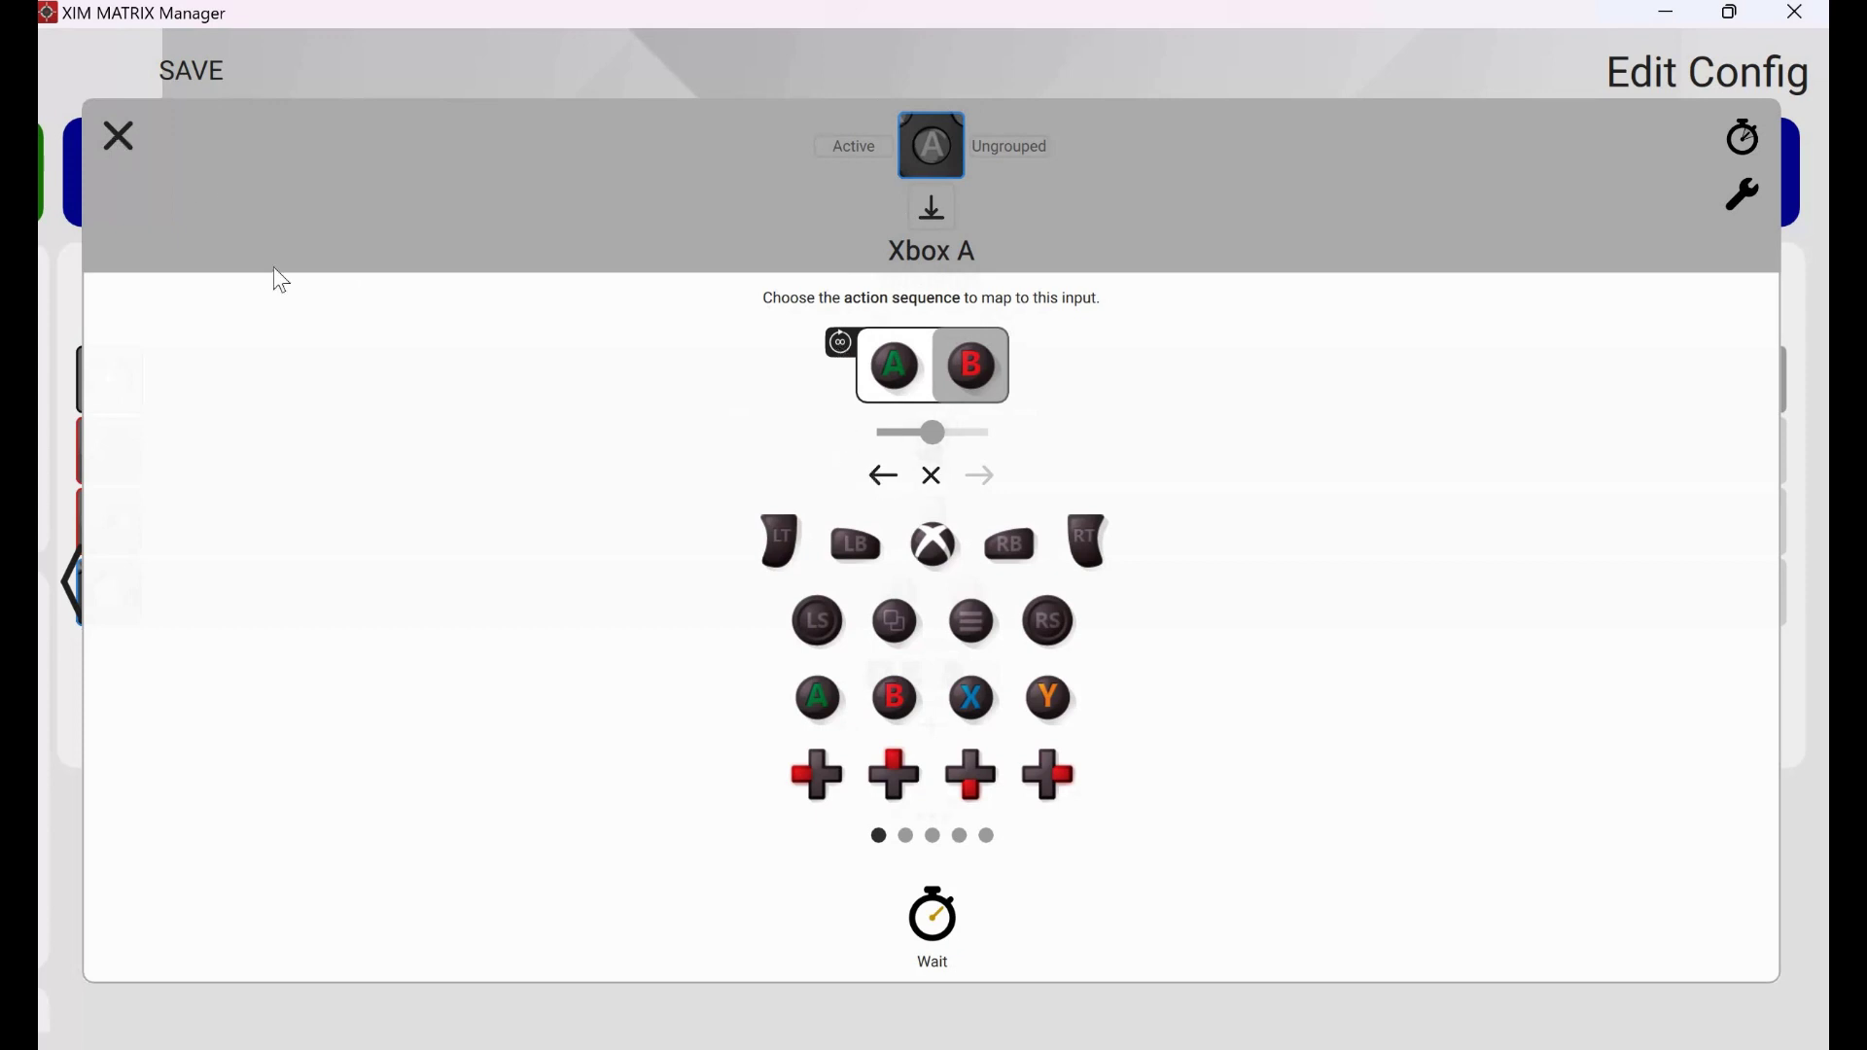
pyautogui.press('Escape')
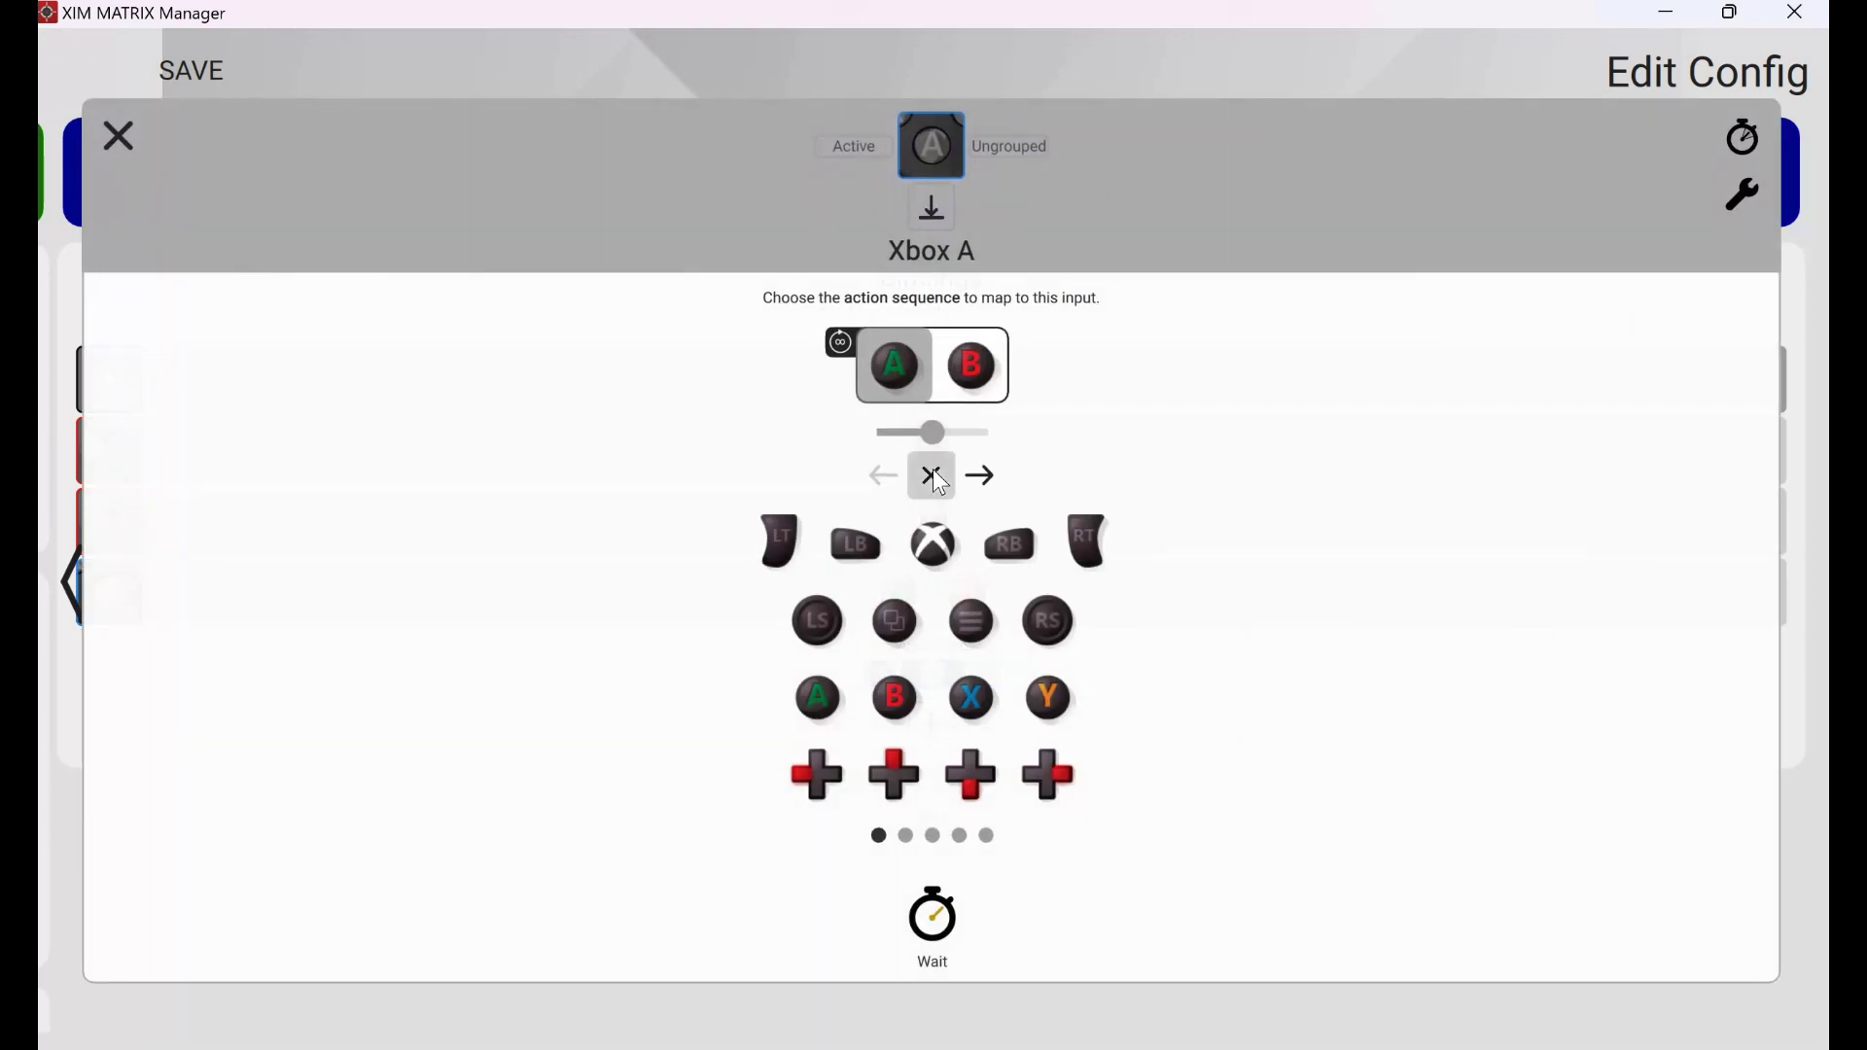
pyautogui.click(936, 476)
pyautogui.click(817, 697)
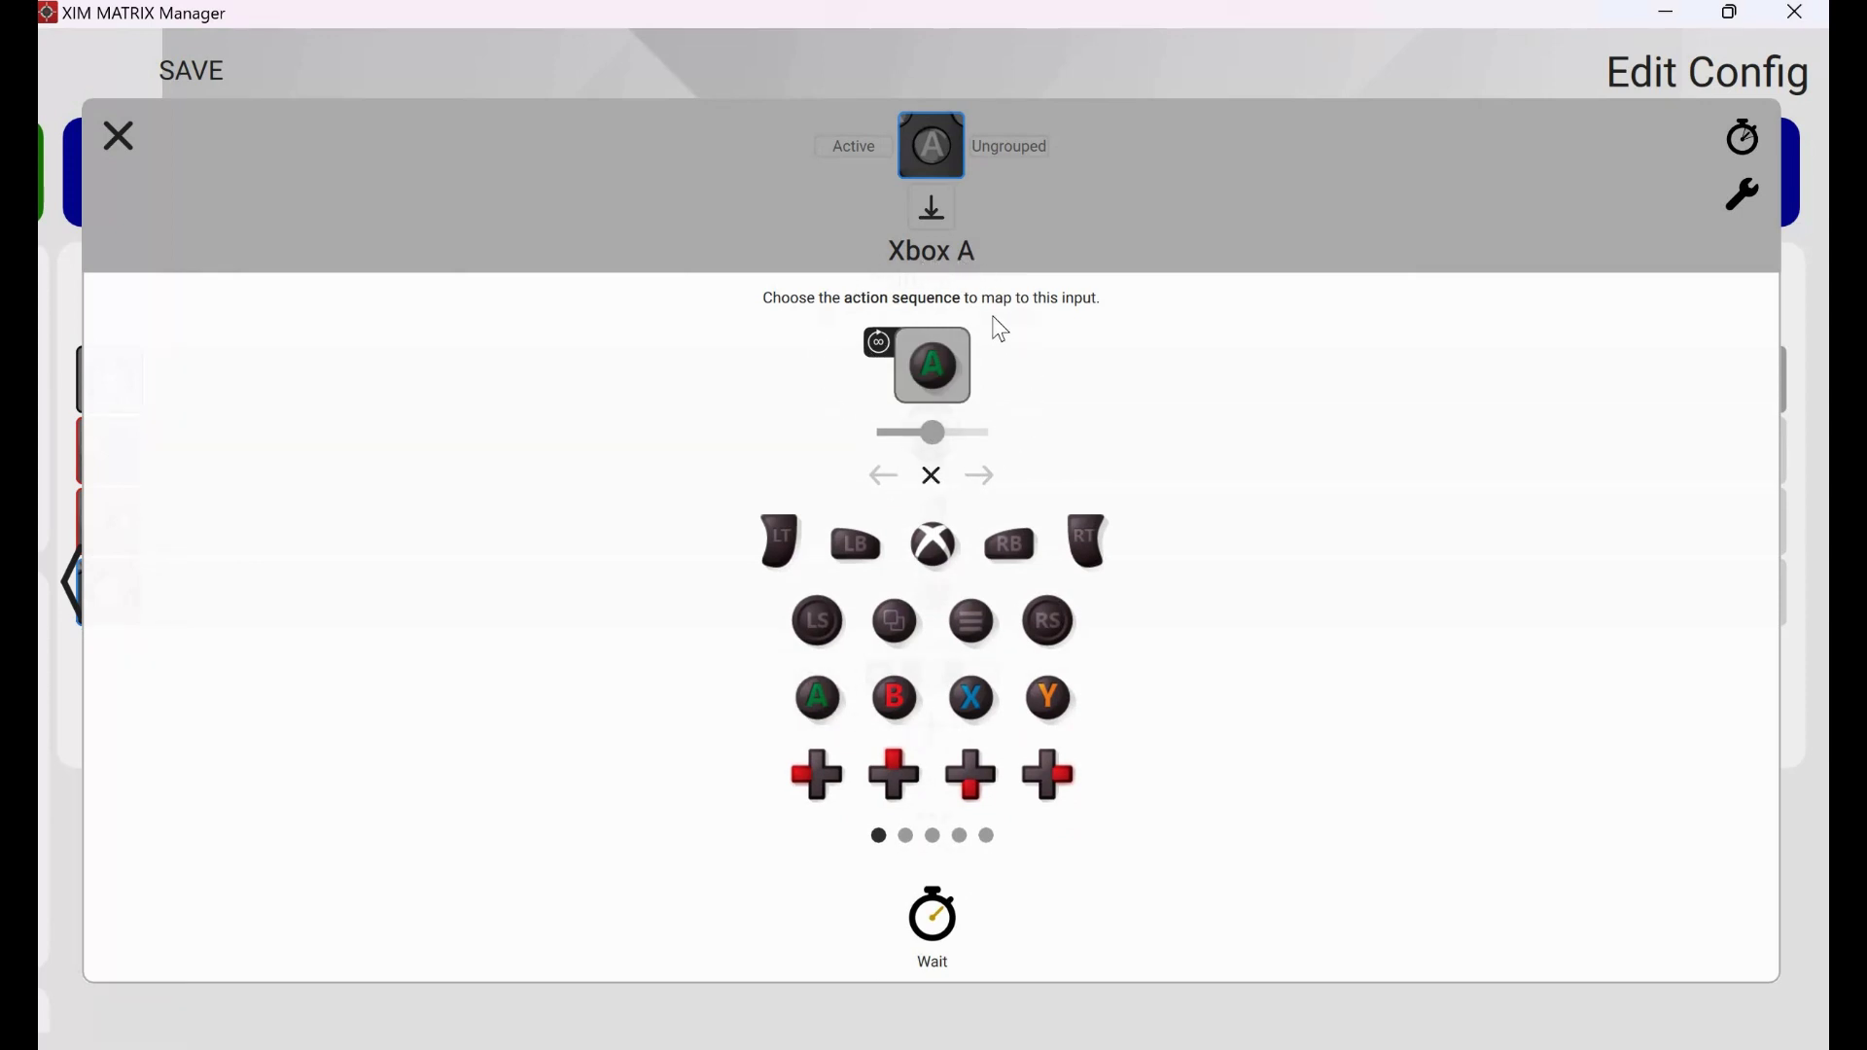
# Step: Set the Xbox A binding's trigger to Press and close the binding editor
pyautogui.click(934, 209)
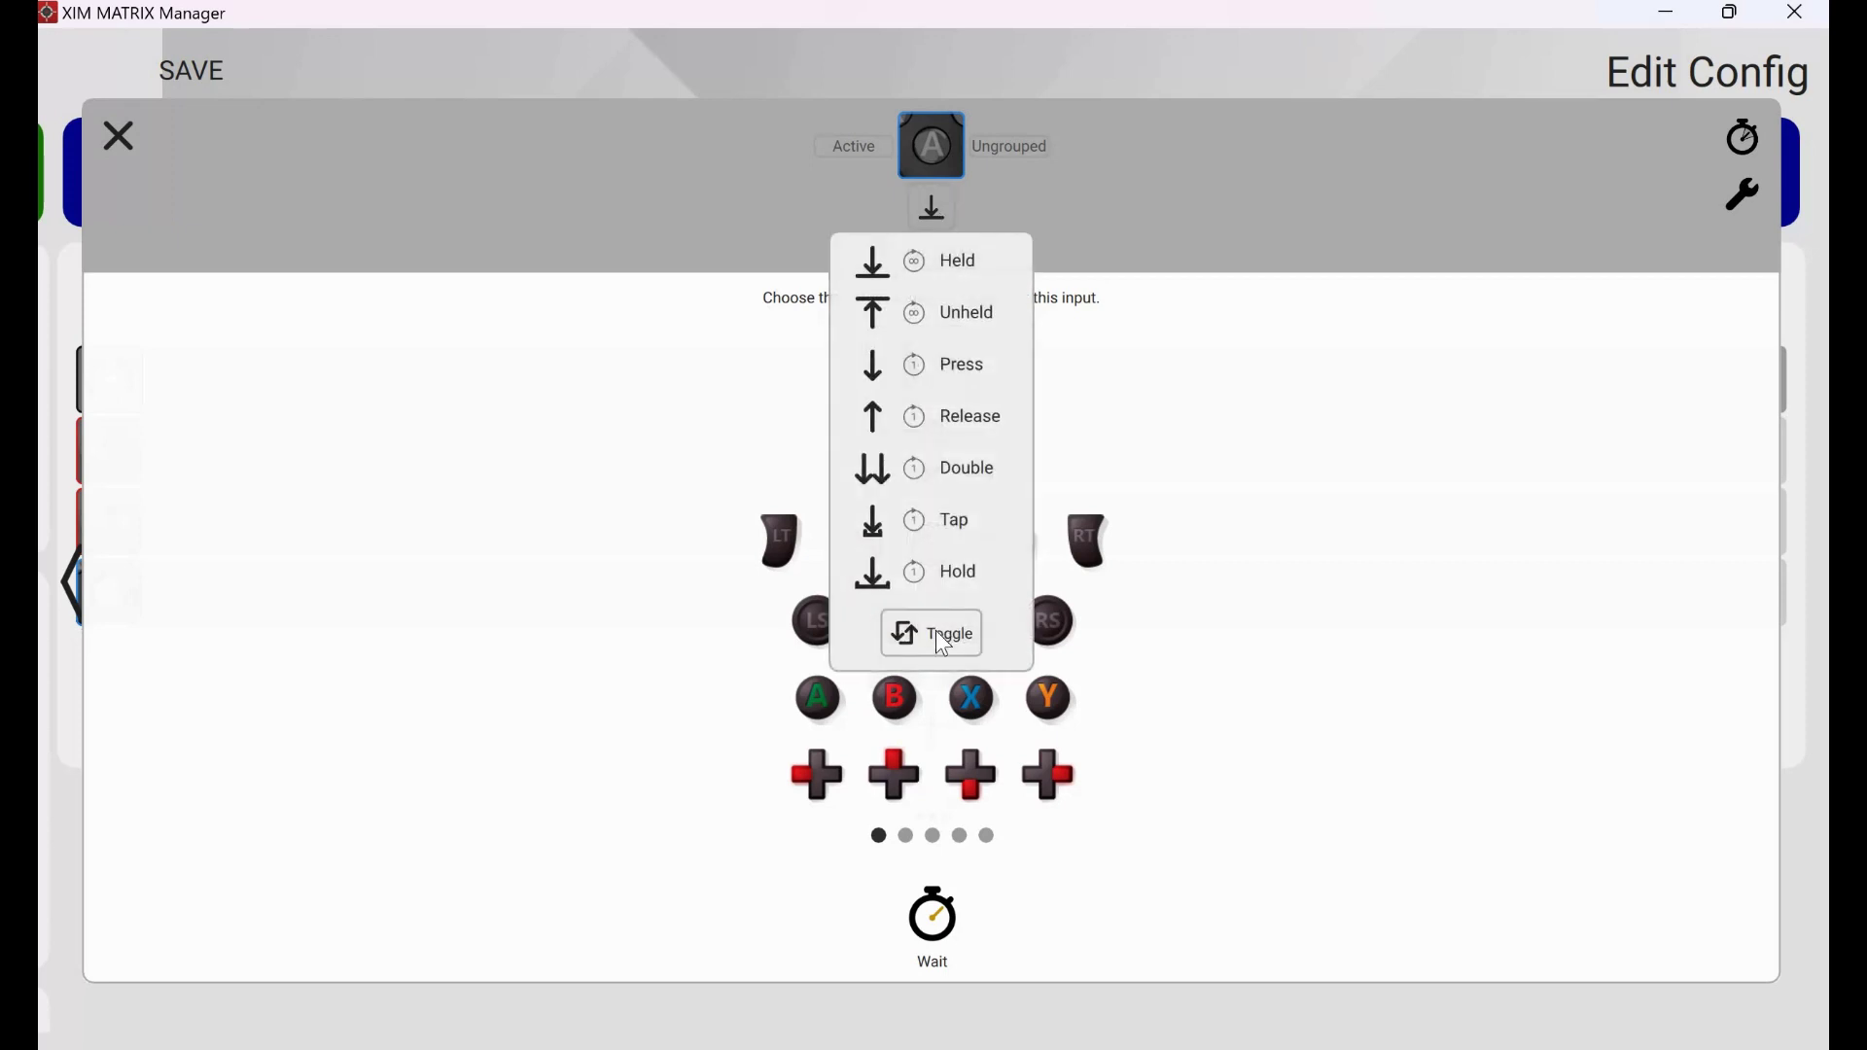
pyautogui.click(929, 261)
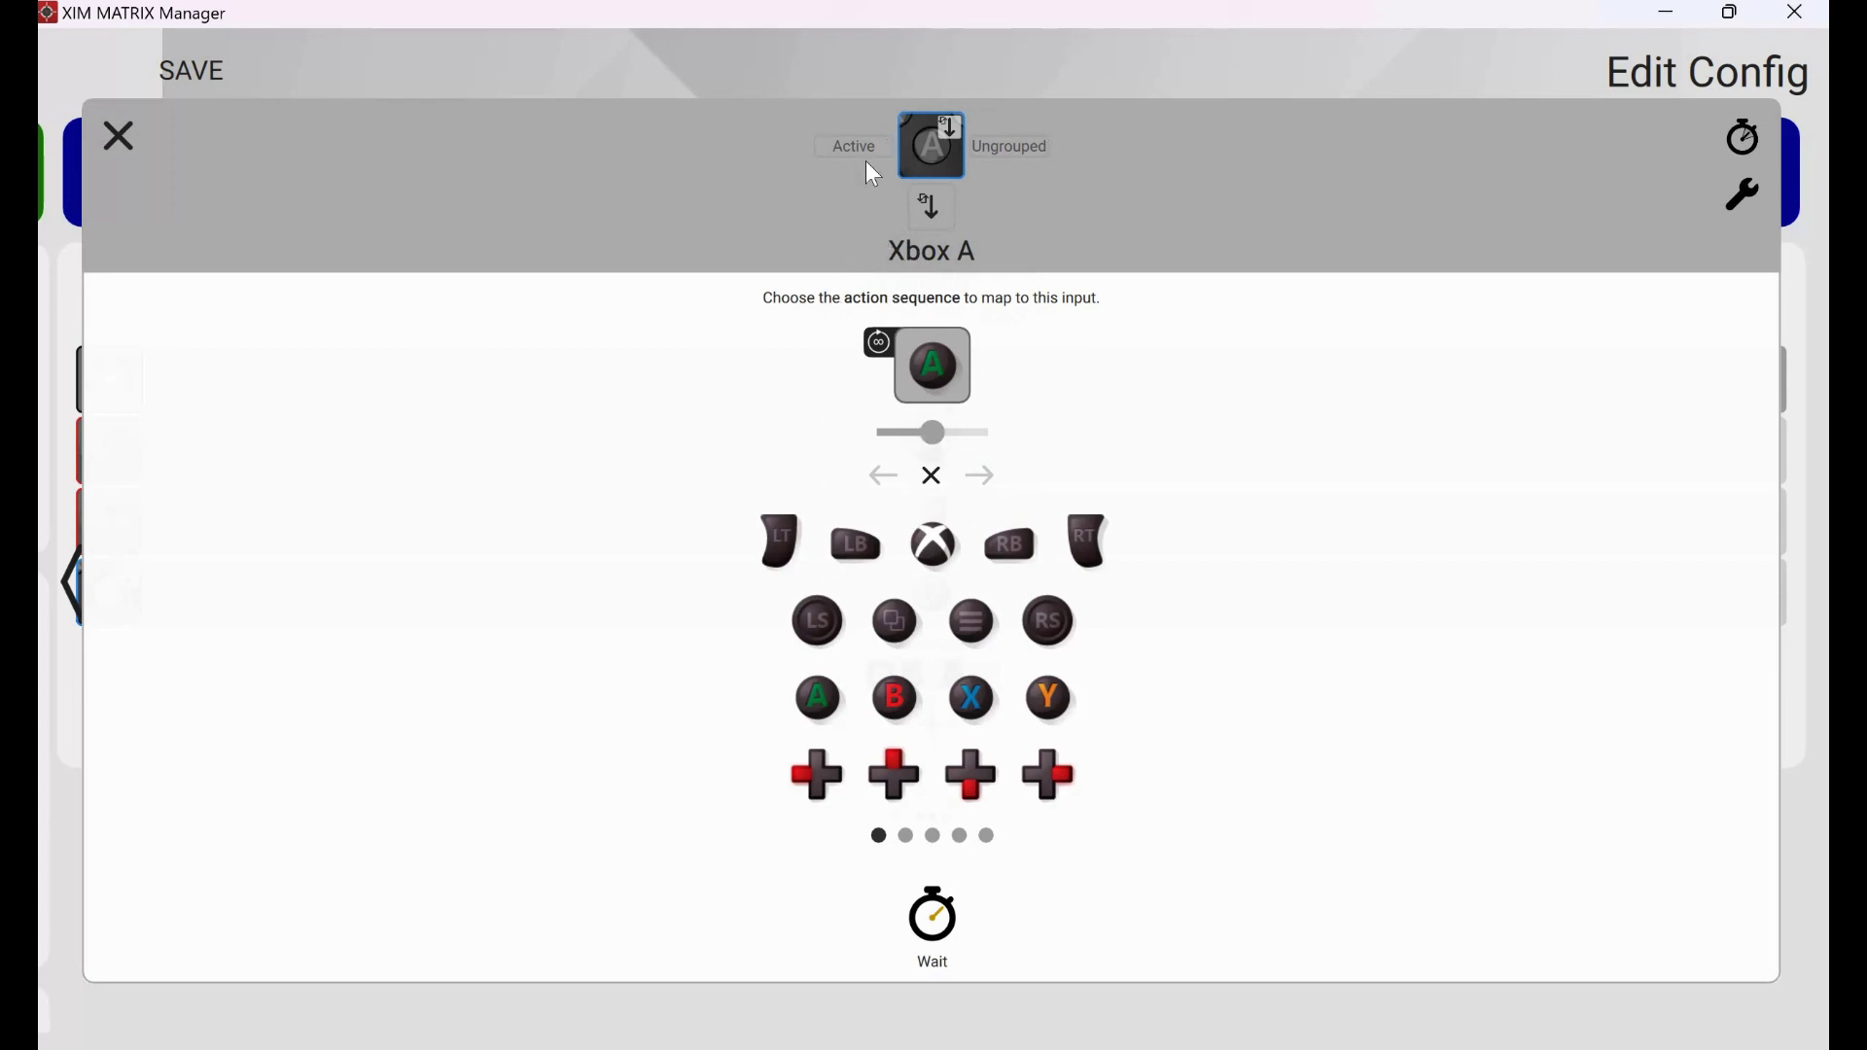
pyautogui.click(119, 136)
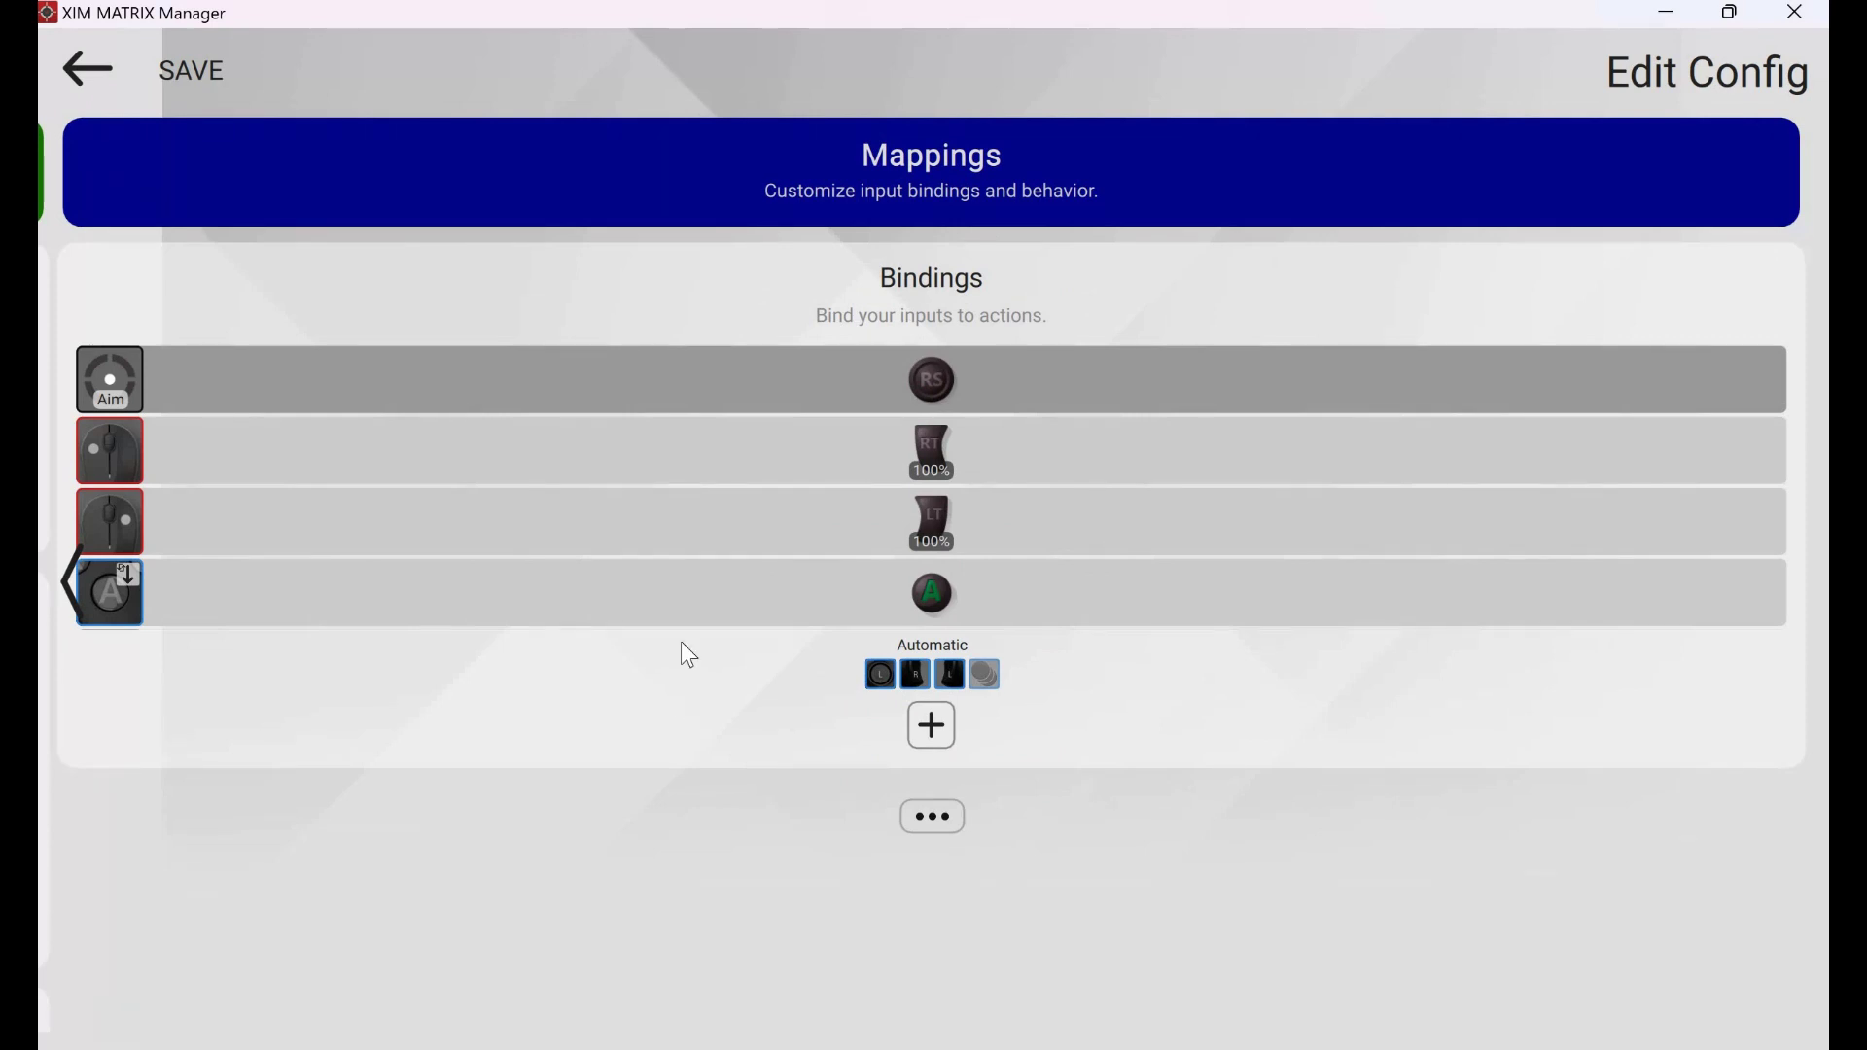
# Step: Change the Xbox A binding's trigger type and push its A step's slider to maximum
pyautogui.click(734, 597)
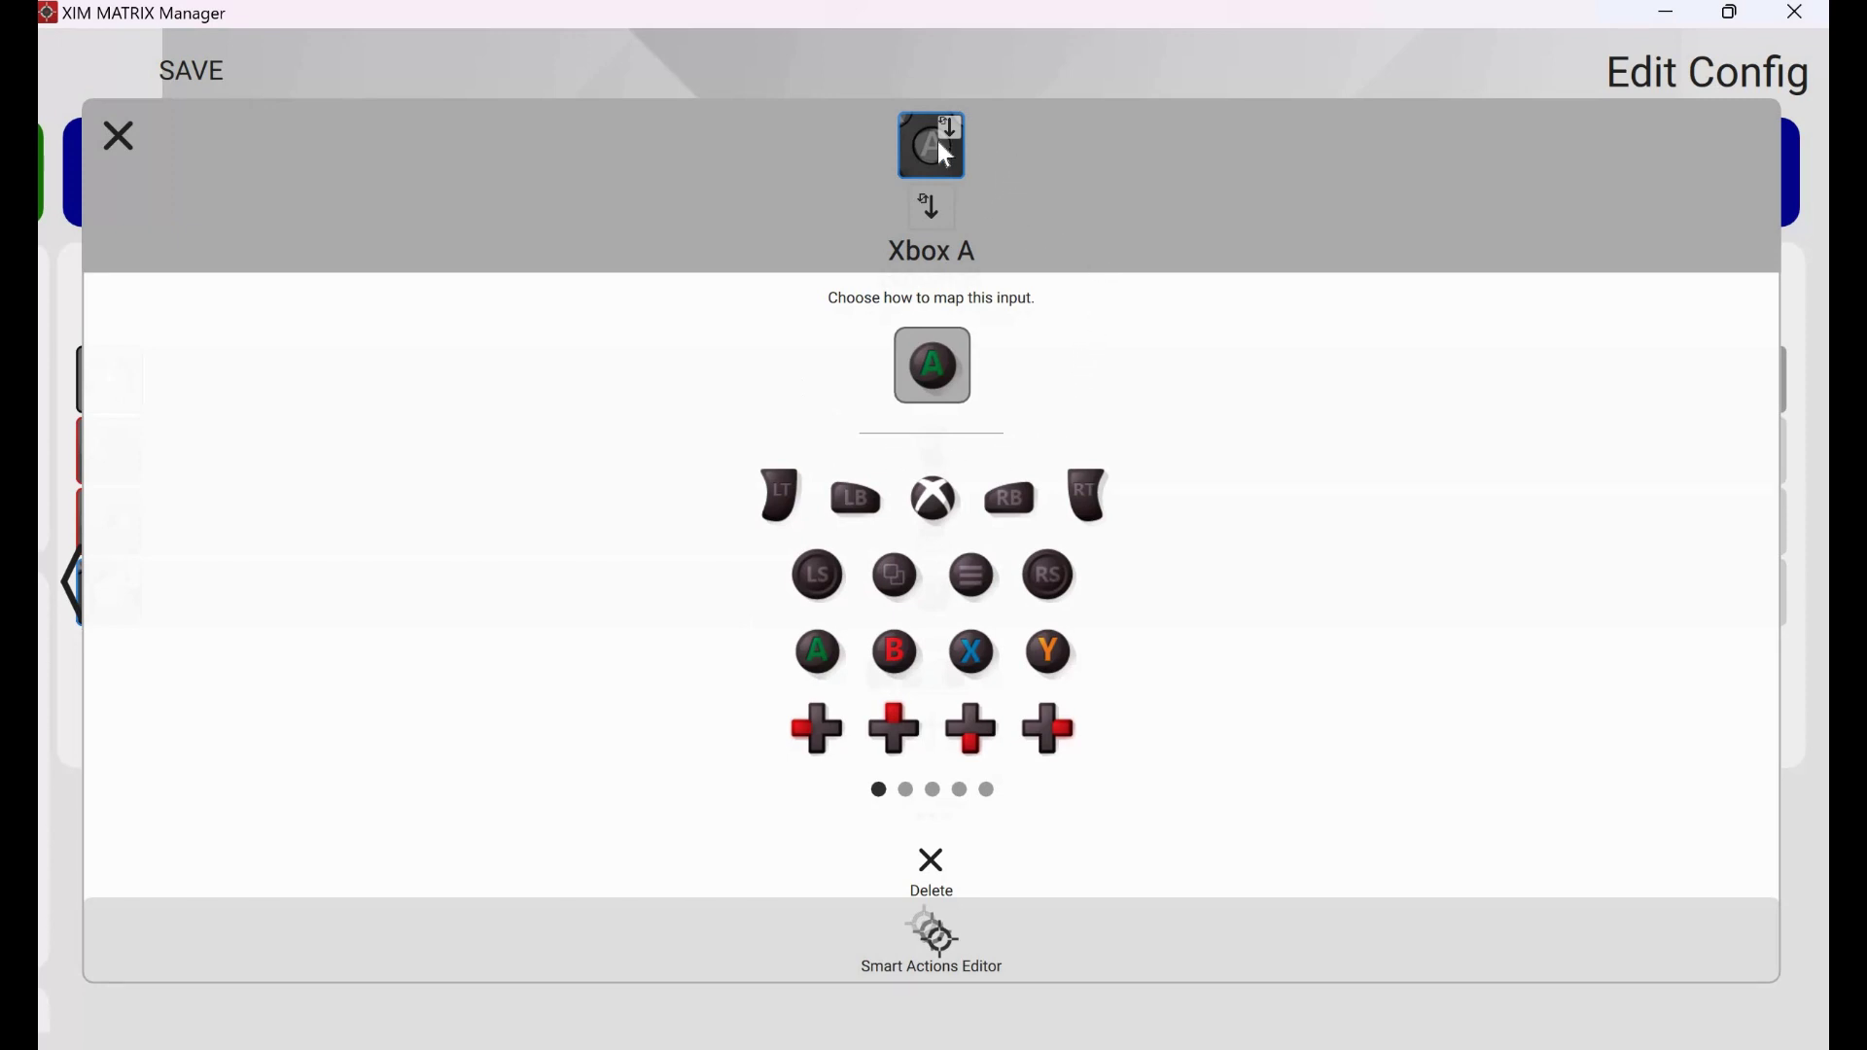
pyautogui.click(935, 225)
pyautogui.click(976, 262)
pyautogui.click(935, 932)
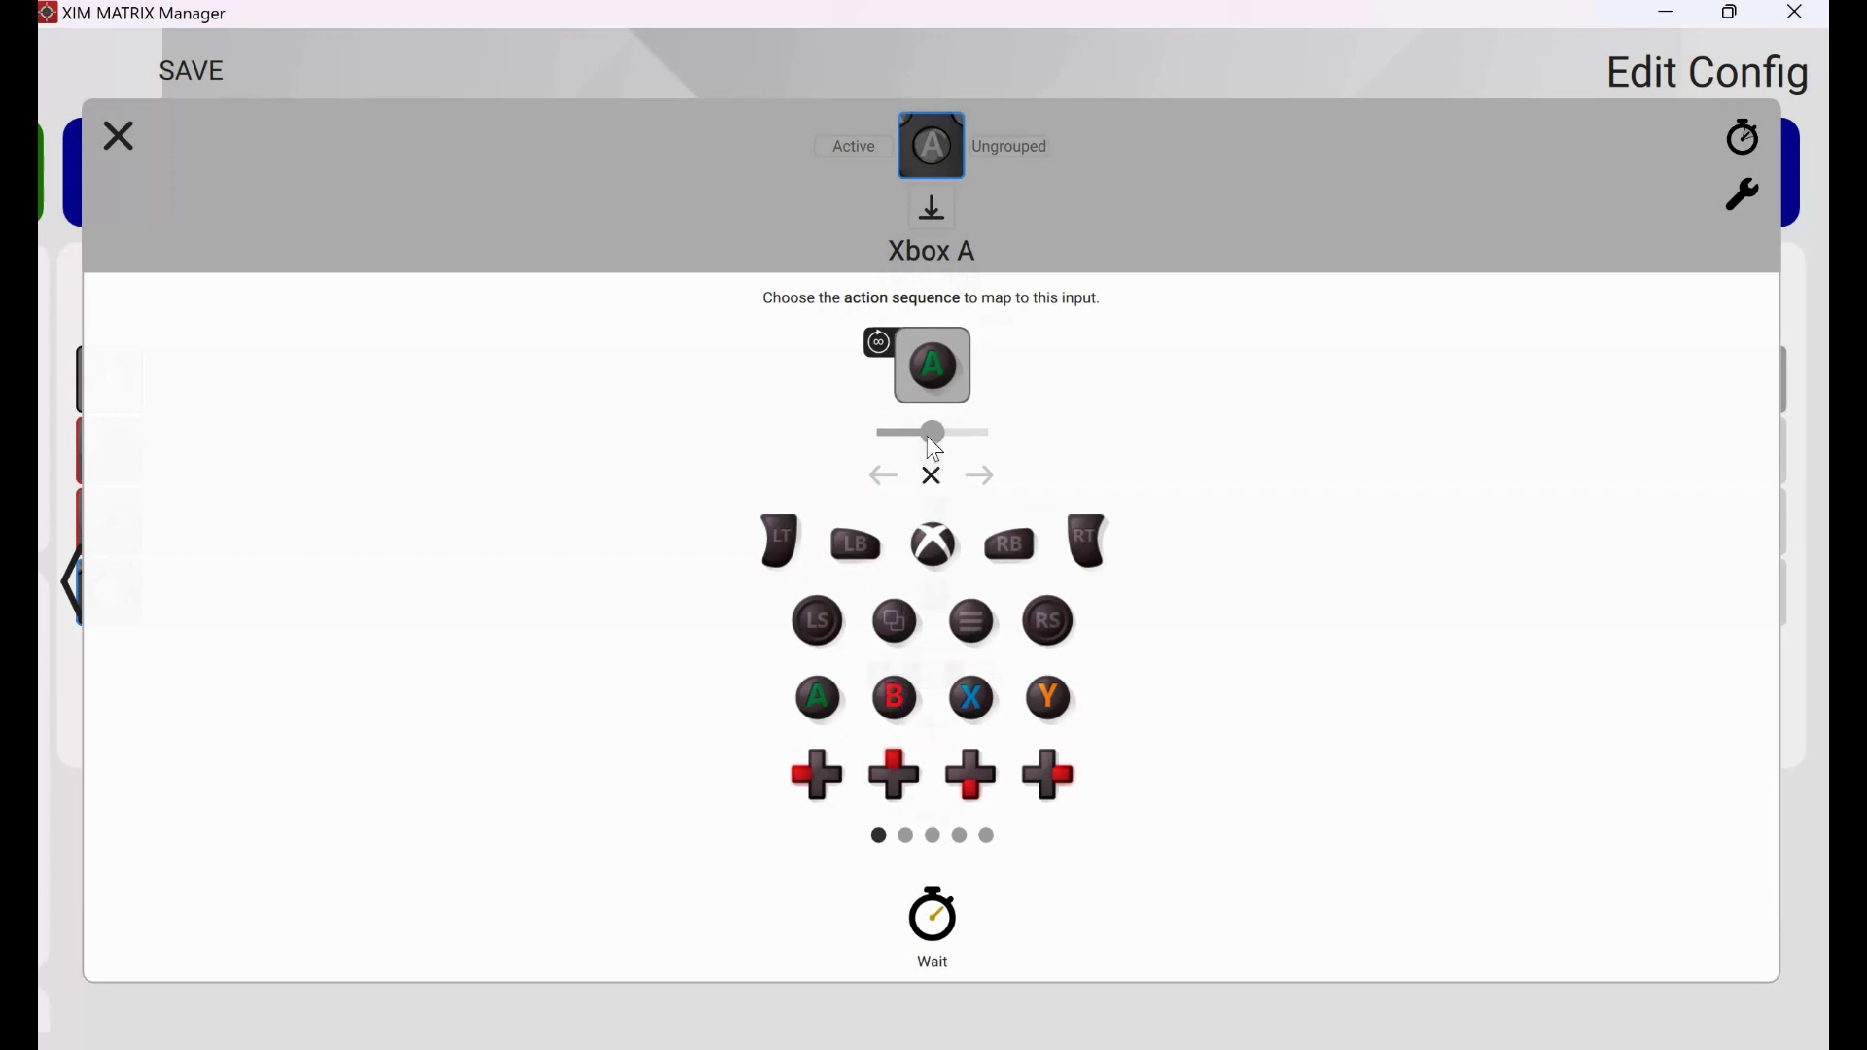
pyautogui.click(1025, 424)
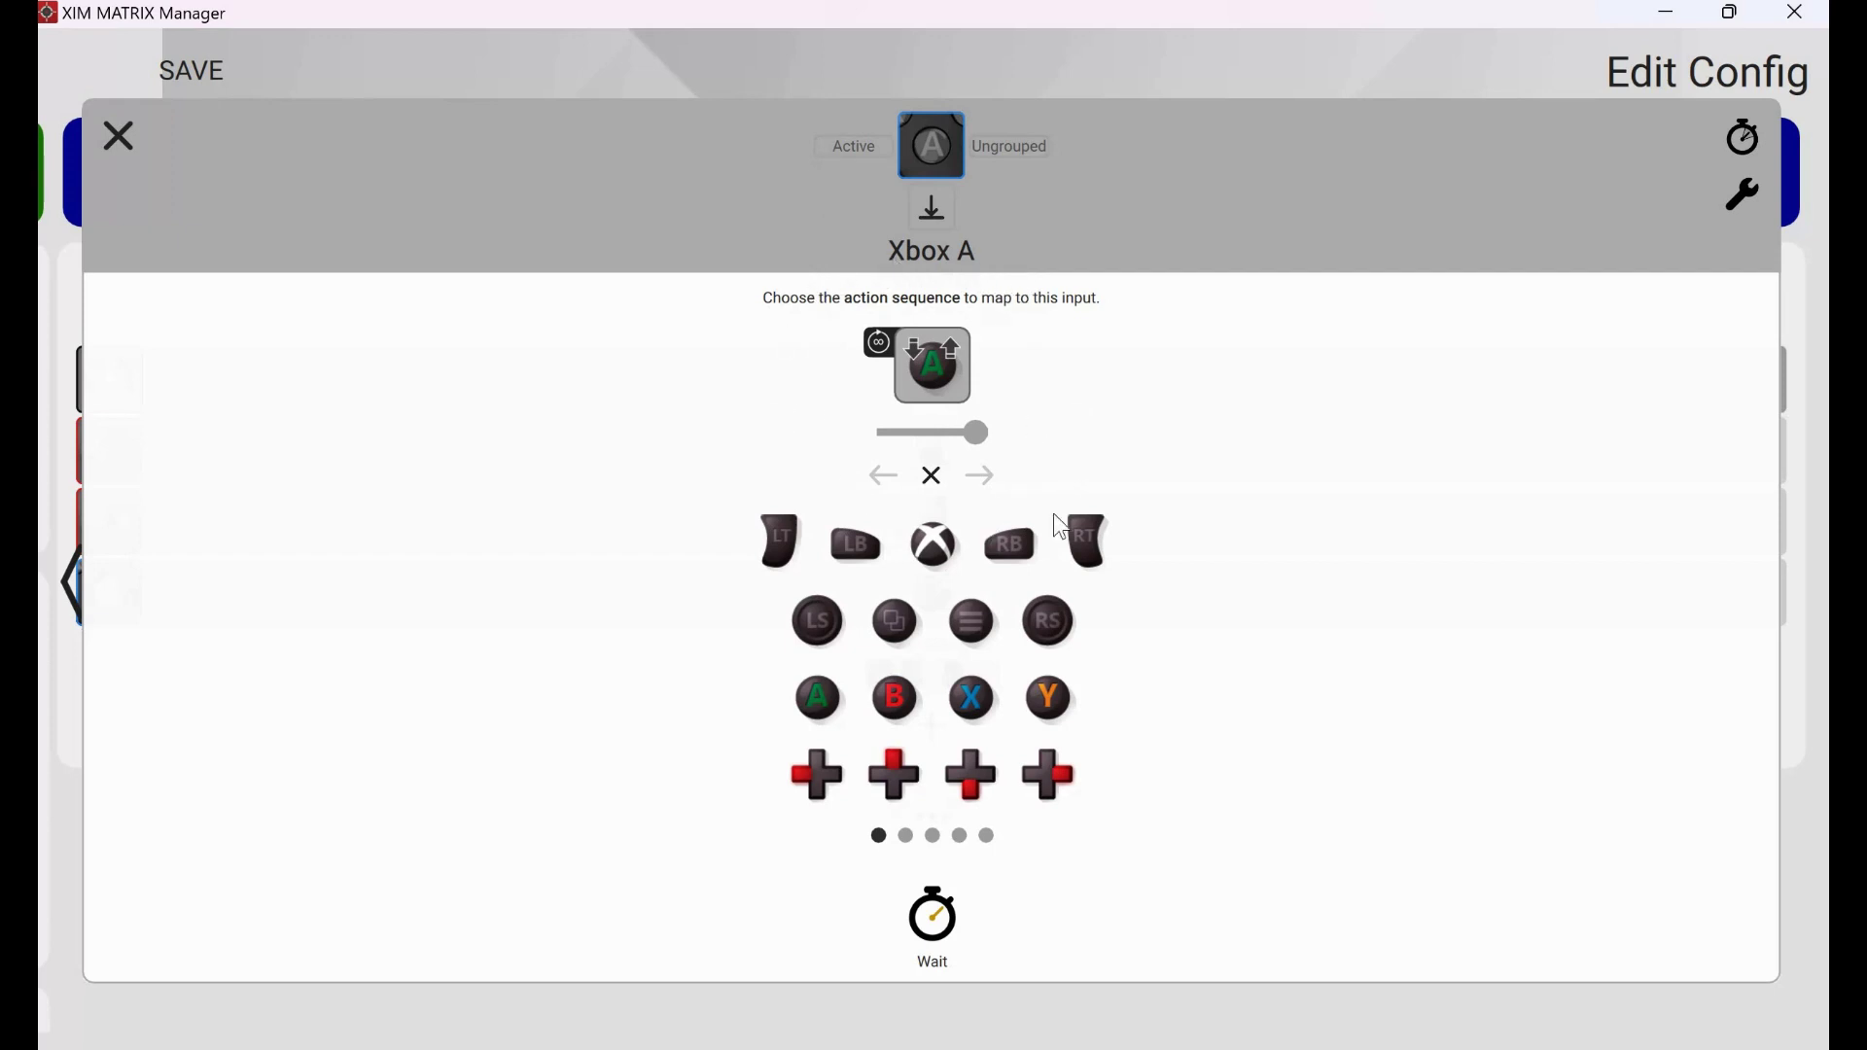
pyautogui.press('Escape')
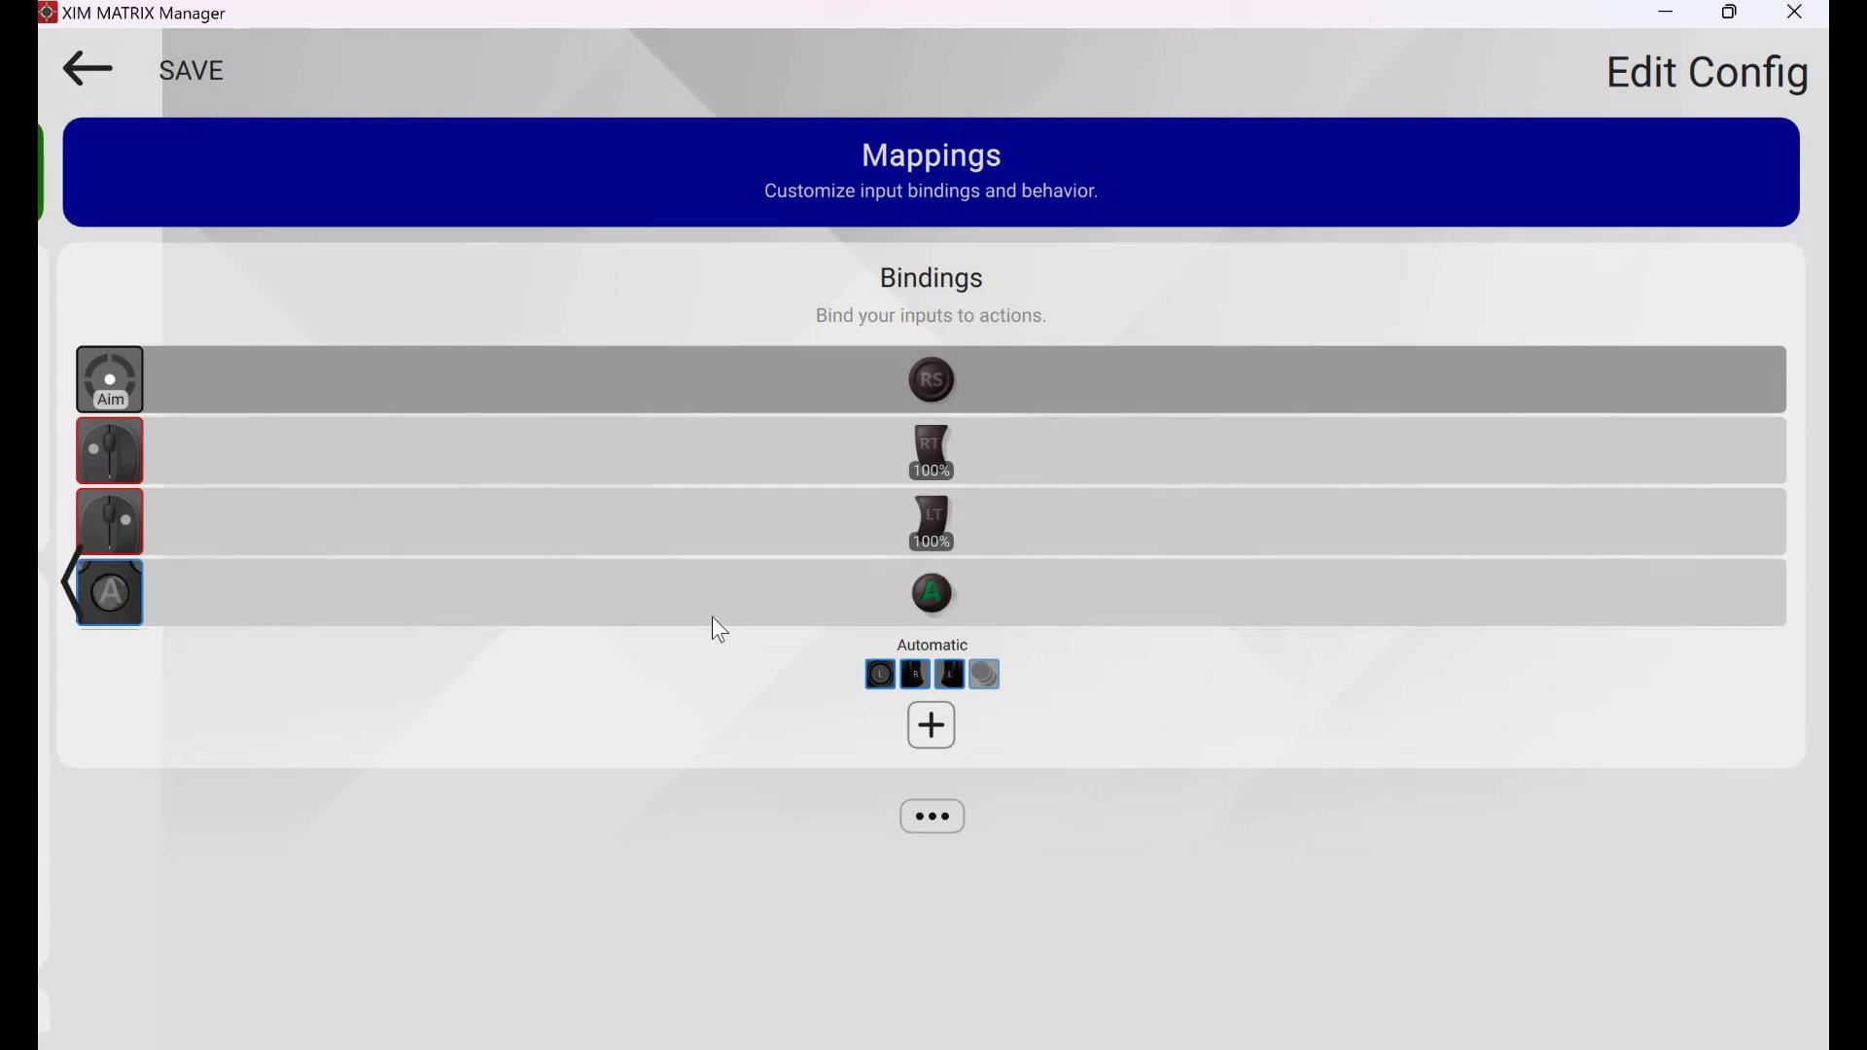
# Step: Choose a new trigger type for the Xbox A binding to A
pyautogui.click(726, 587)
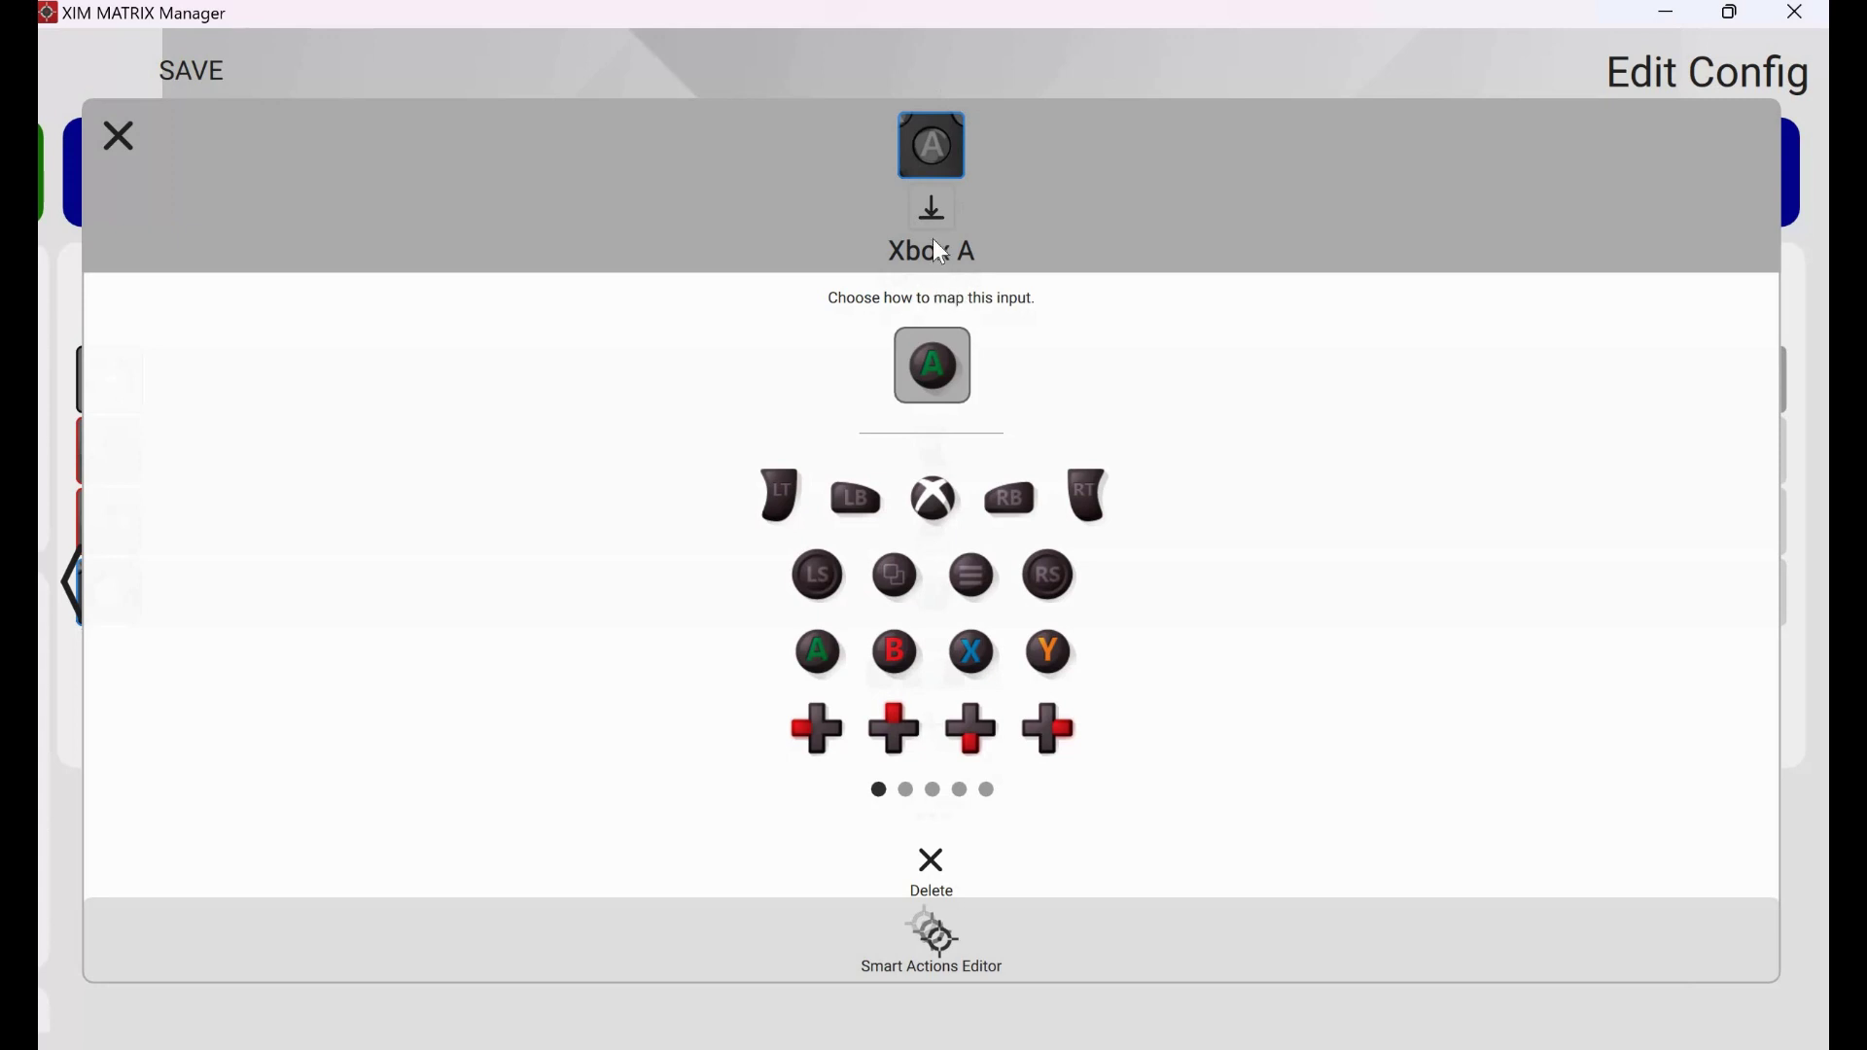
pyautogui.click(932, 209)
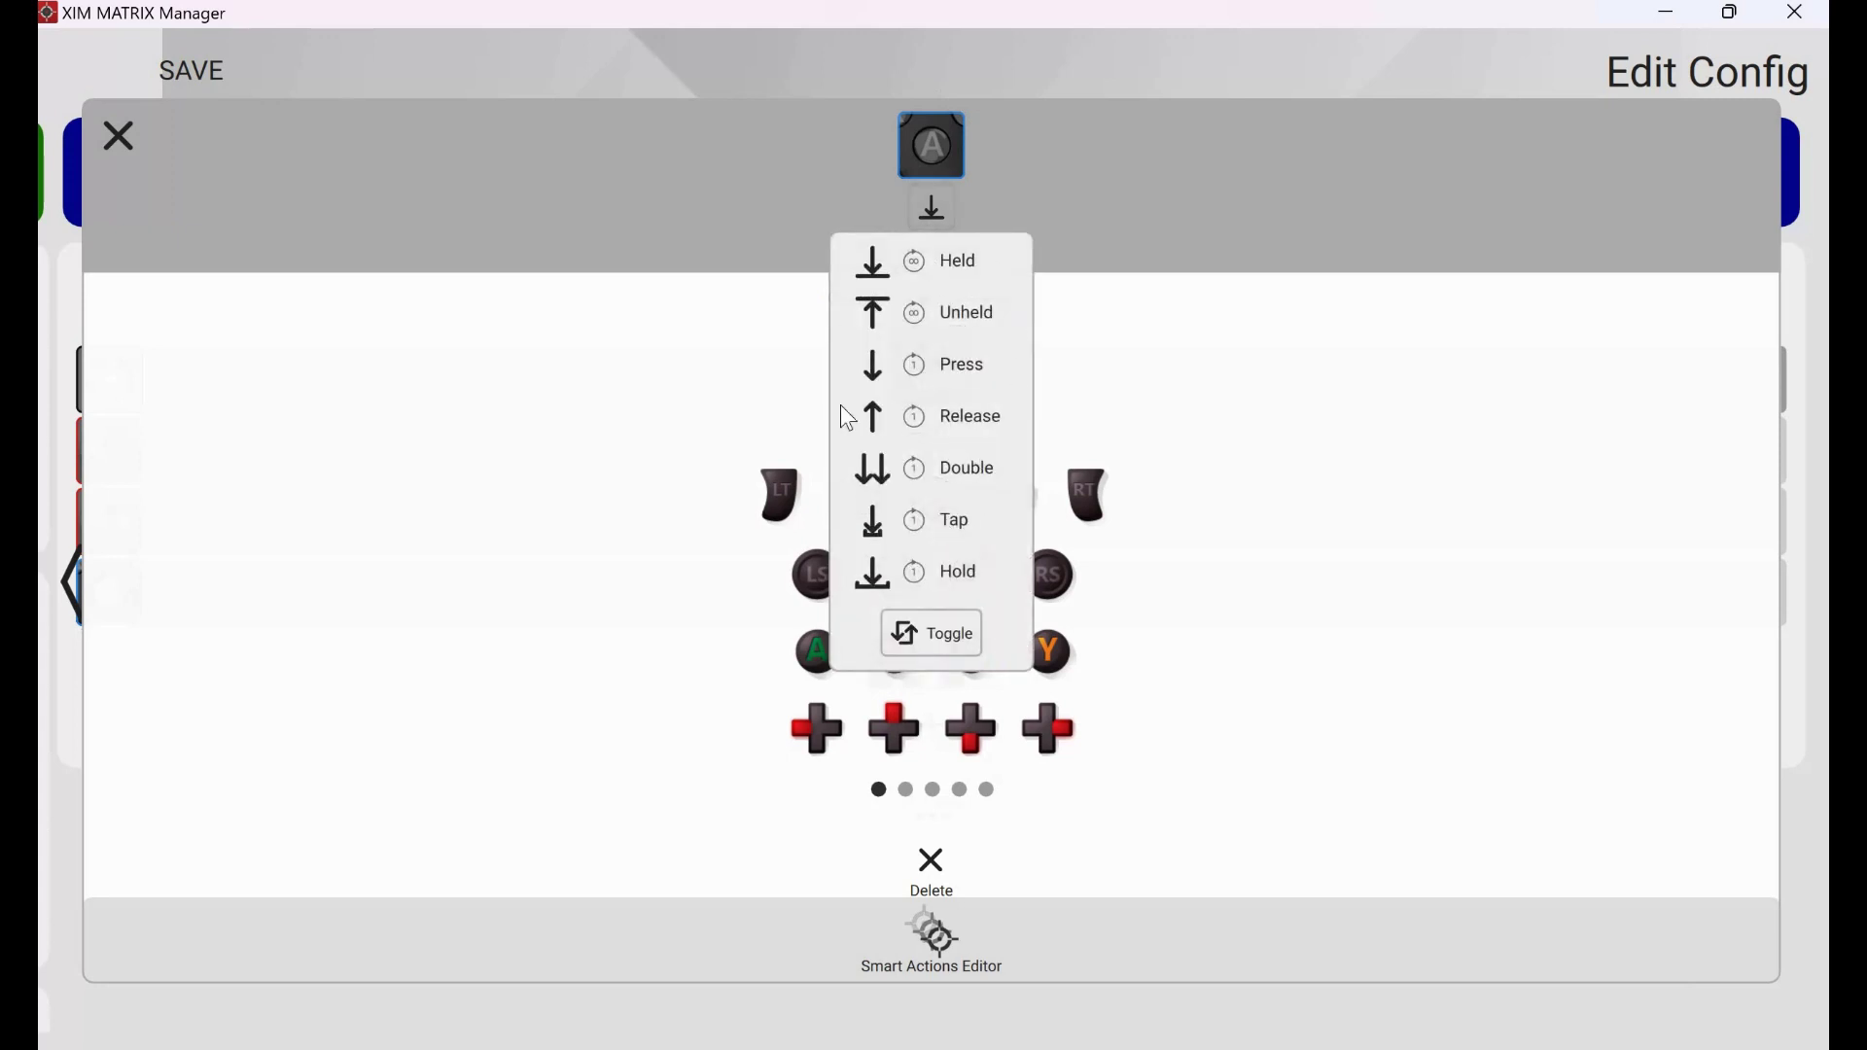
pyautogui.click(1011, 315)
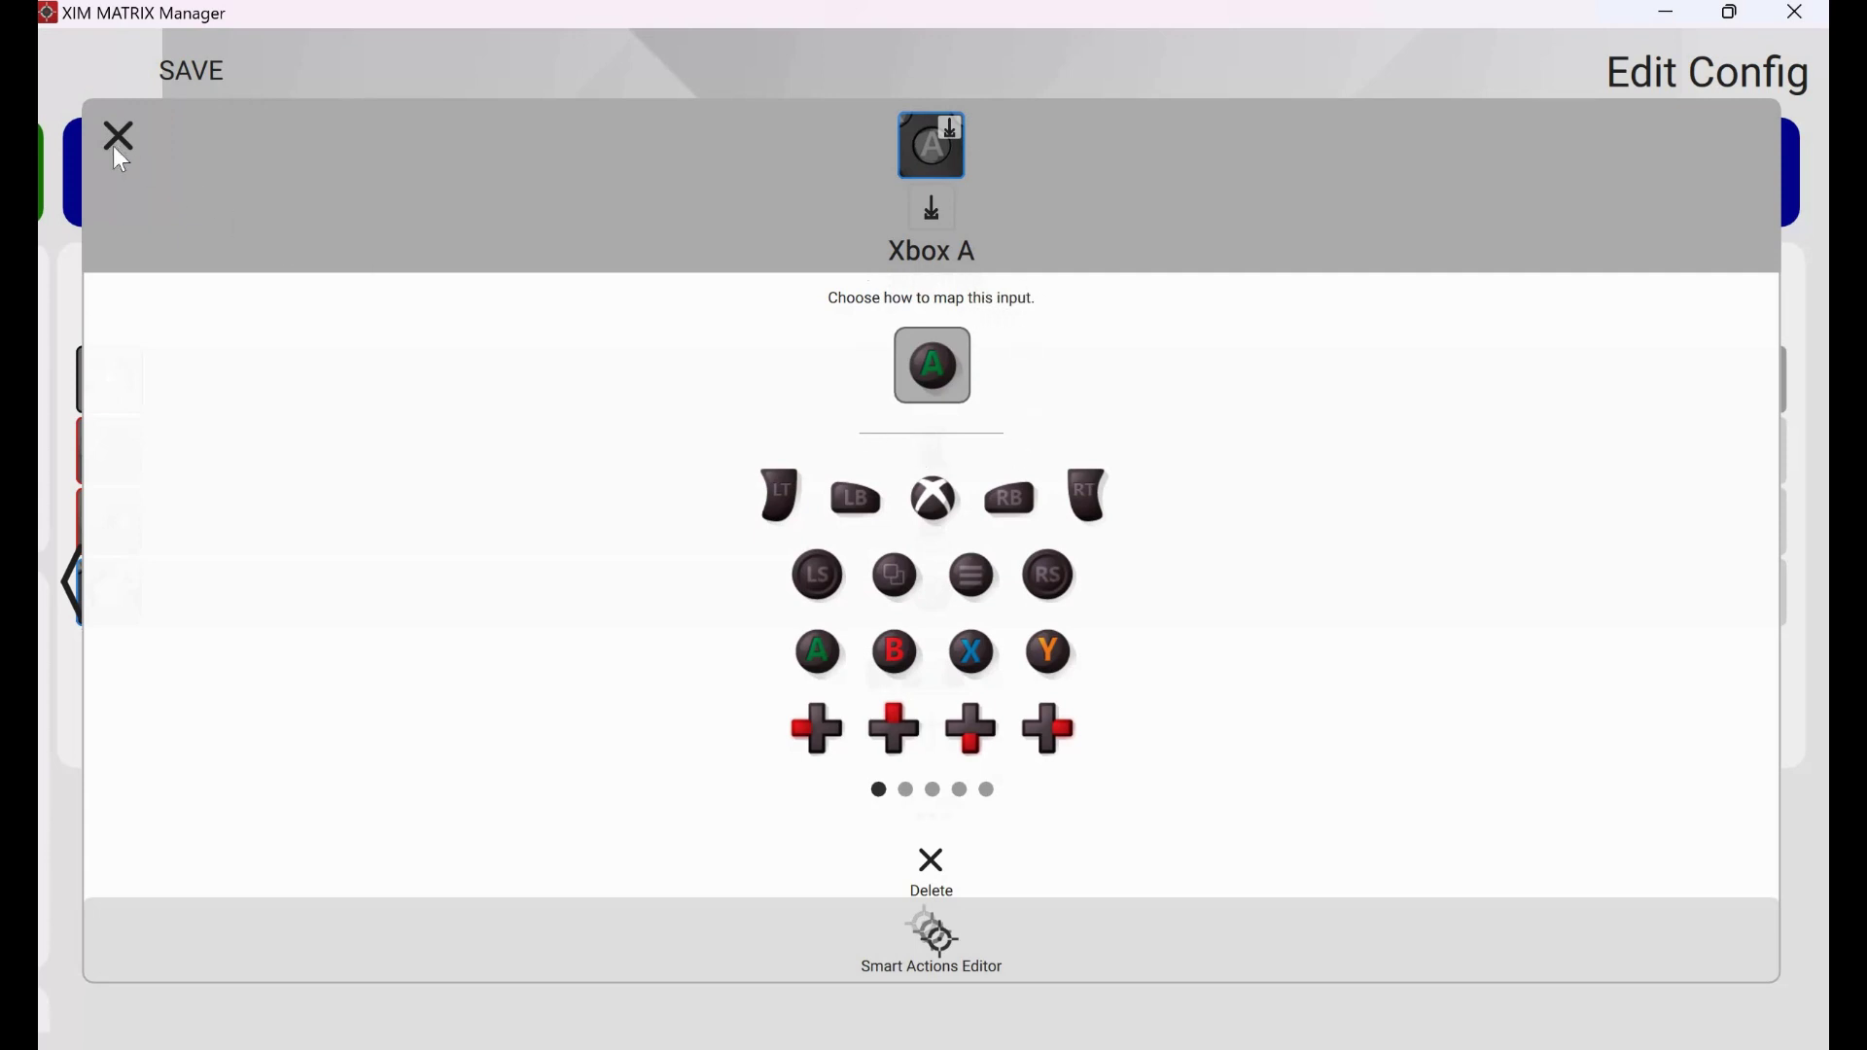
pyautogui.press('Escape')
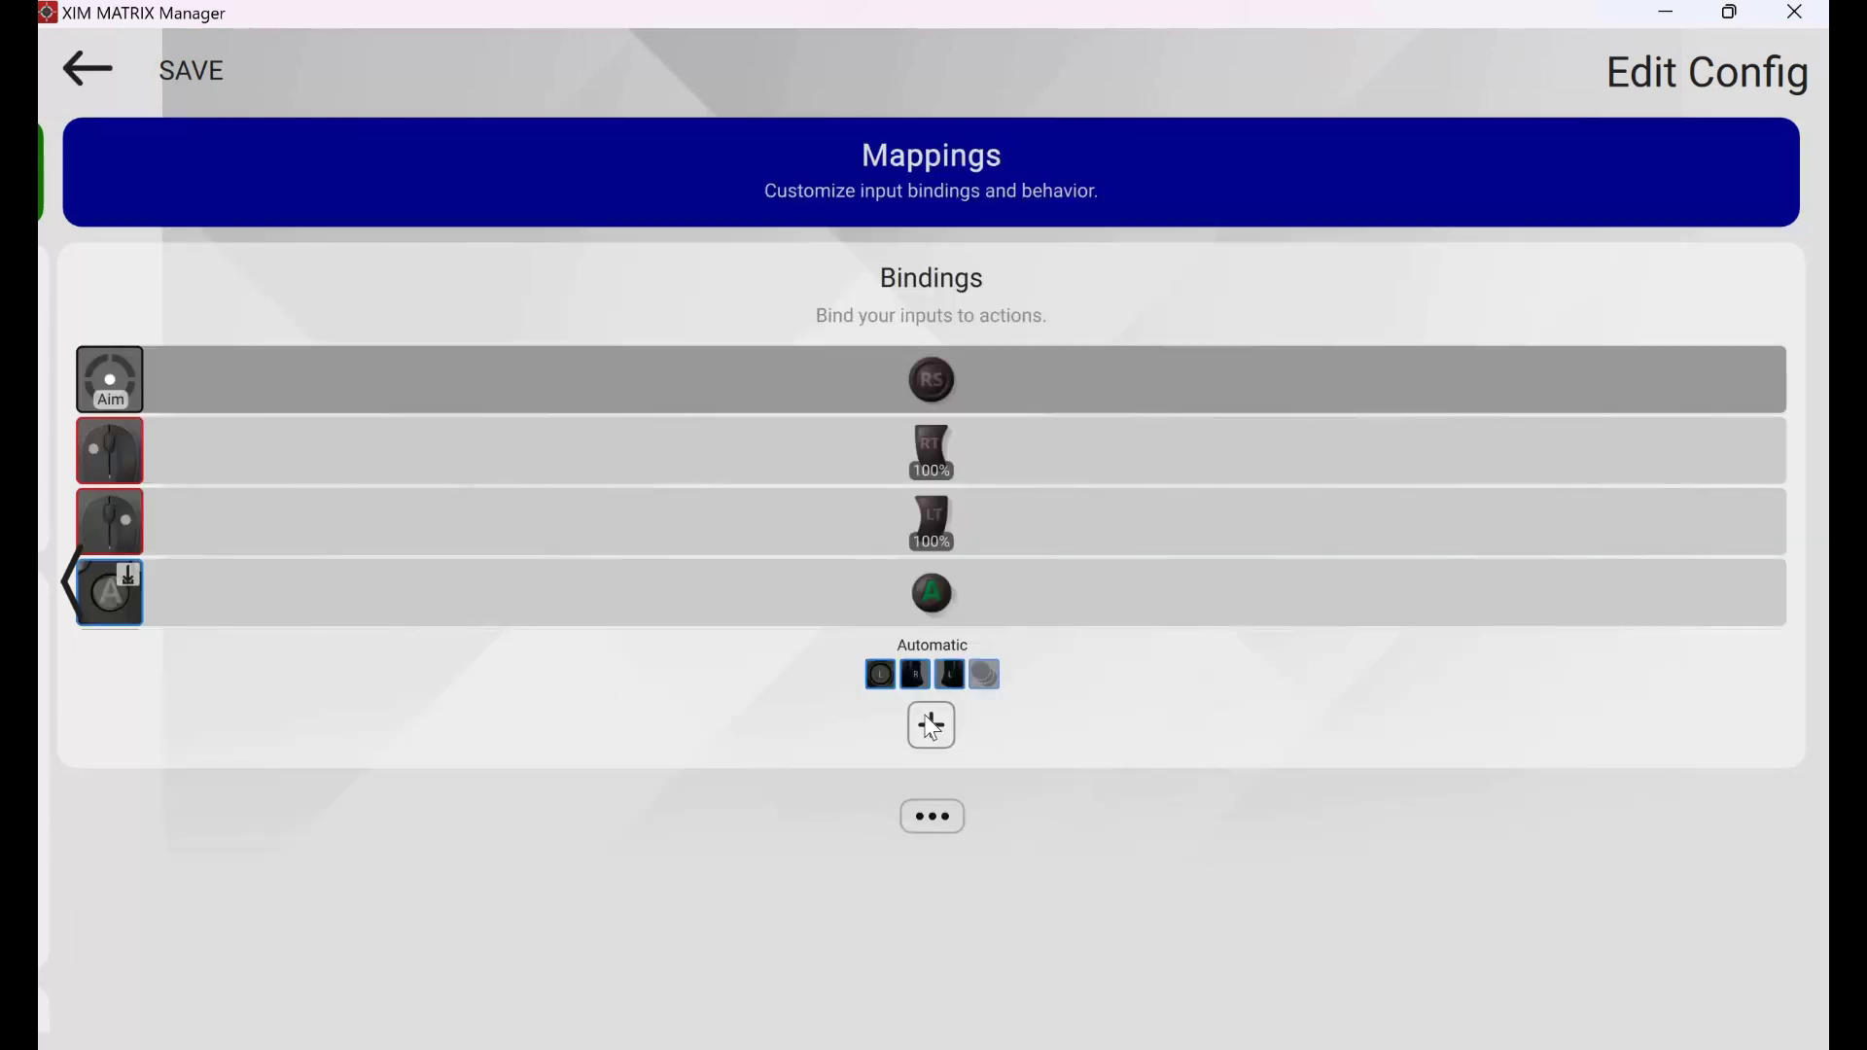
# Step: Add a new Xbox A binding and map it to the B button
pyautogui.press('Return')
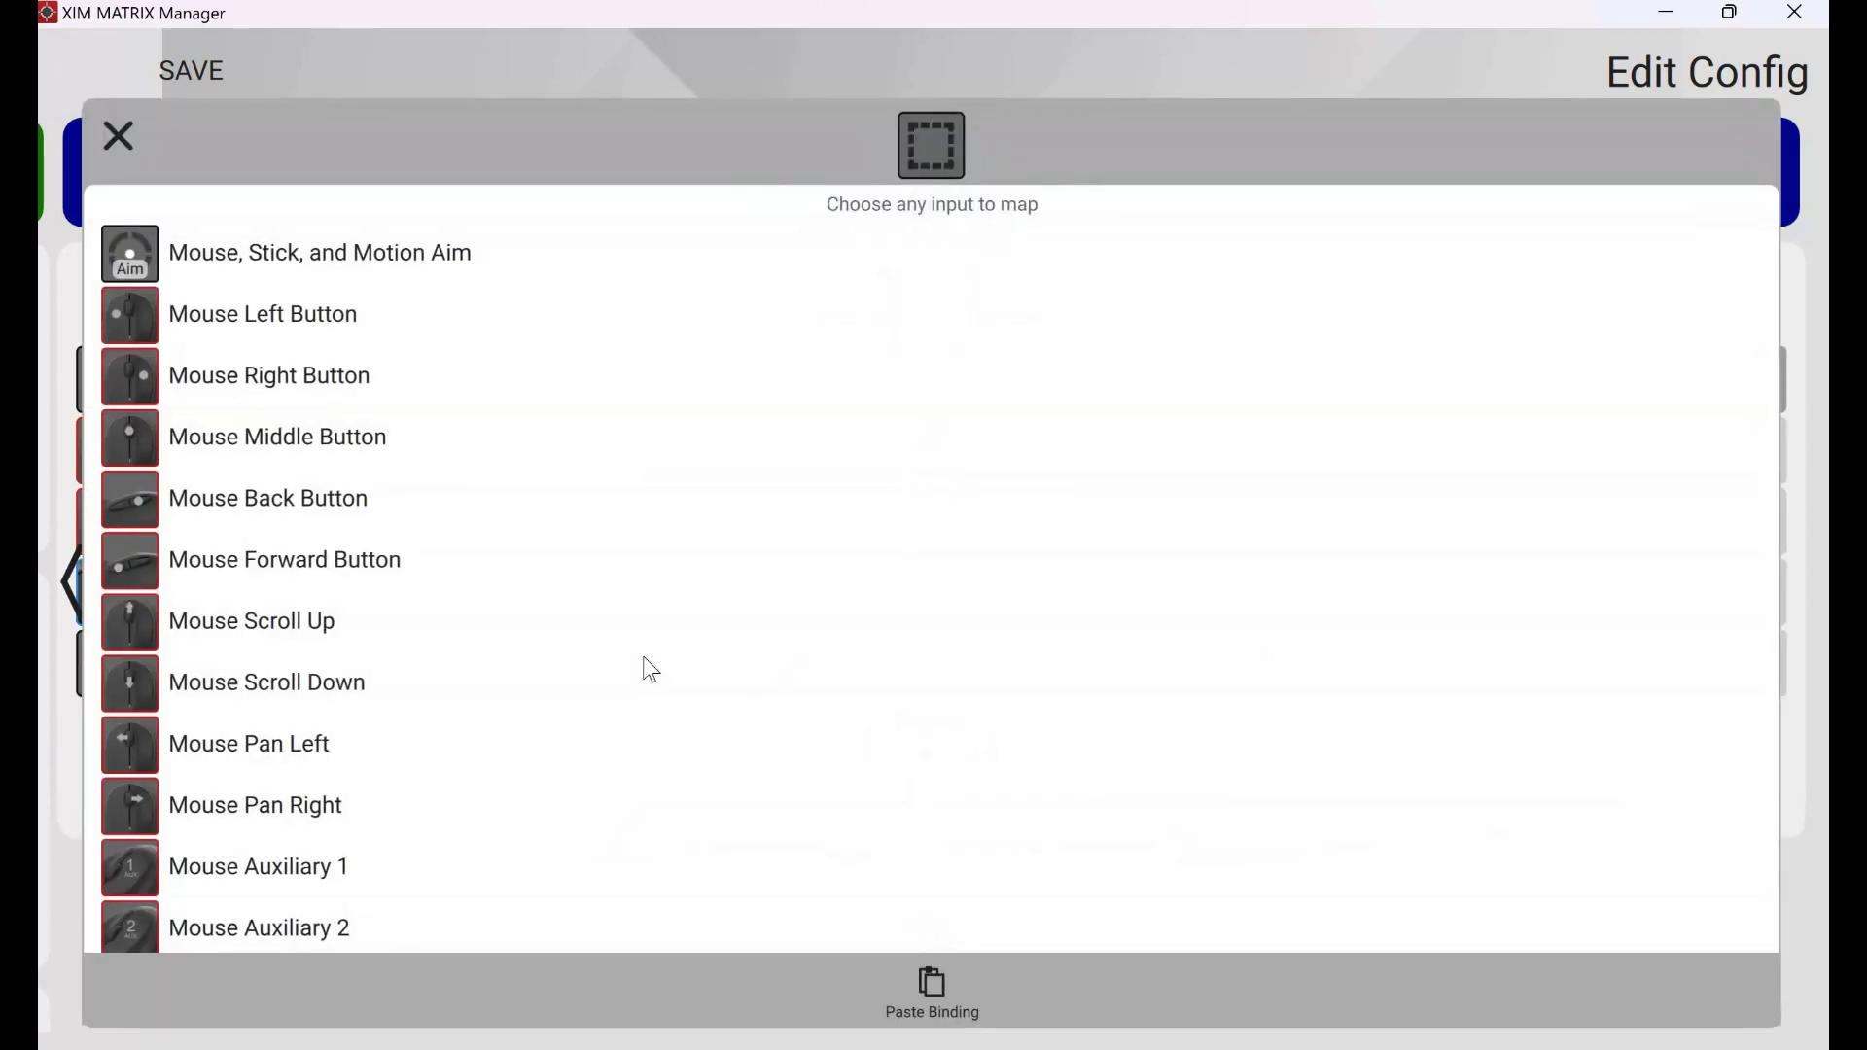
pyautogui.scroll(-15, 662, 666)
pyautogui.scroll(5, 658, 663)
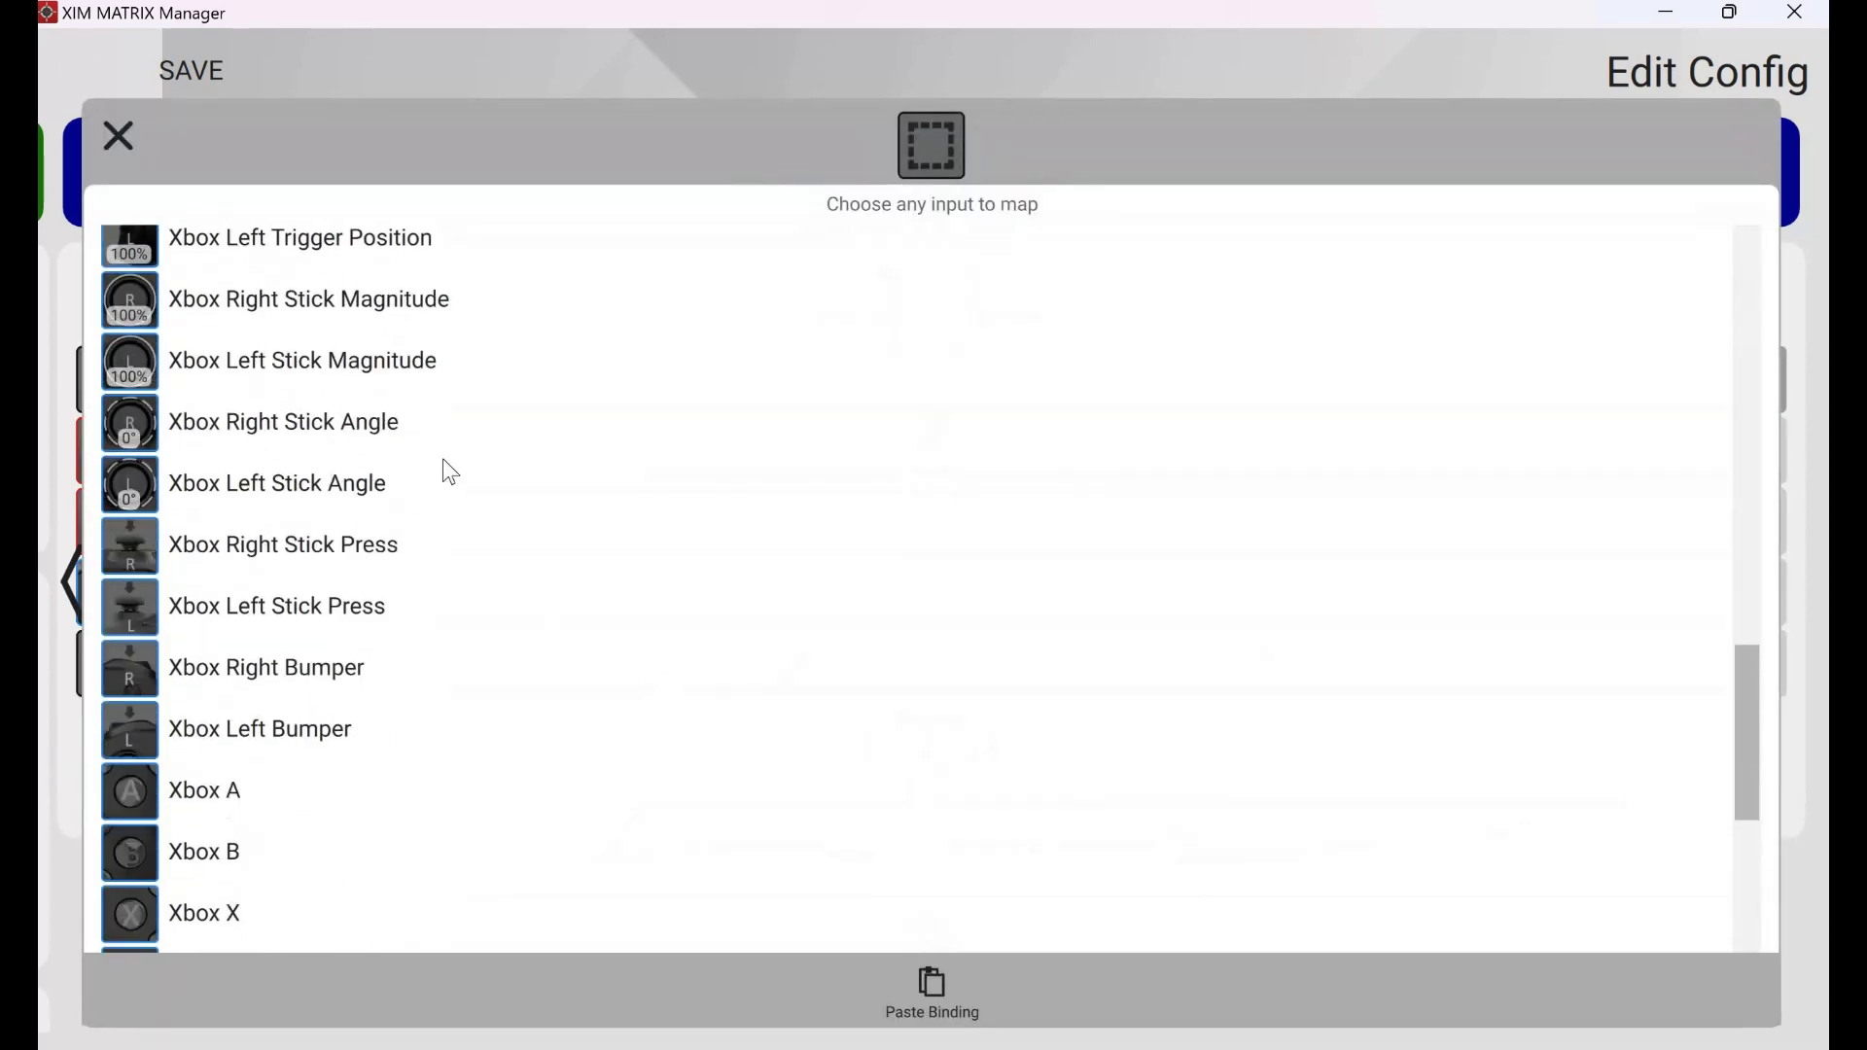
pyautogui.scroll(-5, 341, 370)
pyautogui.press('Return')
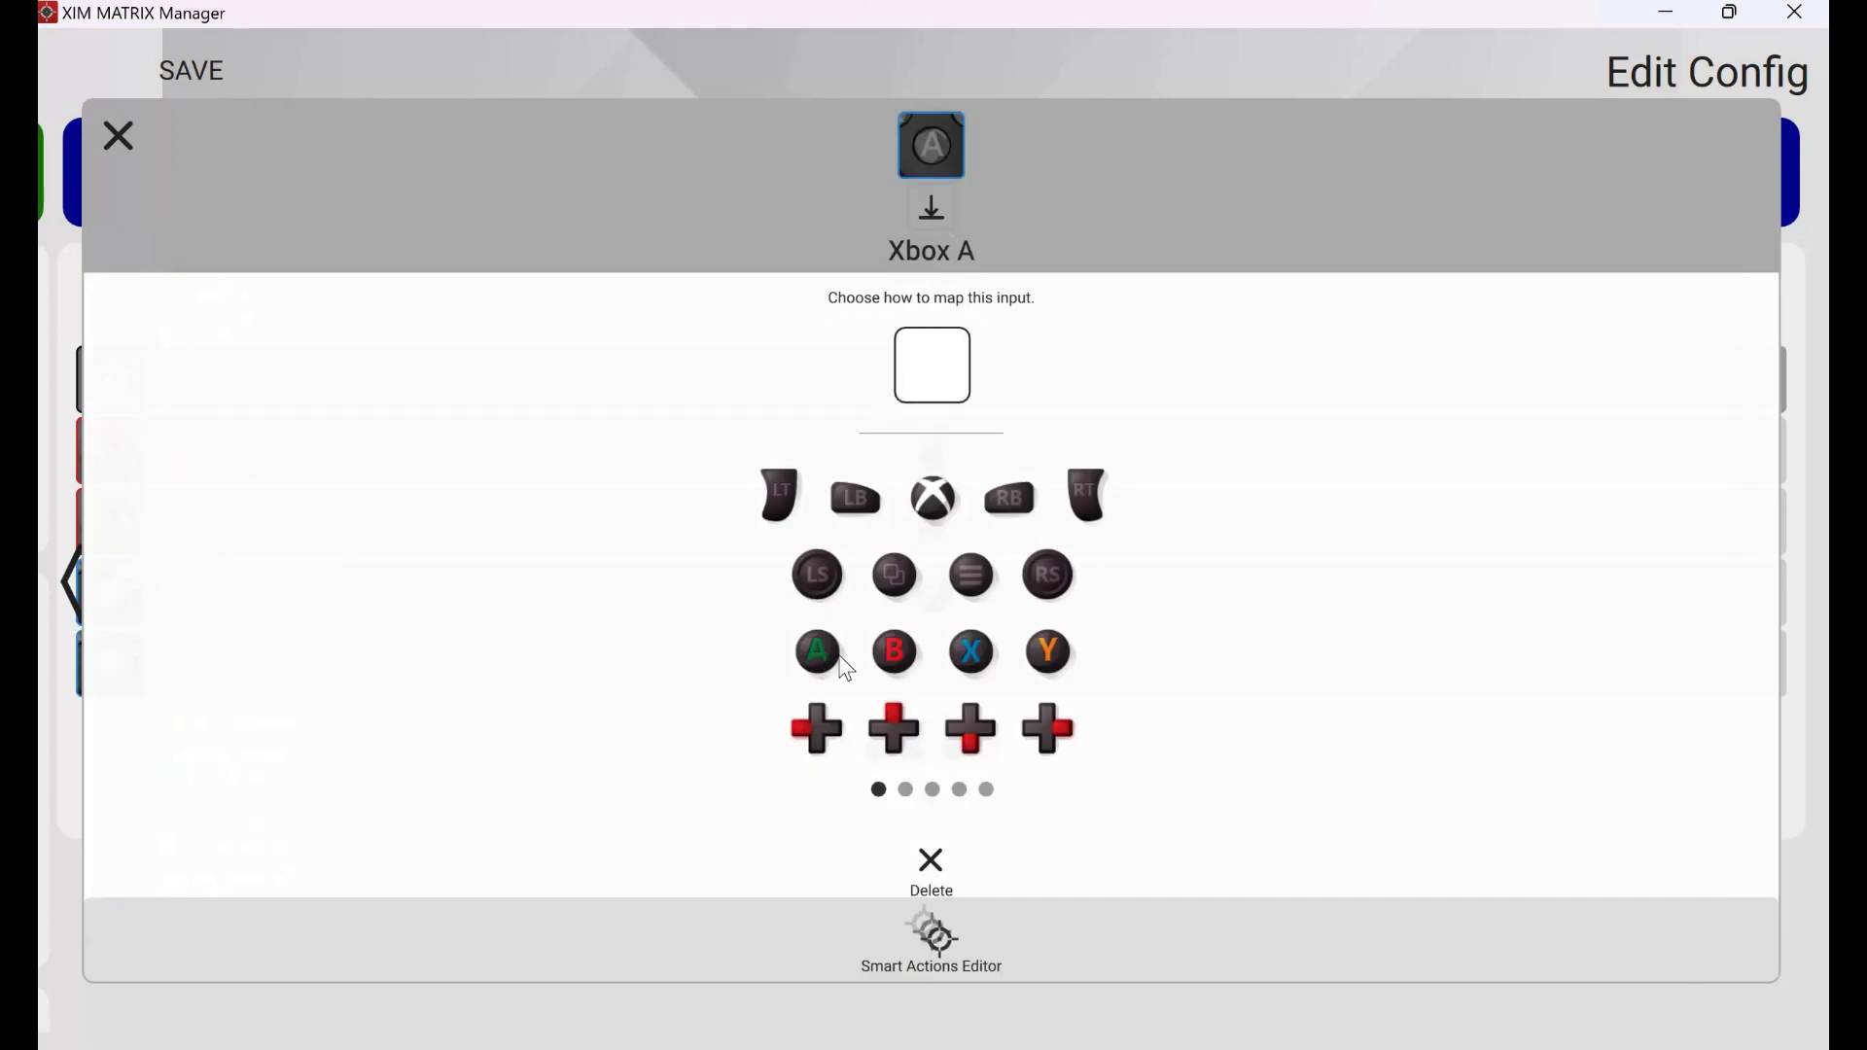
pyautogui.press('Right')
pyautogui.press('Right')
pyautogui.press('Return')
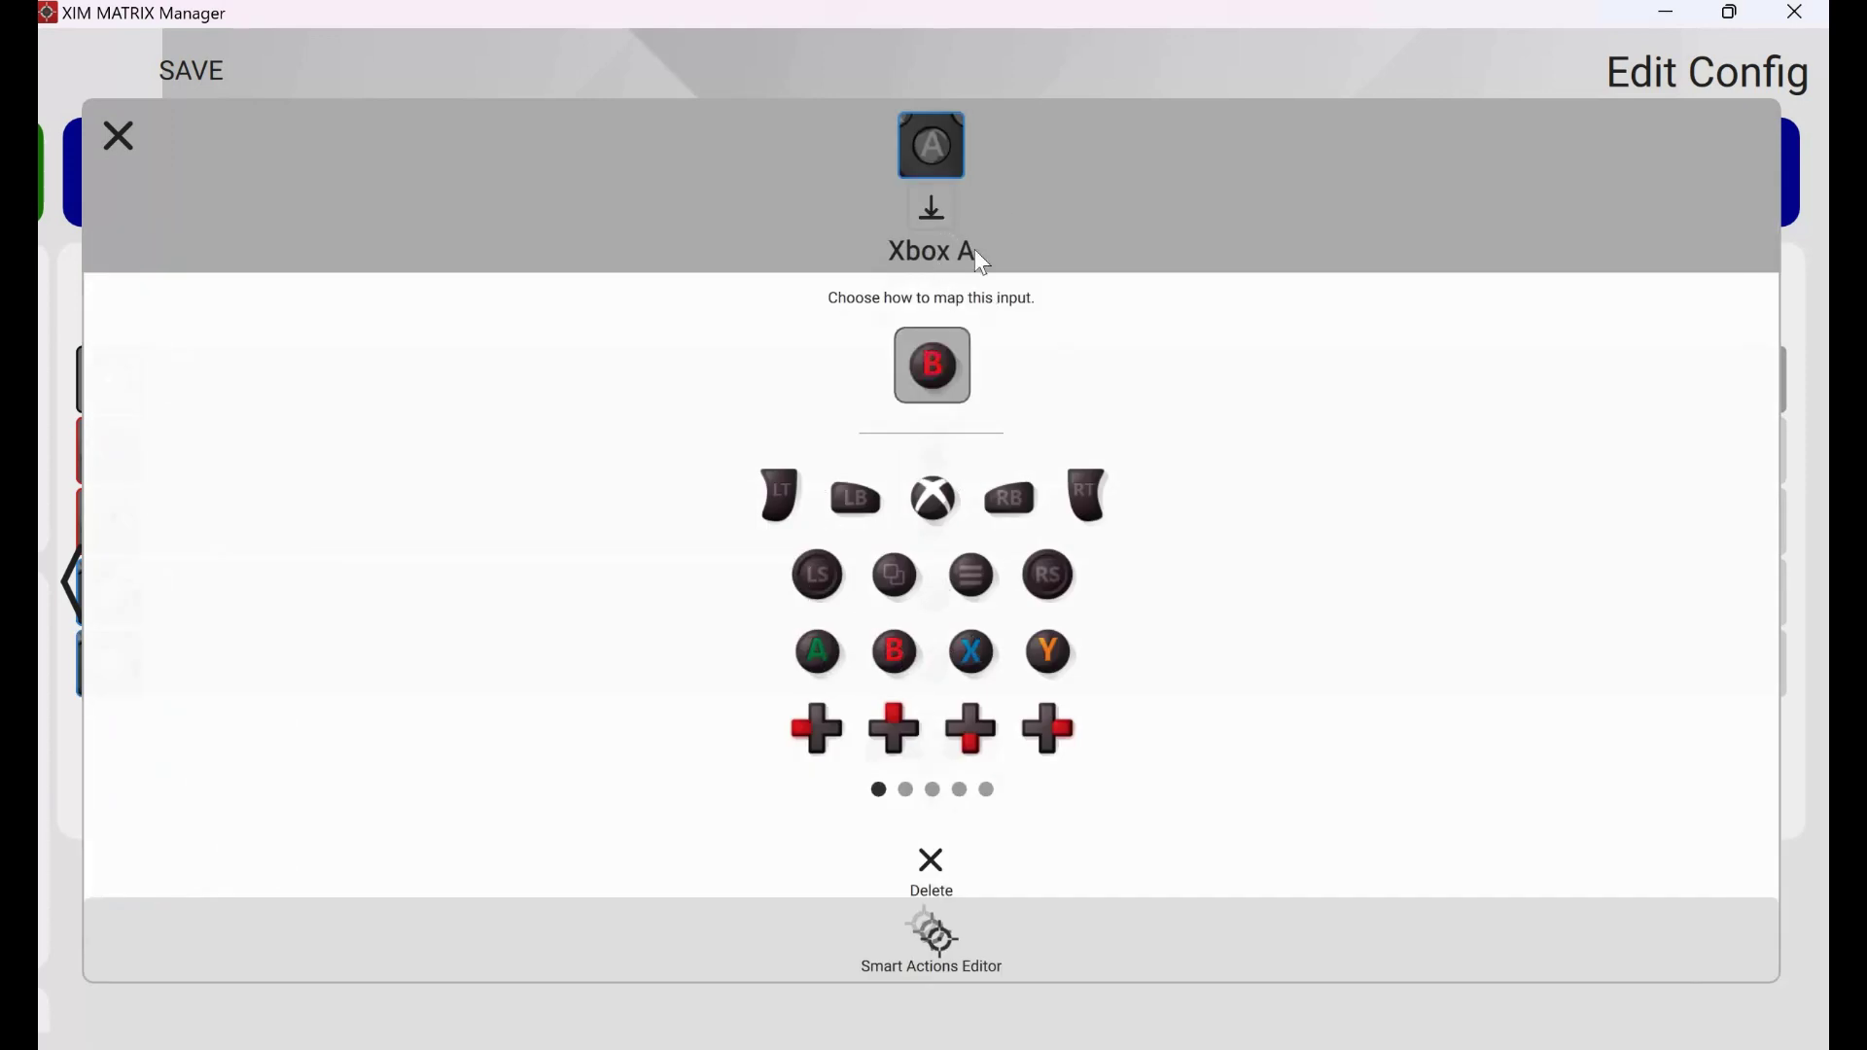
# Step: Set a trigger type for the new Xbox A to B binding and close its editor
pyautogui.click(933, 209)
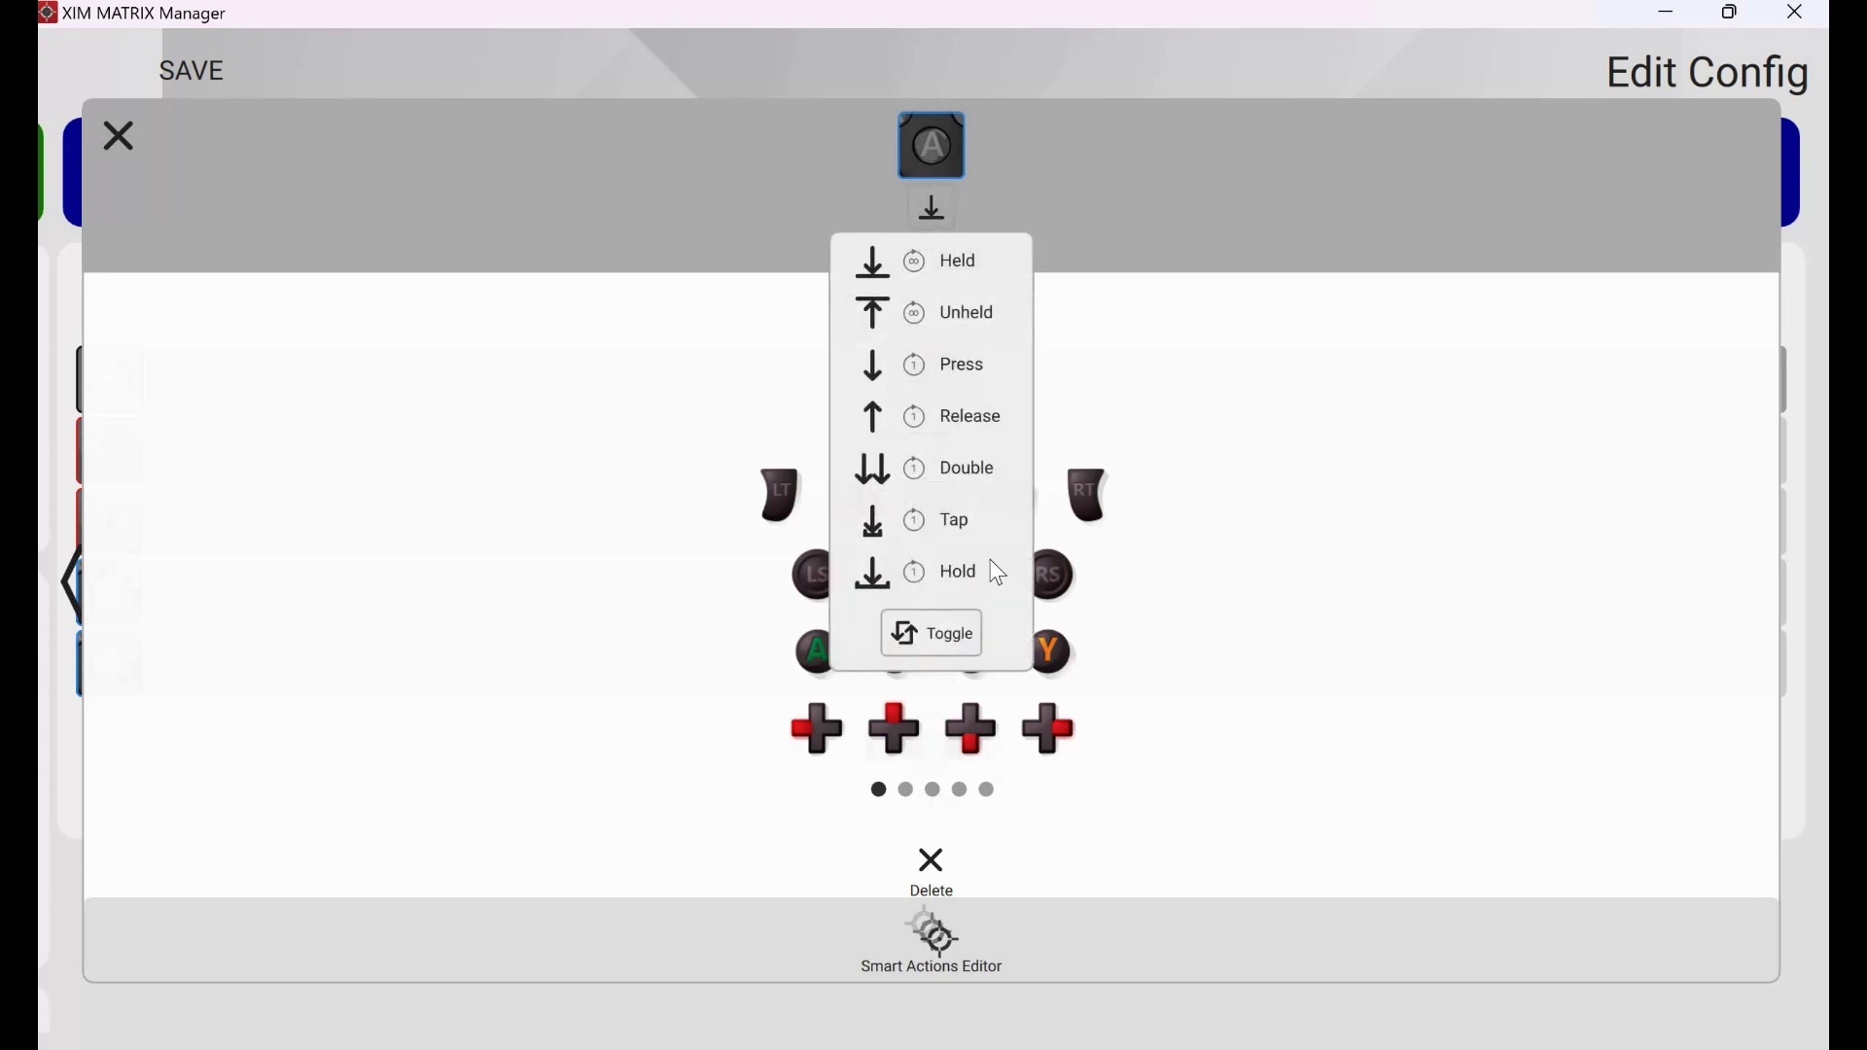
pyautogui.click(1005, 251)
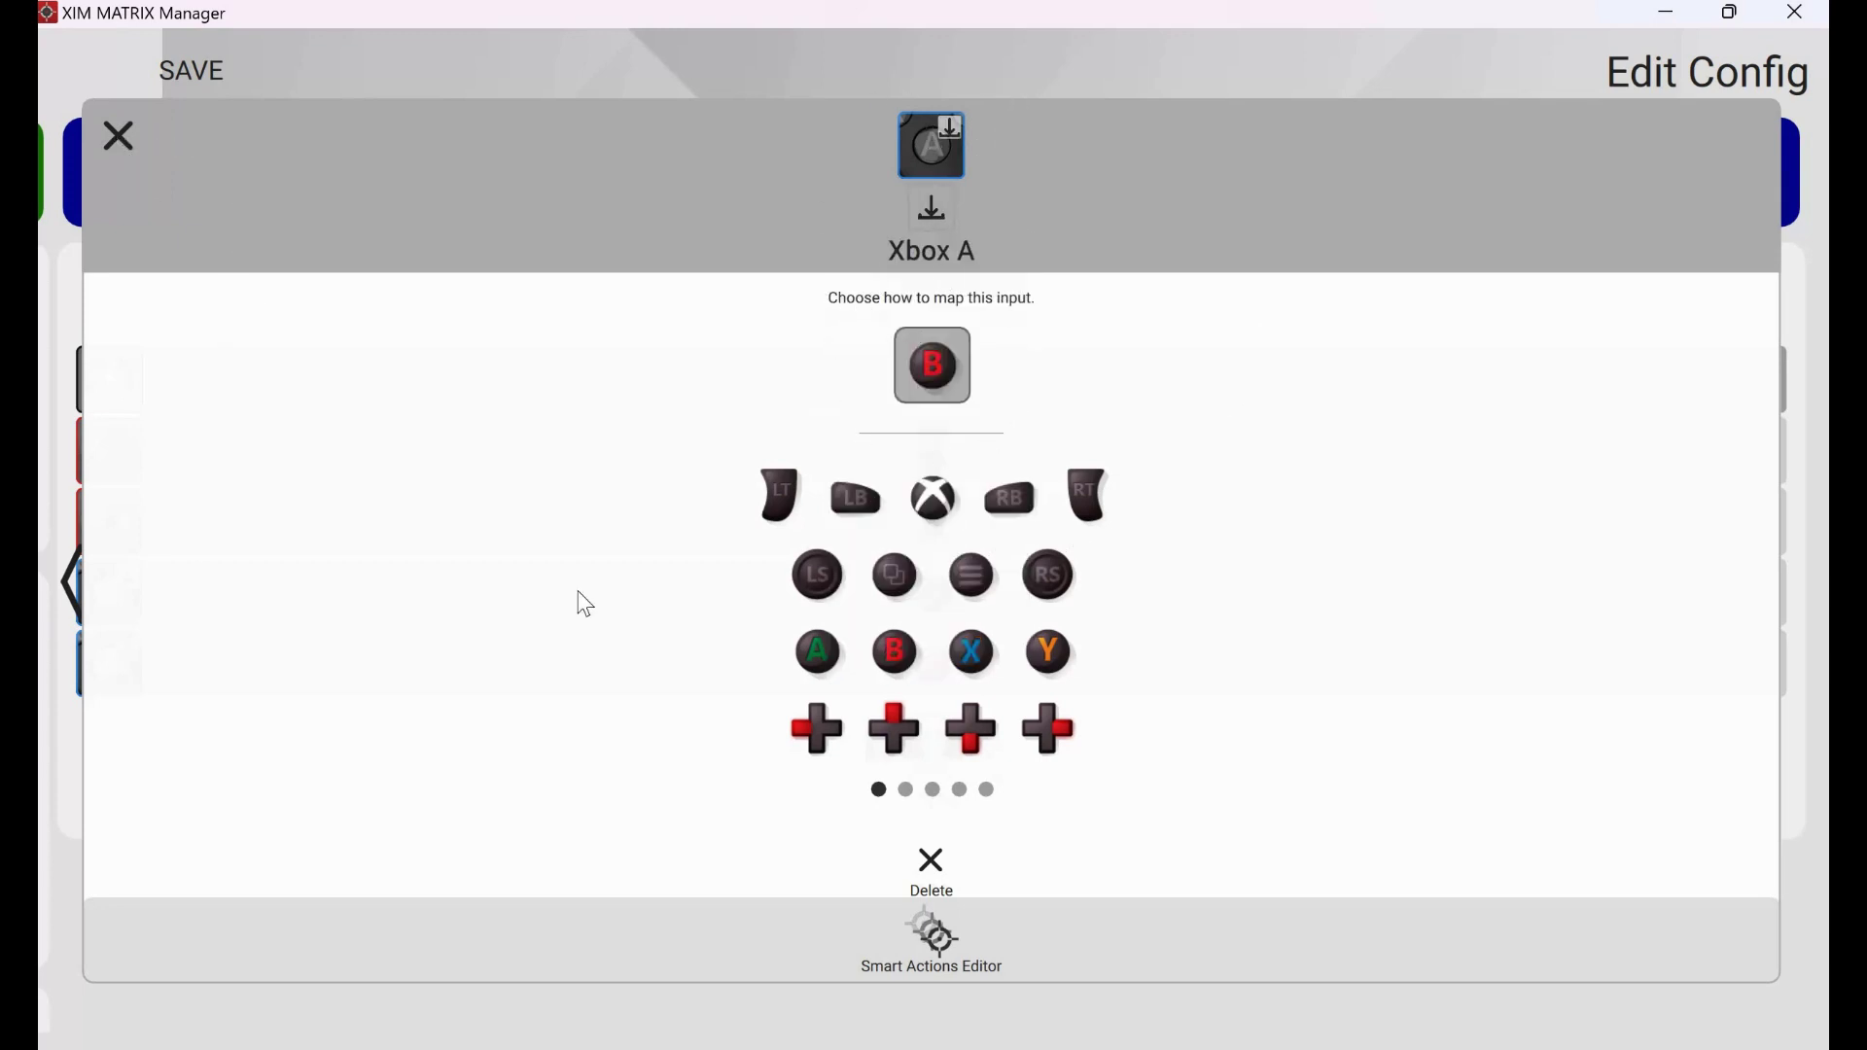
pyautogui.click(367, 577)
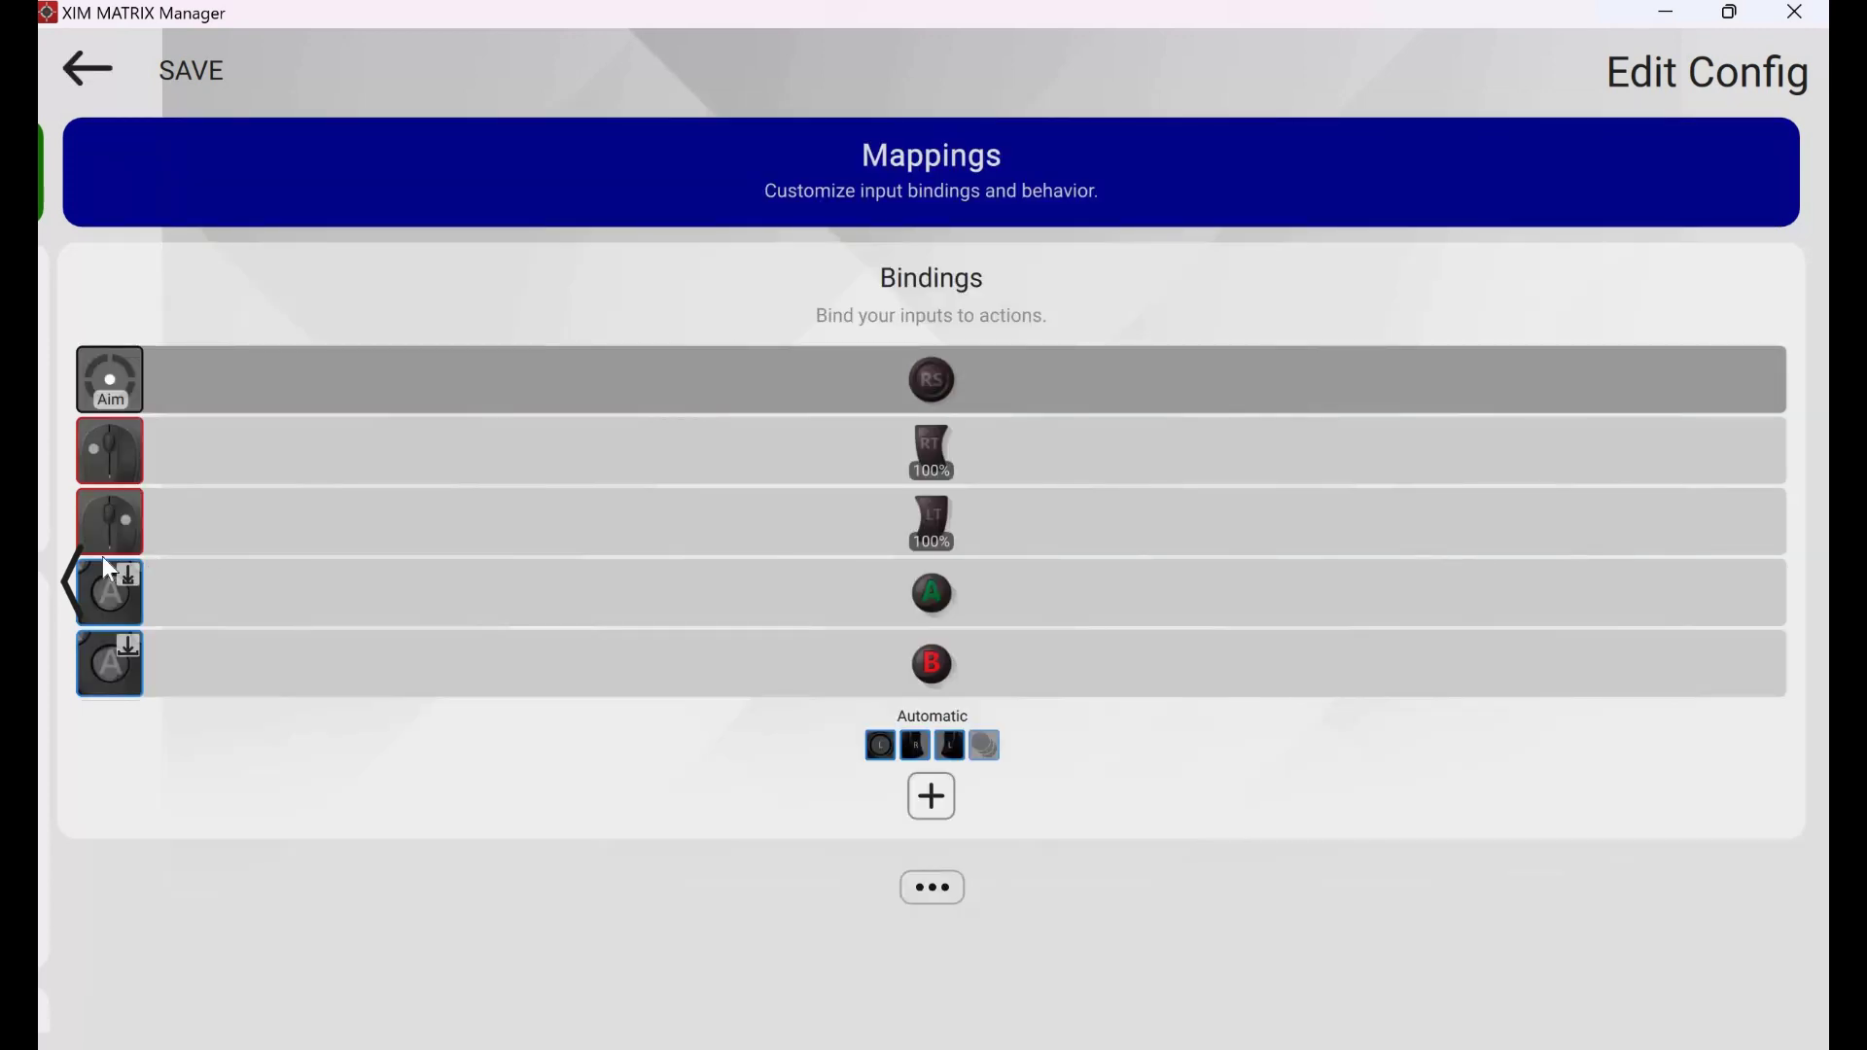